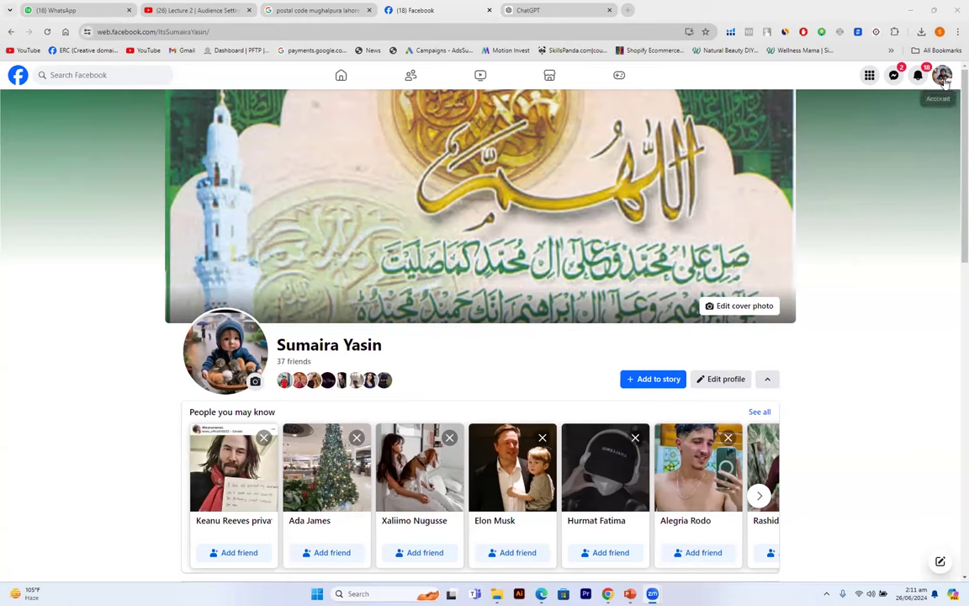
- From the account menu, list all profiles, including the AdsSupplier and ST Naturals pages
{"action": "left_click", "coordinate": [943, 76]}
{"action": "left_click", "coordinate": [943, 77]}
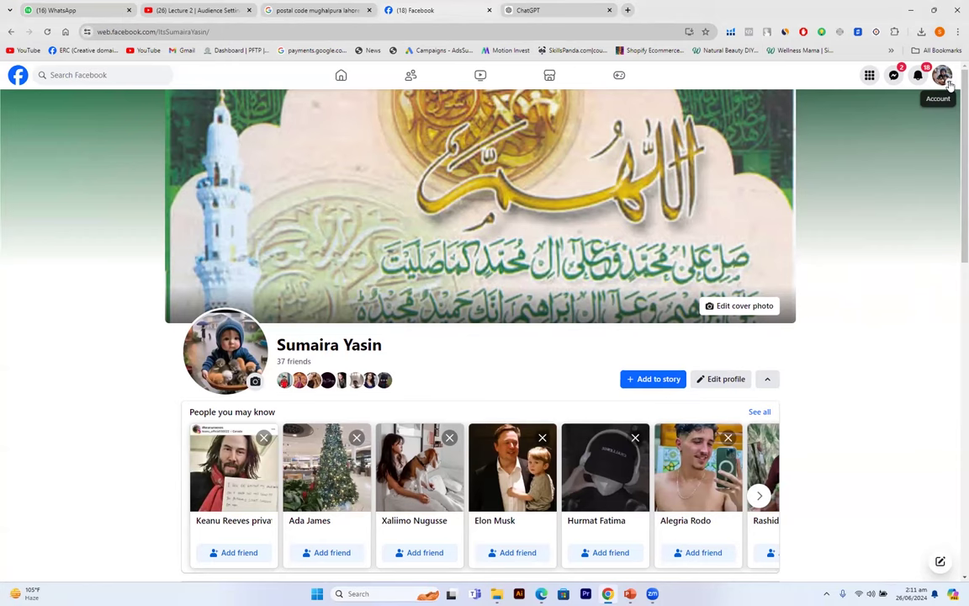
{"action": "left_click", "coordinate": [945, 80]}
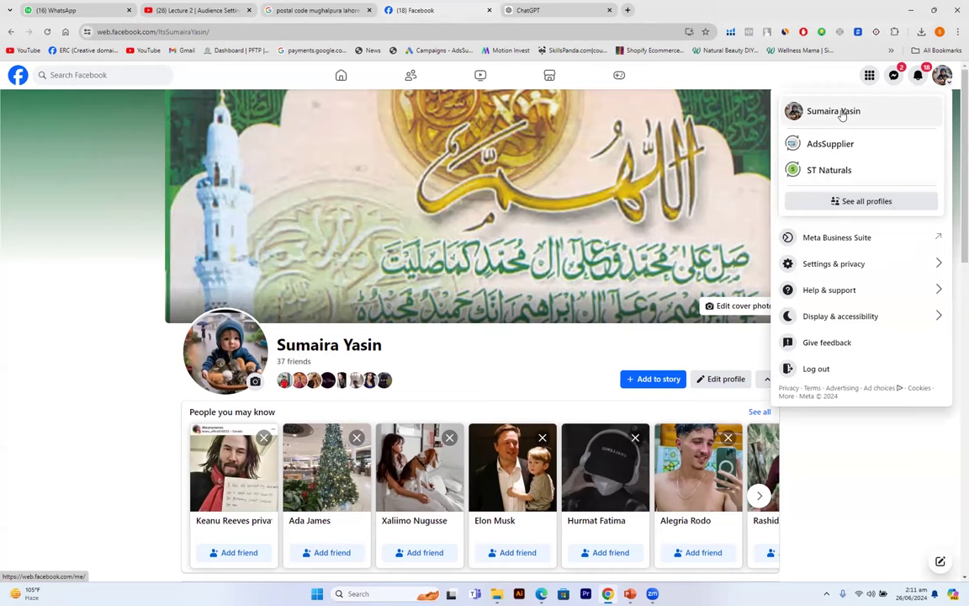
{"action": "left_click", "coordinate": [864, 202]}
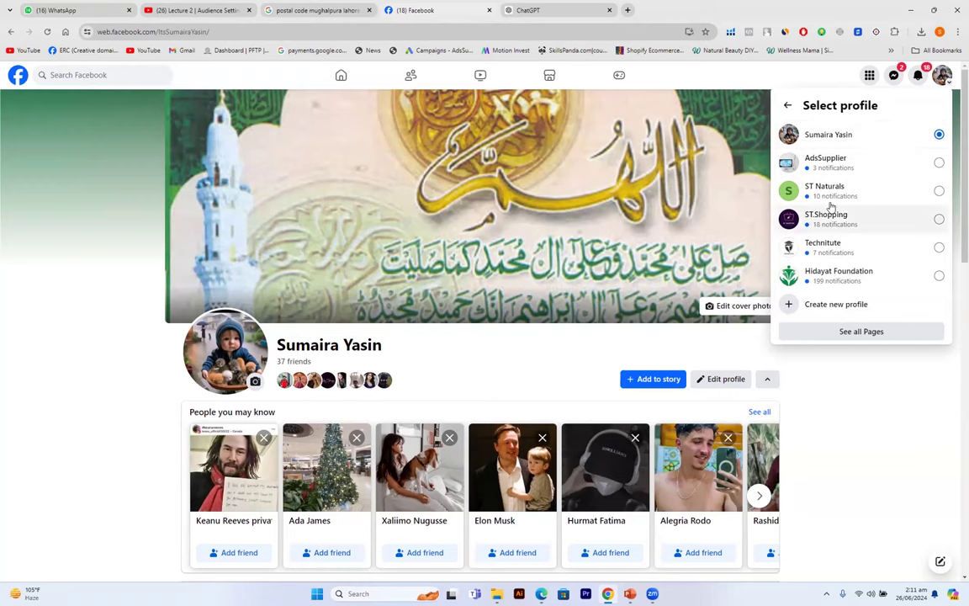
- Switch to acting as the ST.Shopping page and bring up the account menu again
{"action": "left_click", "coordinate": [938, 220]}
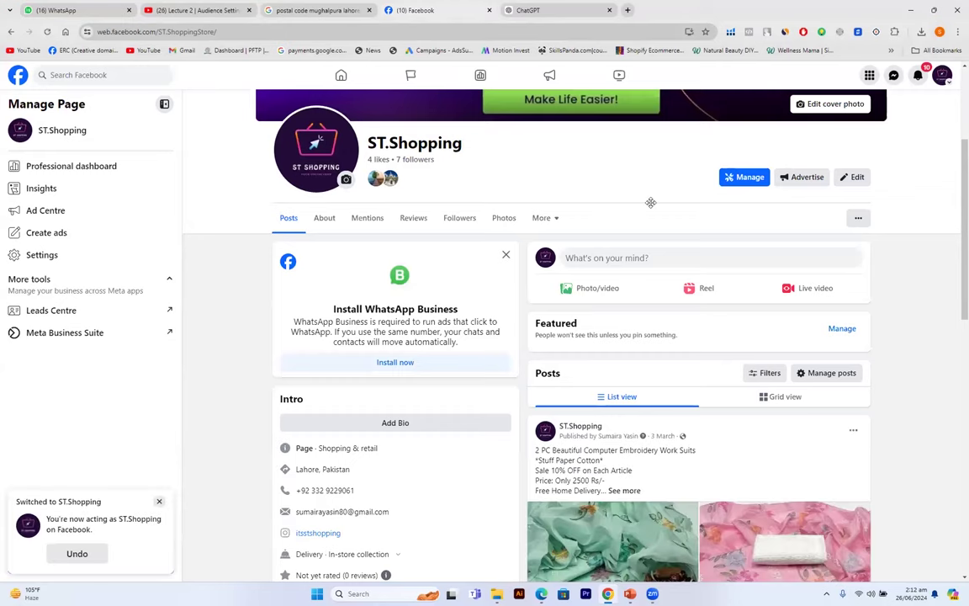
{"action": "scroll", "coordinate": [650, 202], "scroll_direction": "up", "scroll_amount": 3}
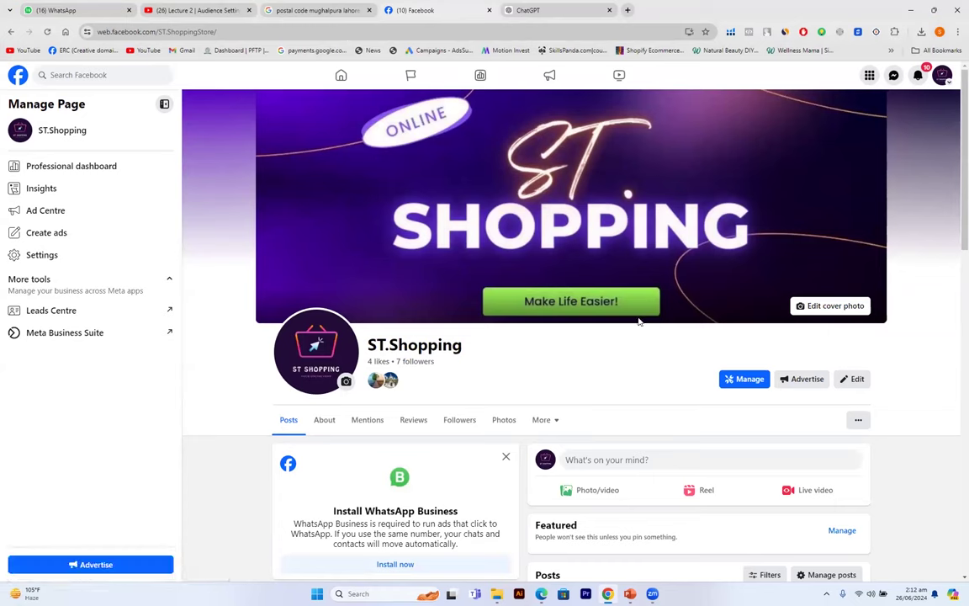
{"action": "left_click", "coordinate": [943, 75]}
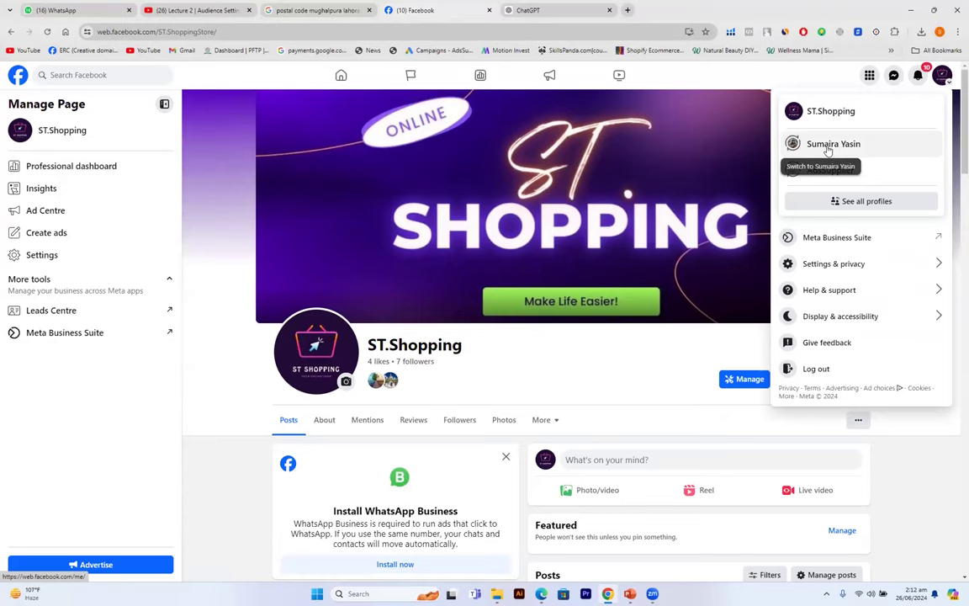
- Return to the personal profile, dismiss the switch notice, and show the main Menu
{"action": "left_click", "coordinate": [829, 146]}
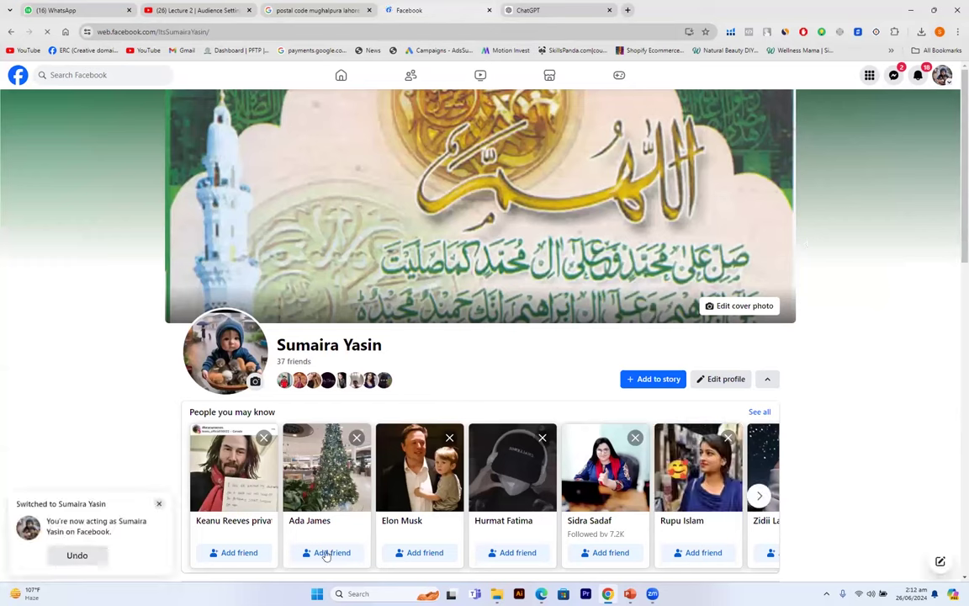
{"action": "left_click", "coordinate": [159, 503]}
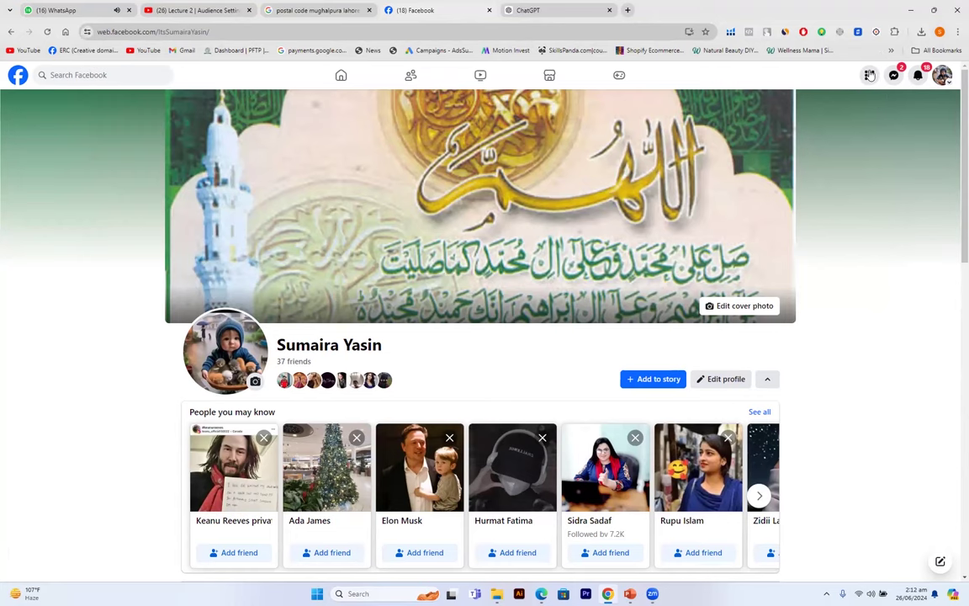
{"action": "left_click", "coordinate": [870, 75]}
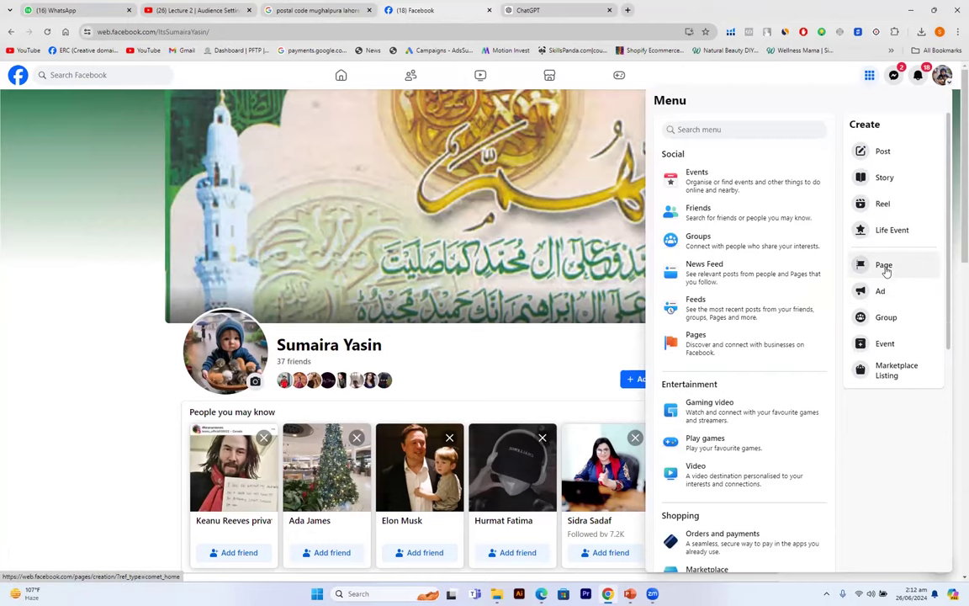
- Choose Page from the Menu's Create options to start a new Page
{"action": "left_click", "coordinate": [884, 266]}
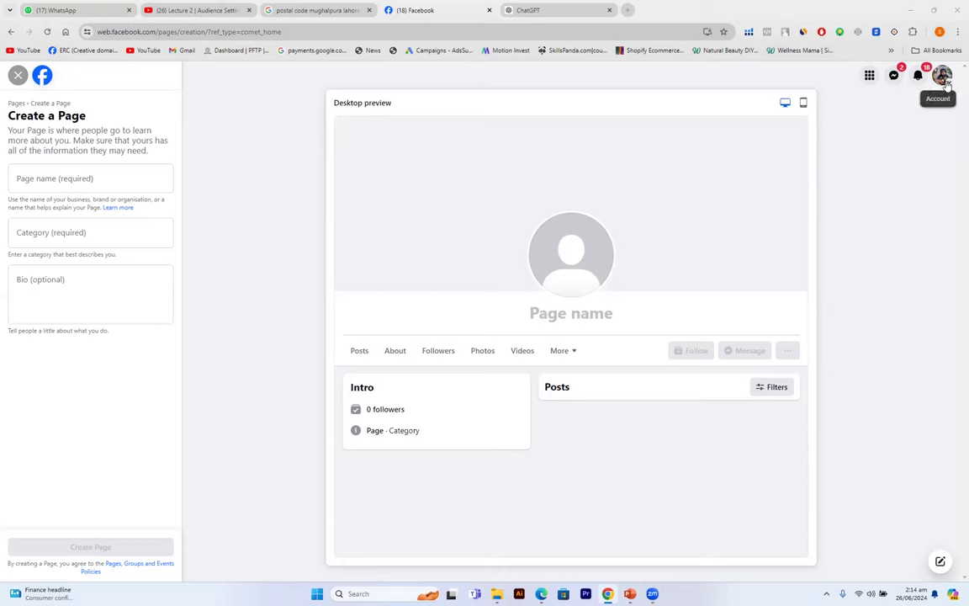
{"action": "left_click", "coordinate": [943, 78]}
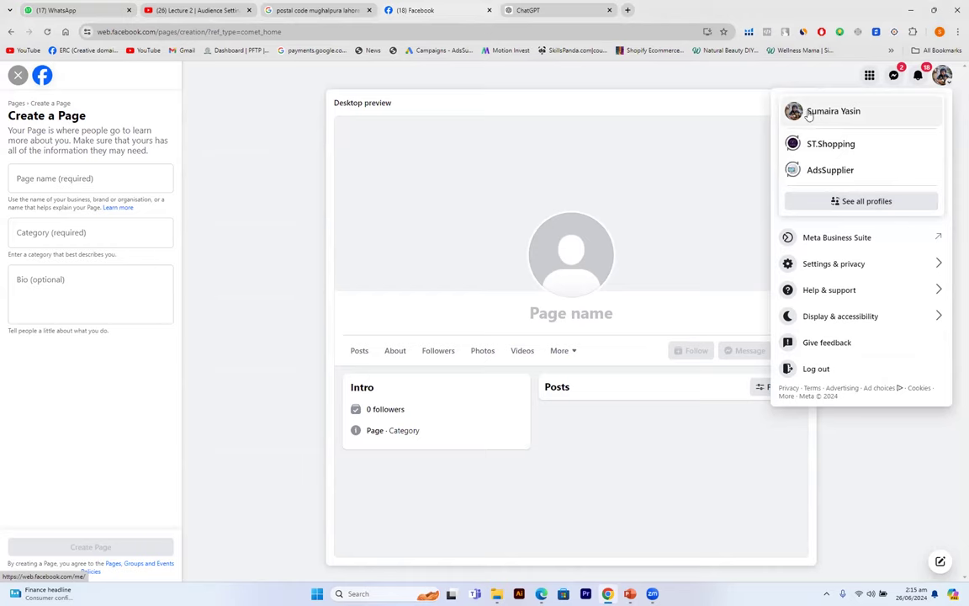
{"action": "left_click", "coordinate": [943, 74]}
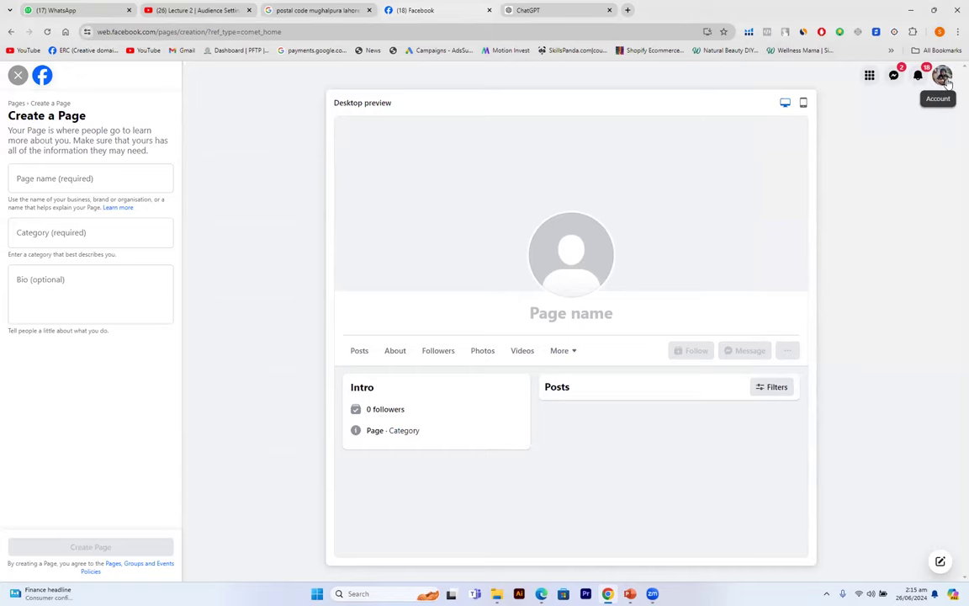
{"action": "left_click", "coordinate": [870, 76]}
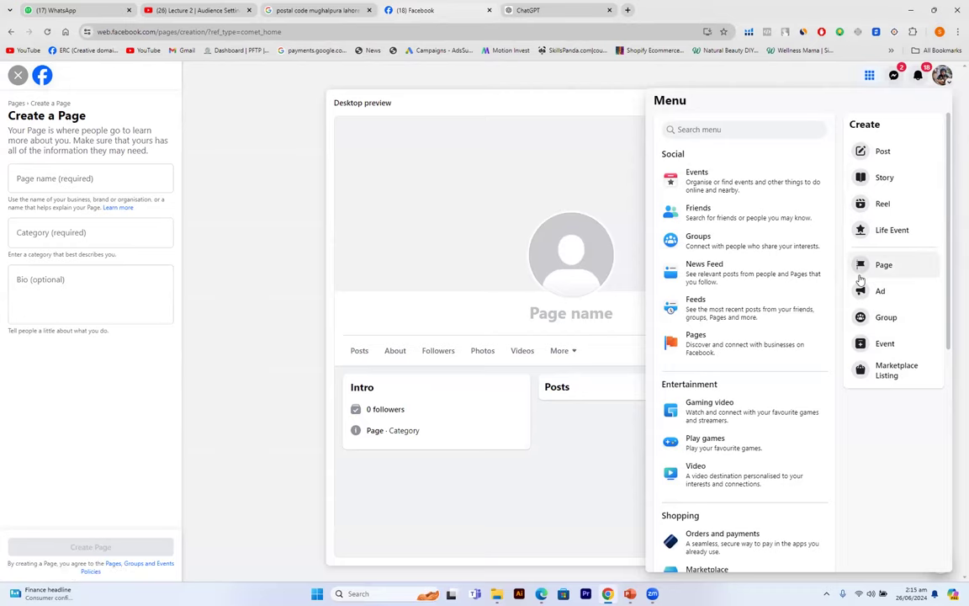
{"action": "left_click", "coordinate": [273, 258]}
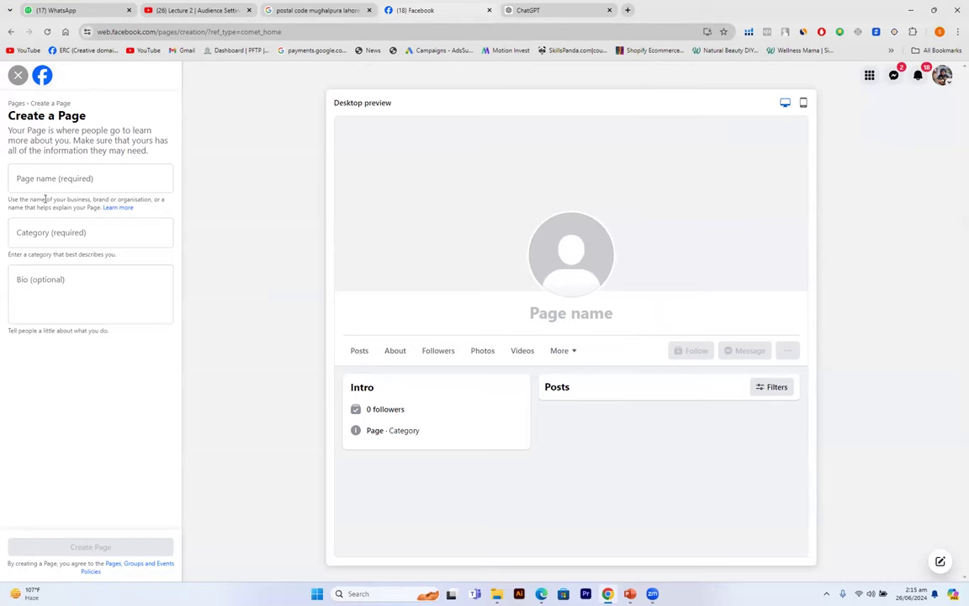
{"action": "left_click", "coordinate": [32, 168]}
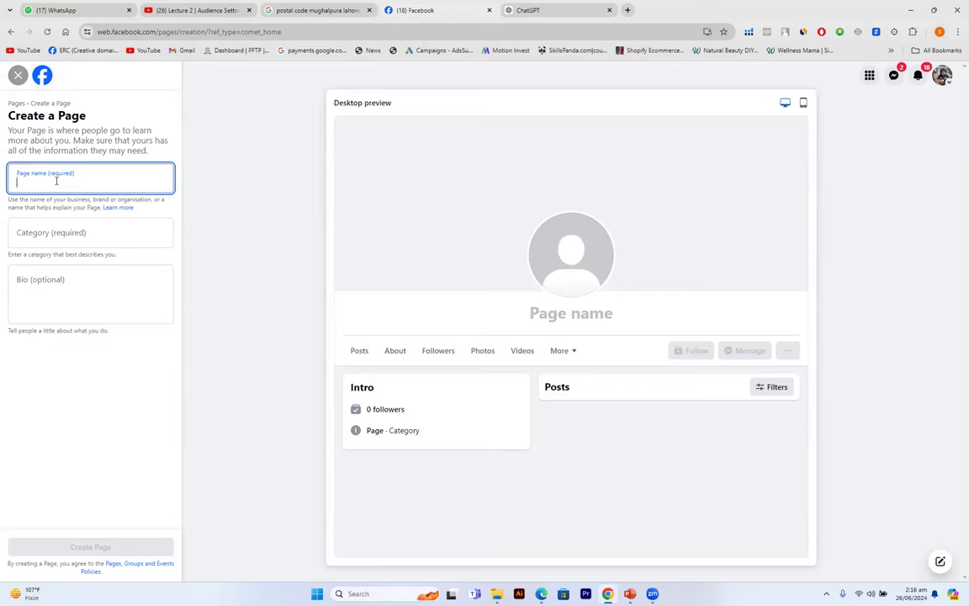
- Enter 'Digitalize' as the new Page name
{"action": "type", "text": "Digitali"}
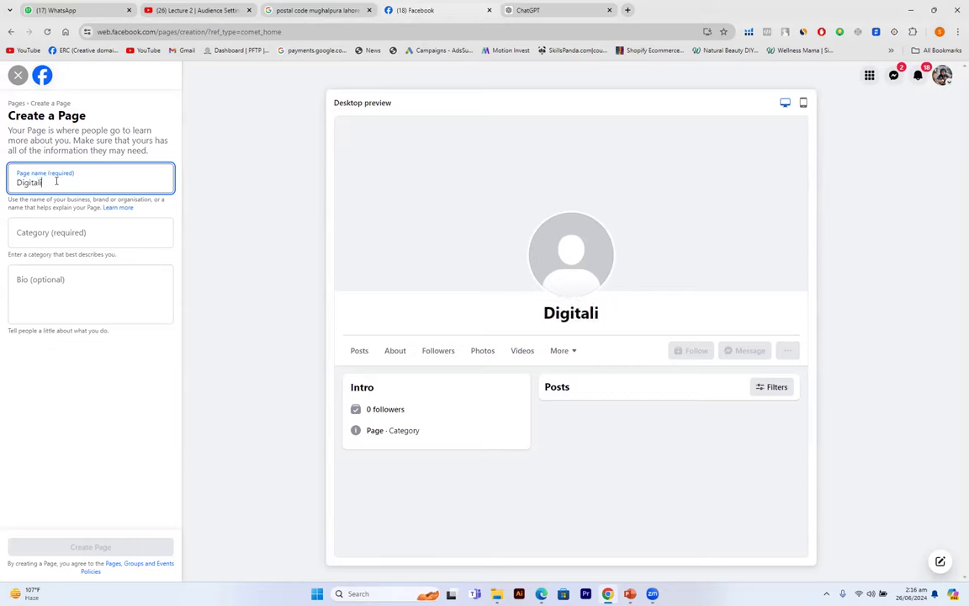
{"action": "type", "text": "ze"}
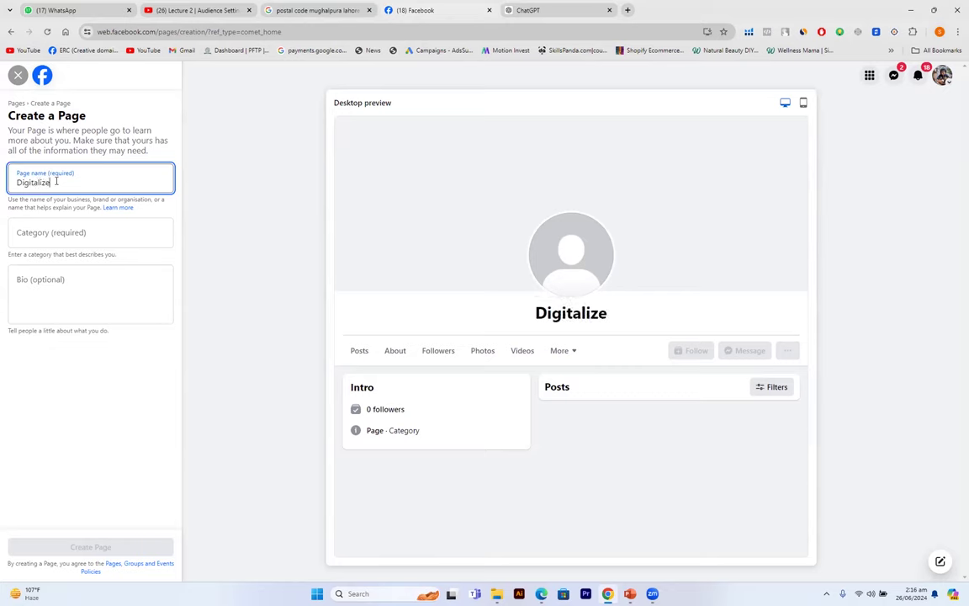
{"action": "left_click", "coordinate": [55, 236]}
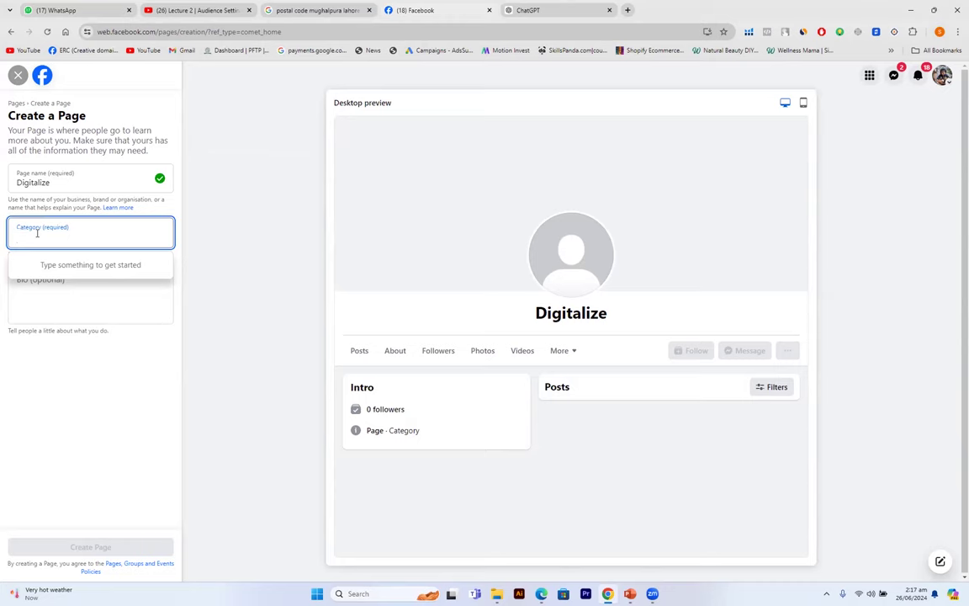
- Search 'Advertizing/' and pick Advertising/marketing as the Page category
{"action": "type", "text": "A"}
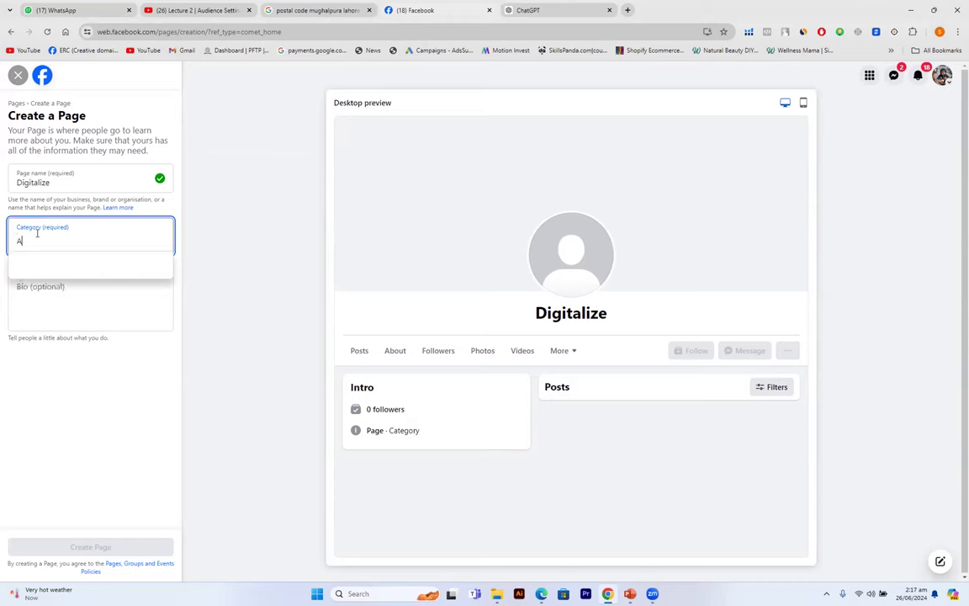
{"action": "type", "text": "dvertizing"}
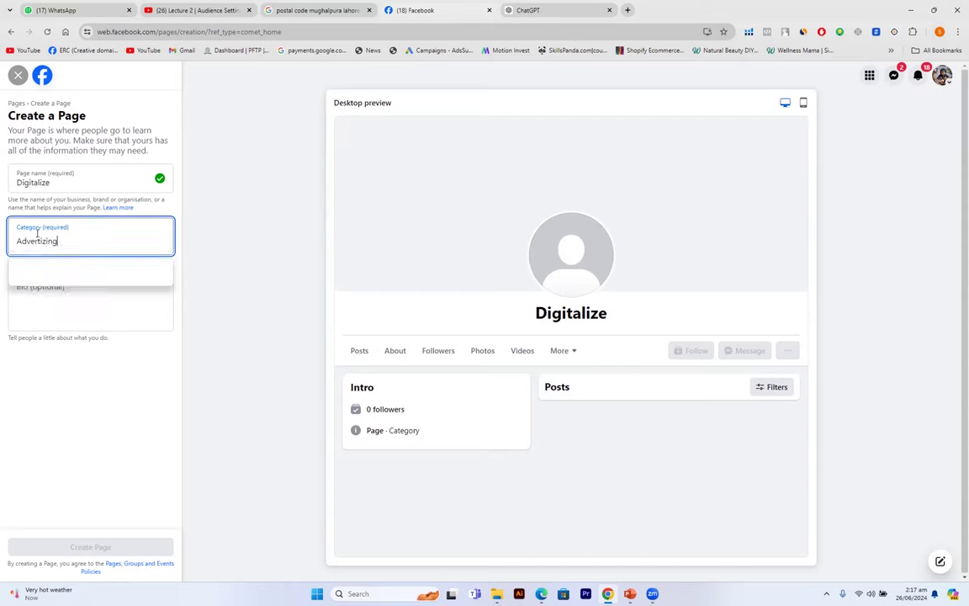
{"action": "type", "text": "/"}
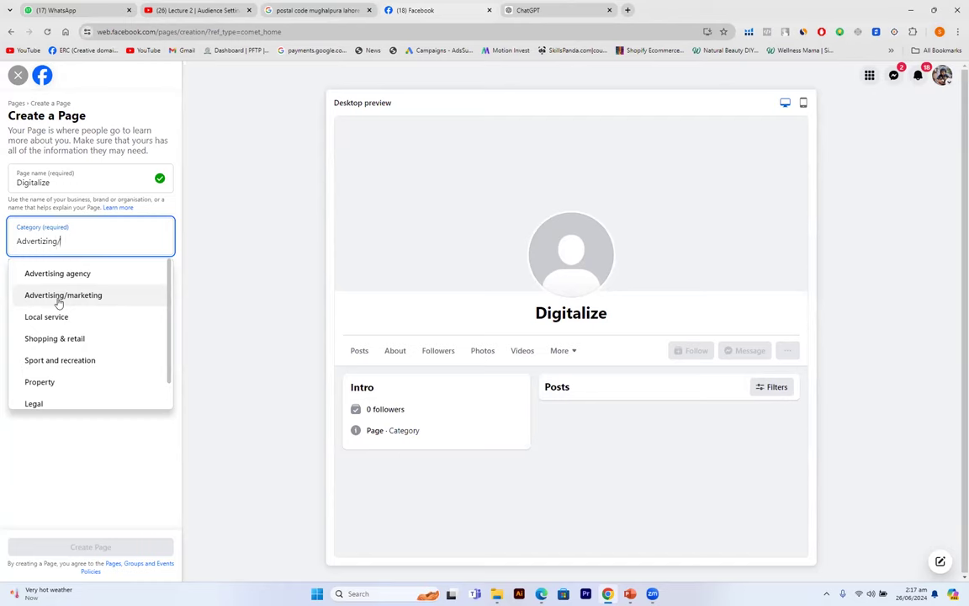
{"action": "left_click", "coordinate": [59, 296]}
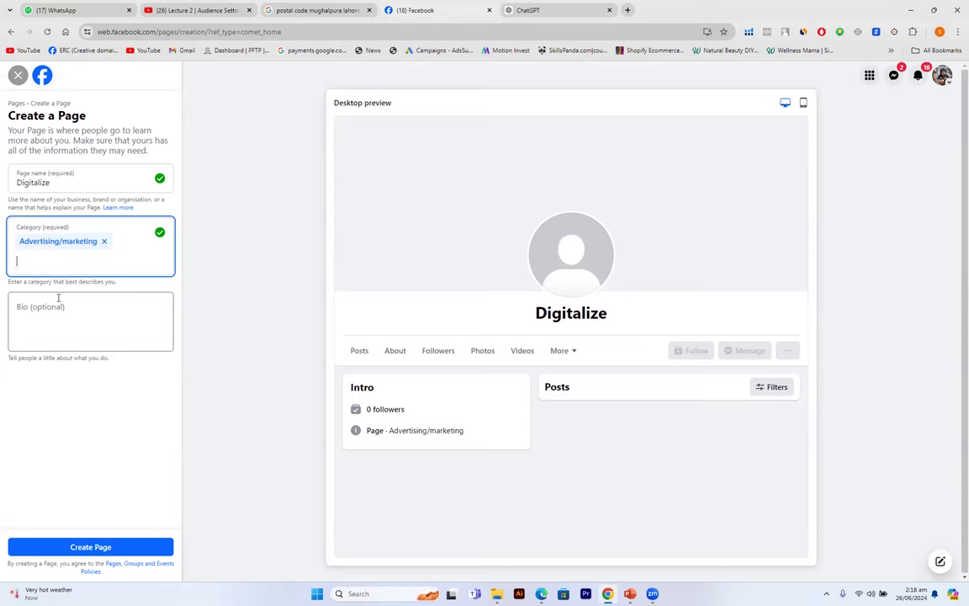
- Add Marketing agency and Advertising agency as the second and third Page categories
{"action": "type", "text": "Marke"}
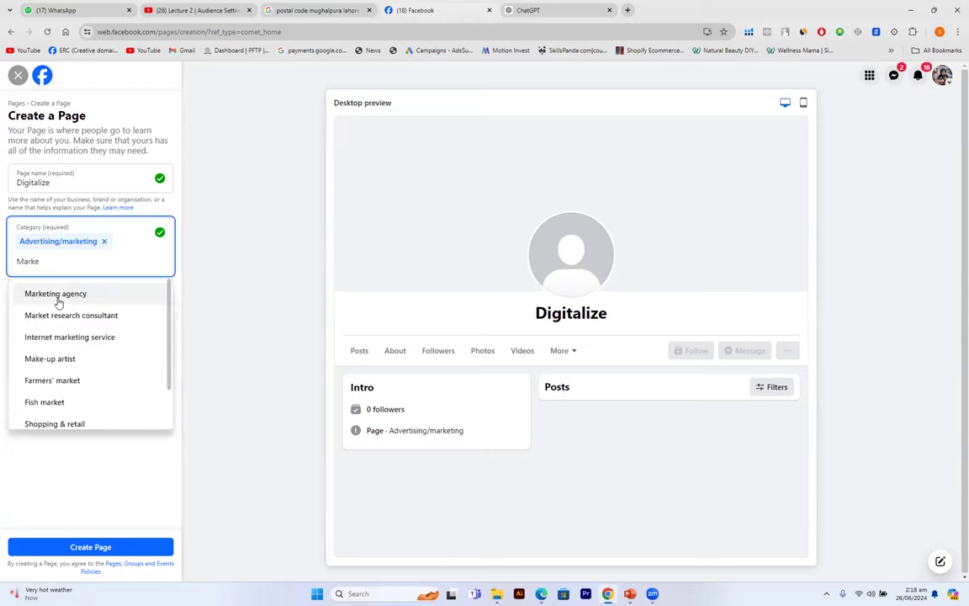
{"action": "left_click", "coordinate": [59, 293]}
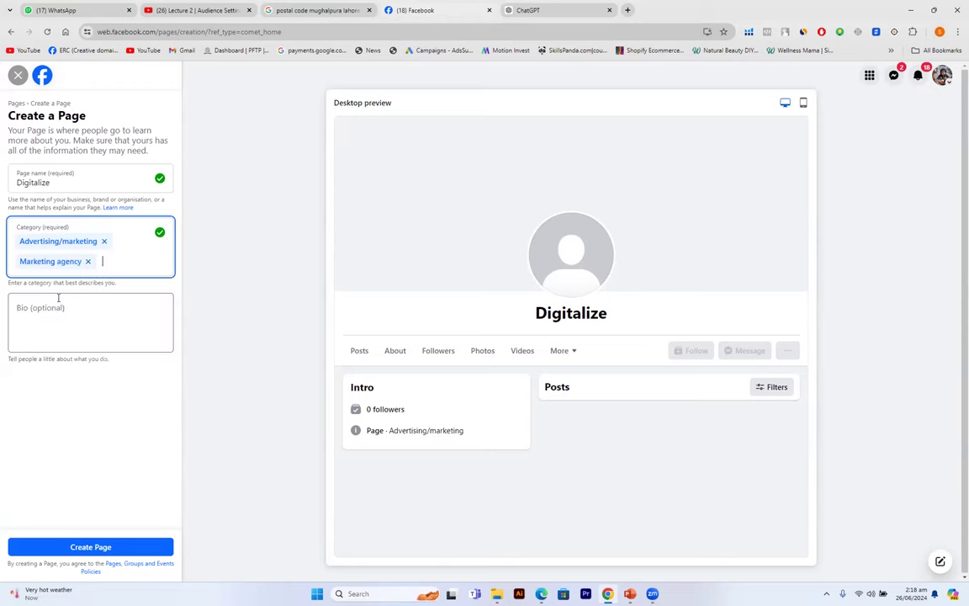
{"action": "type", "text": "A"}
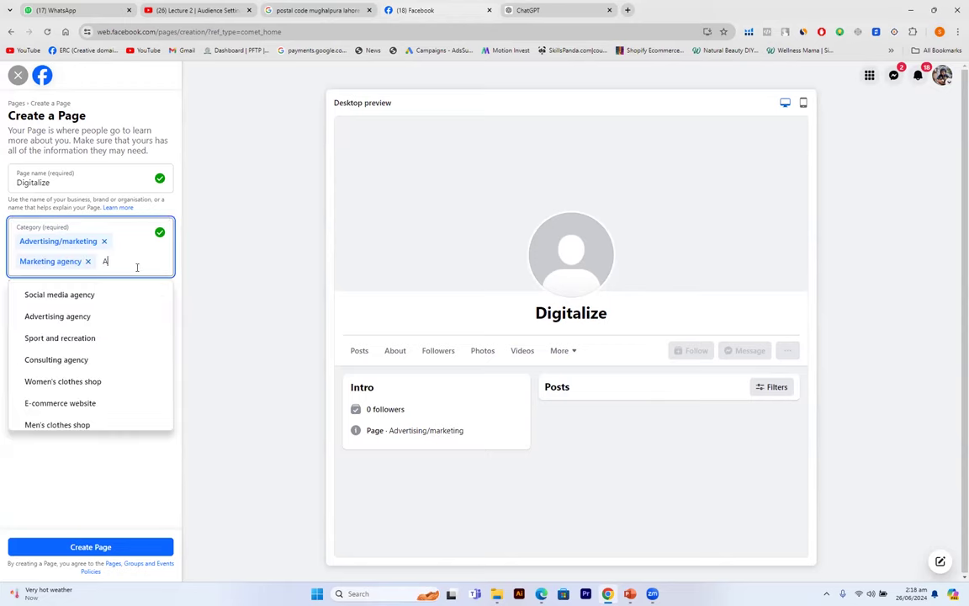
{"action": "type", "text": "dvertising"}
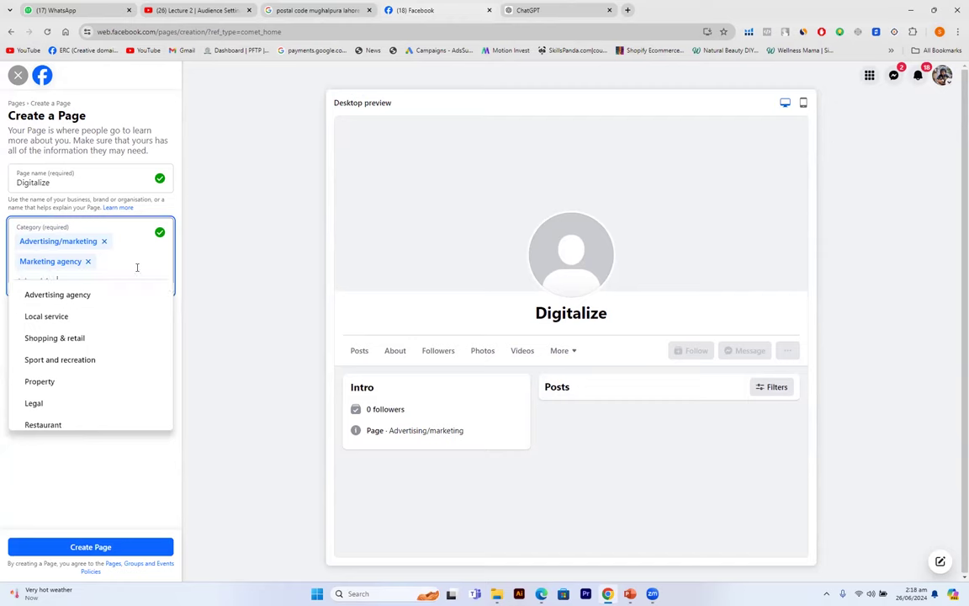
{"action": "left_click", "coordinate": [95, 298]}
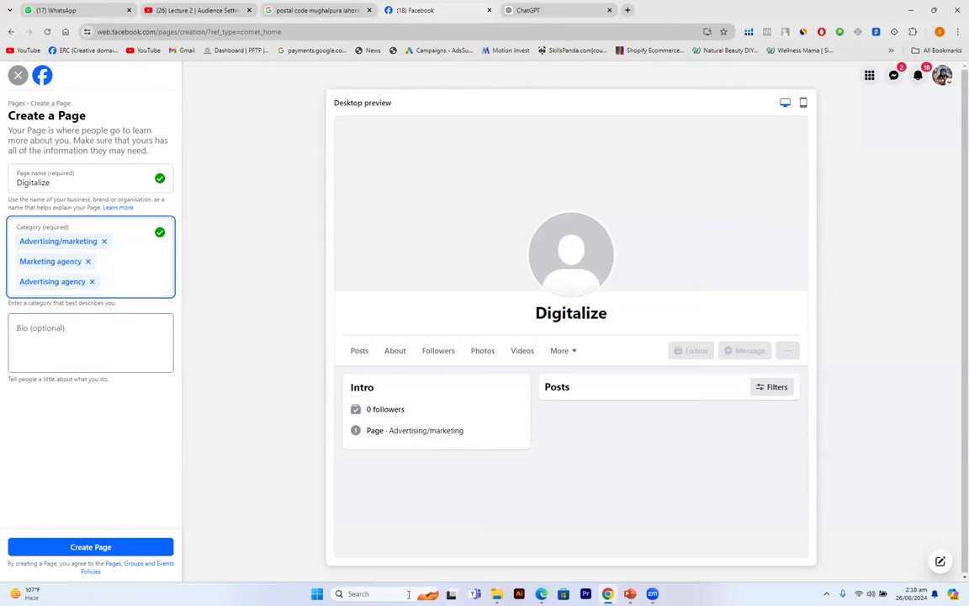
{"action": "mouse_move", "coordinate": [636, 594]}
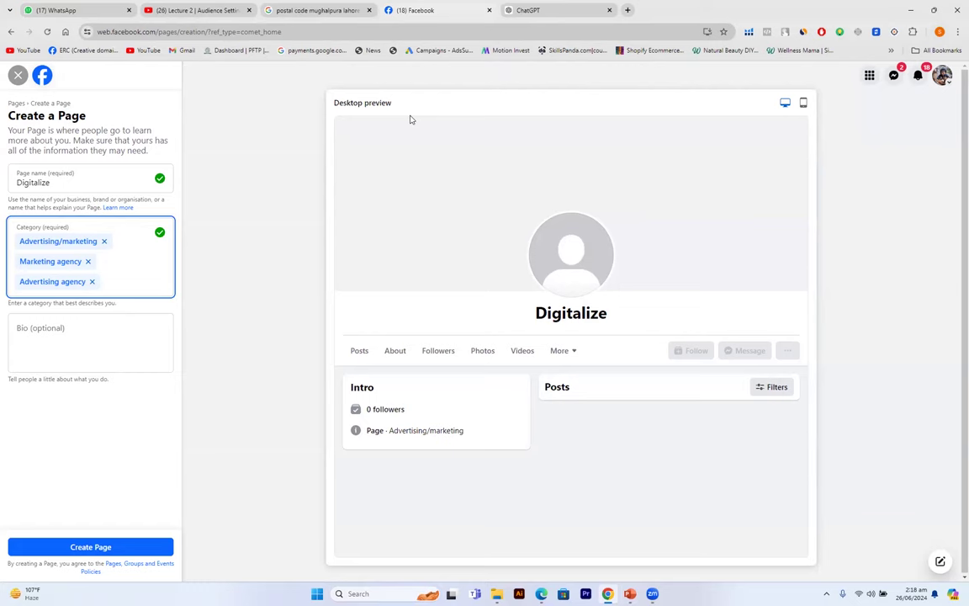
- In PowerPoint, browse back past slide 25 to slide 27 on the Page description
{"action": "key", "text": "alt+Tab"}
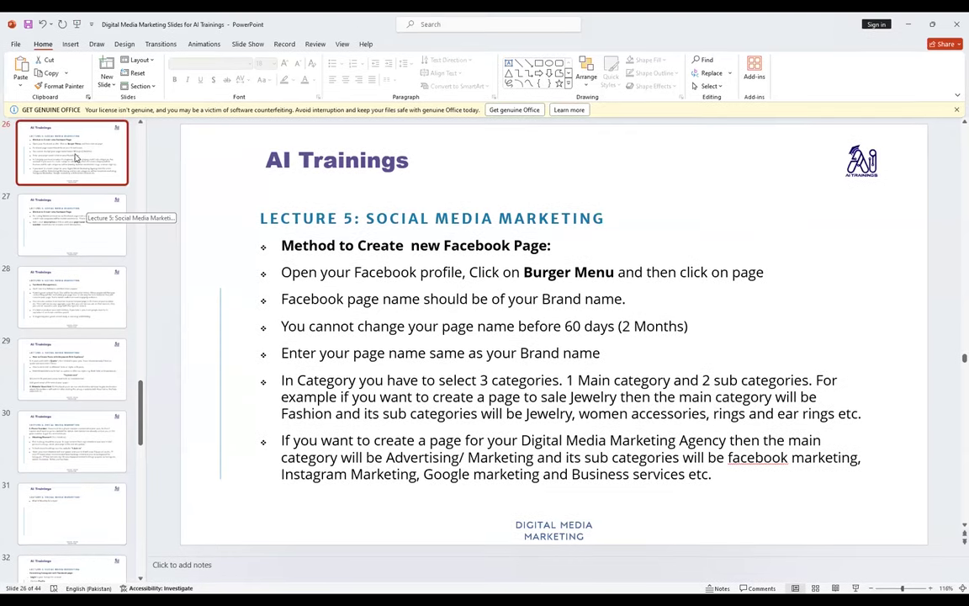
{"action": "key", "text": "Up"}
{"action": "key", "text": "Up"}
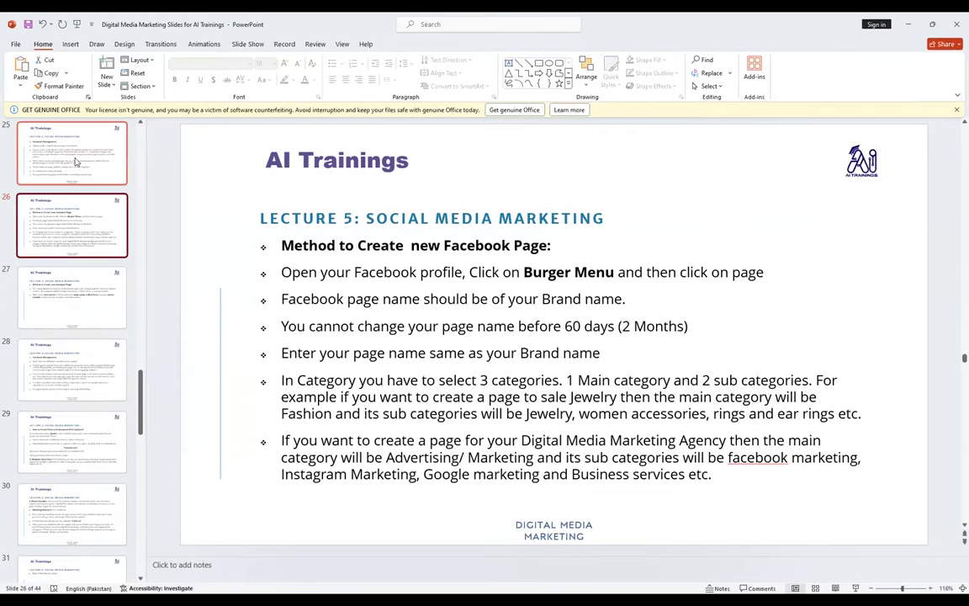
{"action": "left_click", "coordinate": [81, 181]}
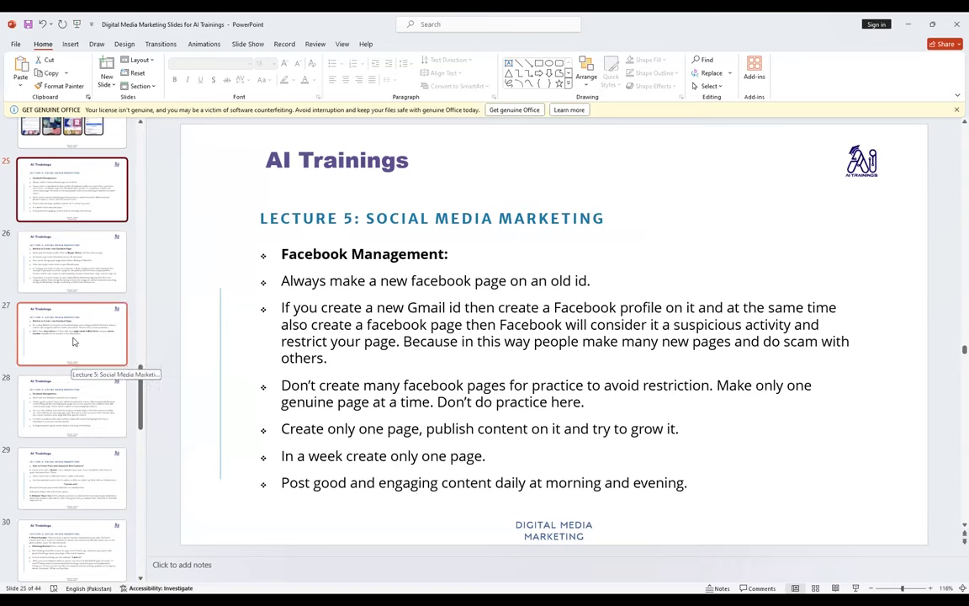
{"action": "left_click", "coordinate": [73, 341]}
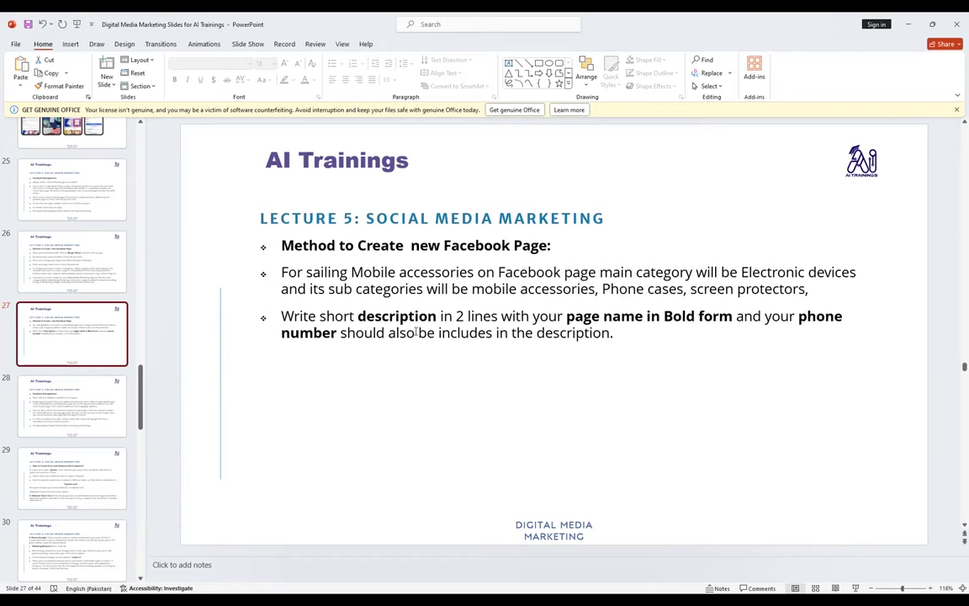
- Show slide 26 on creating a page, then return to the Facebook form's Bio field
{"action": "left_click", "coordinate": [54, 268]}
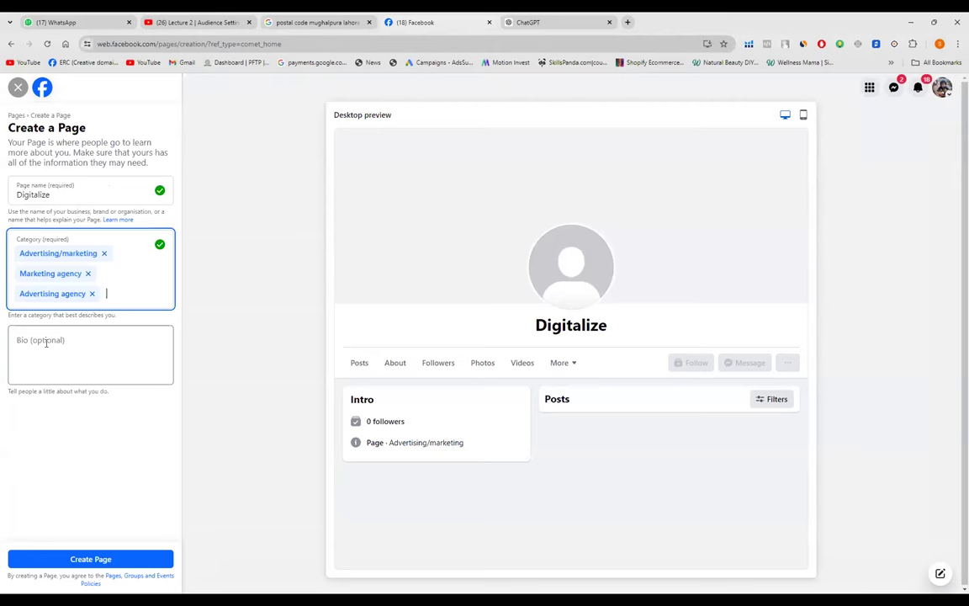
{"action": "left_click", "coordinate": [46, 344]}
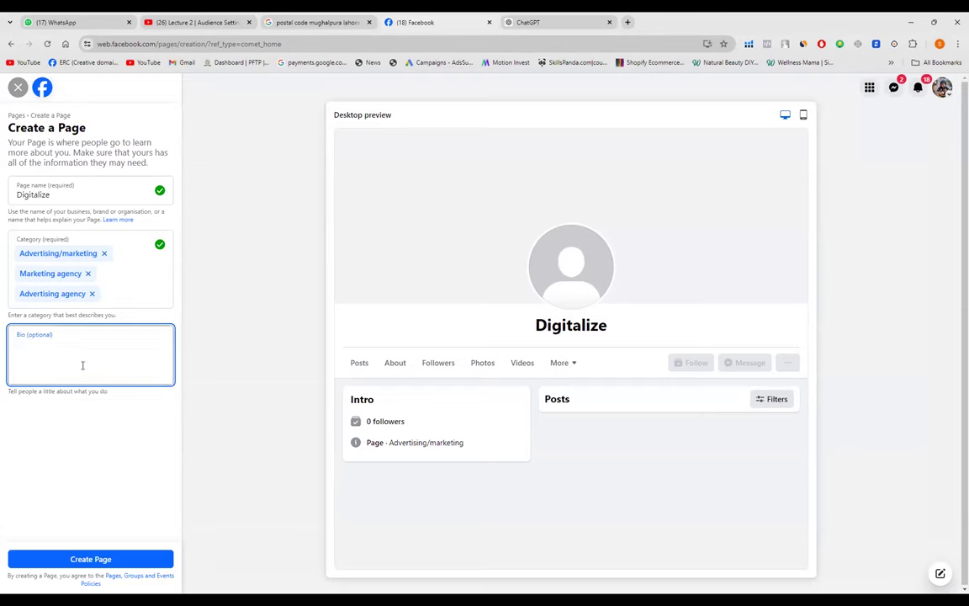
- Switch to the ChatGPT tab with the digital marketing agency welcome quote
{"action": "left_click", "coordinate": [521, 22]}
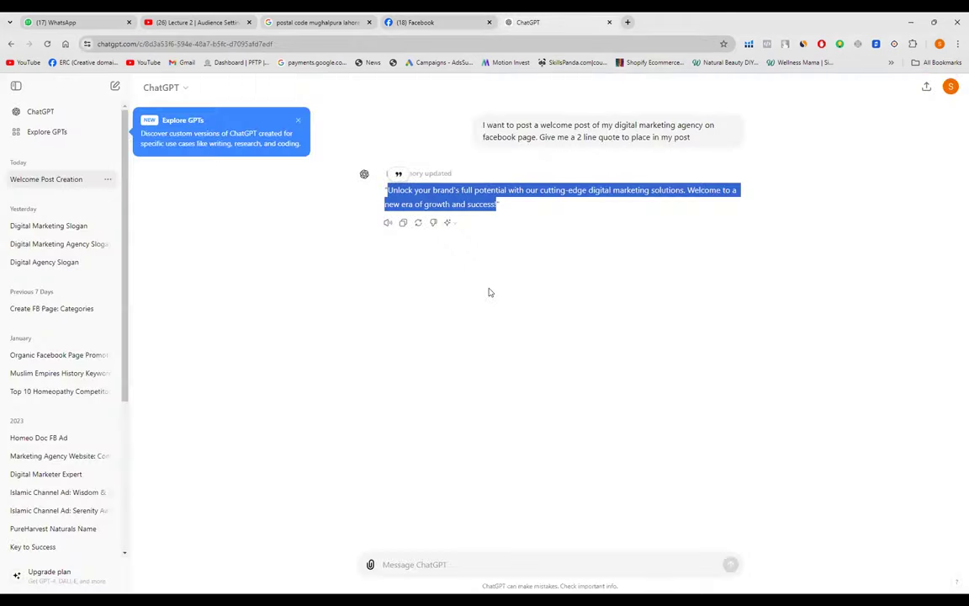
- Ask ChatGPT for a two-line bio/description for a digital marketing agency Facebook page
{"action": "left_click", "coordinate": [454, 568]}
{"action": "type", "text": "I w"}
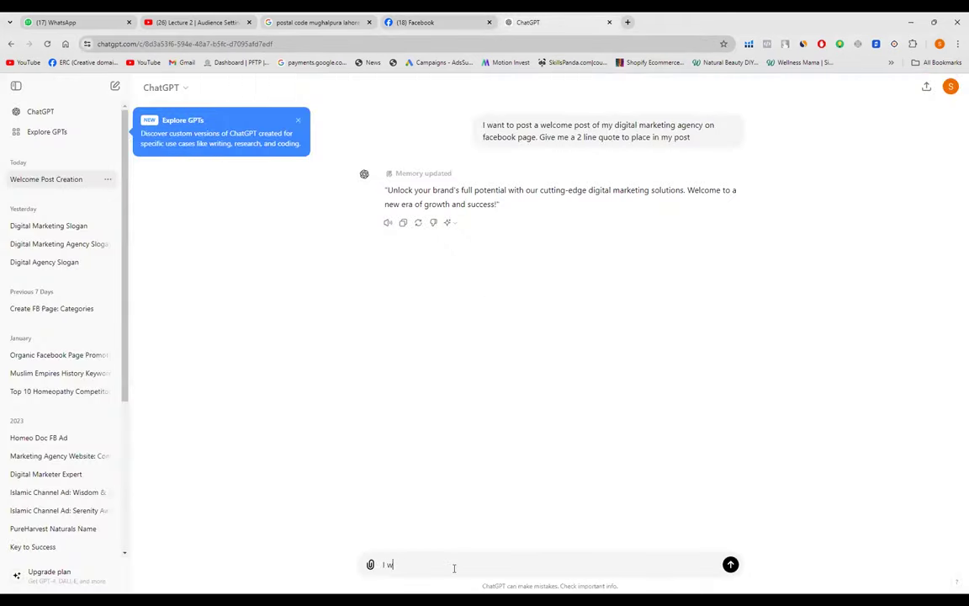
{"action": "type", "text": "ant to create my dig"}
{"action": "type", "text": "tal marketi"}
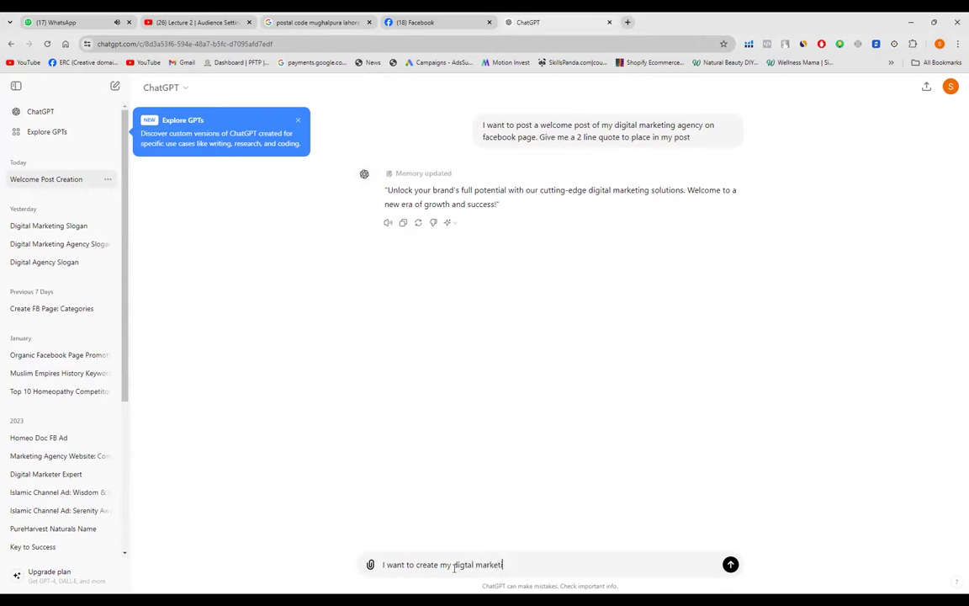
{"action": "type", "text": "ng agency page on fb . Give me"}
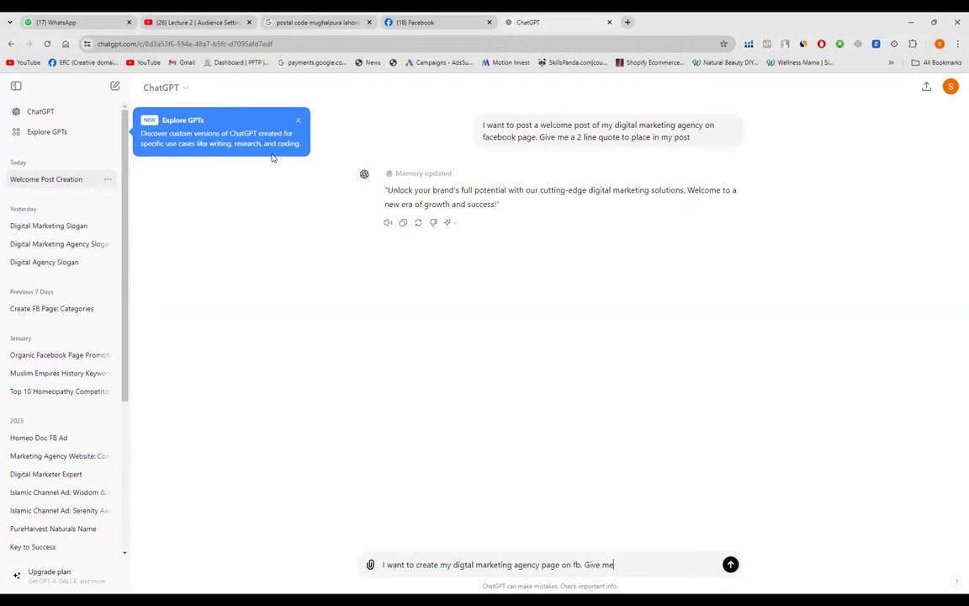
{"action": "type", "text": " a 2 lines Bio / Description"}
{"action": "key", "text": "Return"}
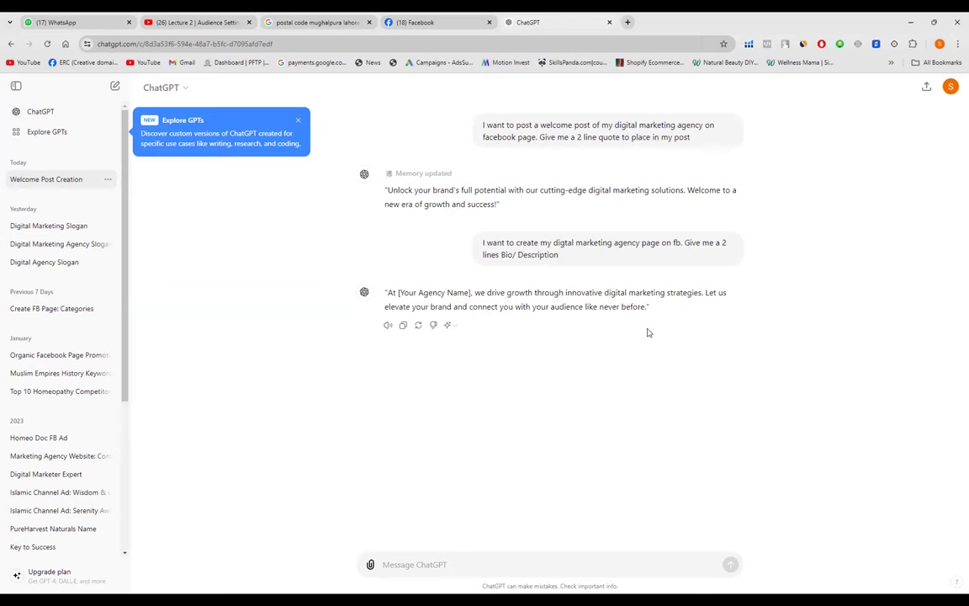
- Select ChatGPT's two-line bio reply for copying
{"action": "right_click", "coordinate": [648, 307]}
{"action": "key", "text": "Escape"}
{"action": "left_click_drag", "start_coordinate": [648, 307], "coordinate": [387, 294]}
{"action": "key", "text": "ctrl+c"}
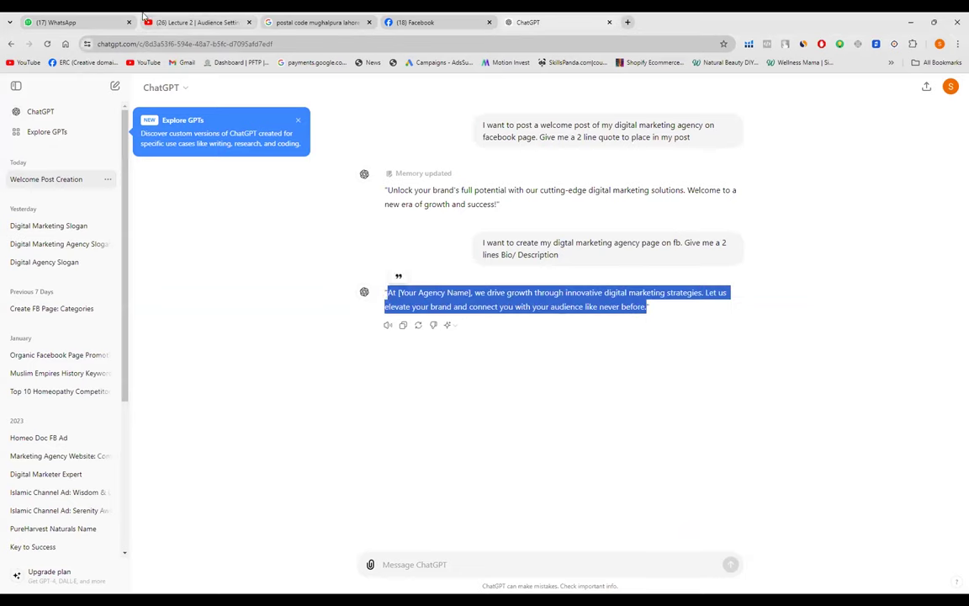
{"action": "left_click", "coordinate": [425, 22]}
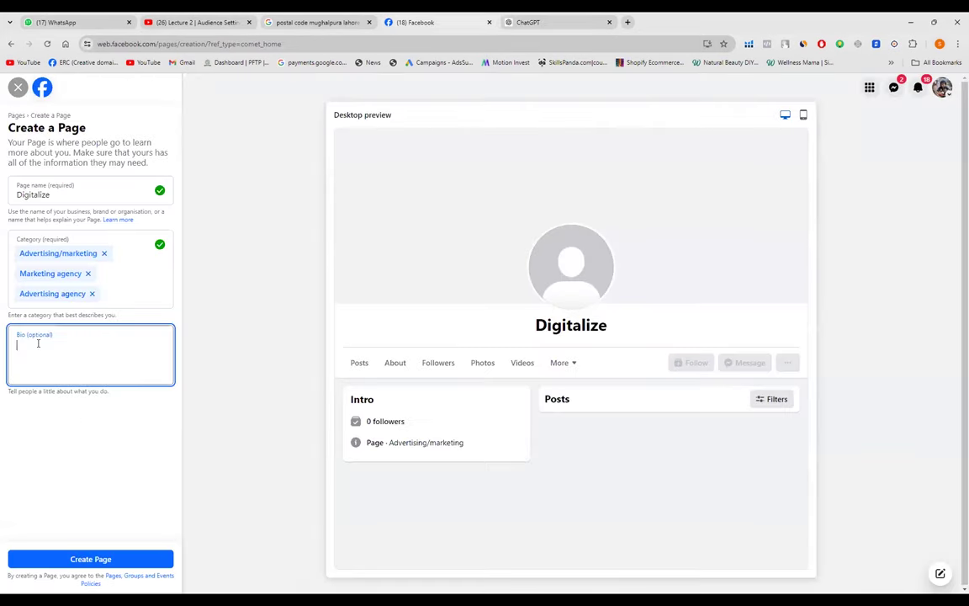
- Paste the ChatGPT bio into the Bio field and replace '[Your Agency Name]' with DIGITALIZE
{"action": "key", "text": "ctrl+v"}
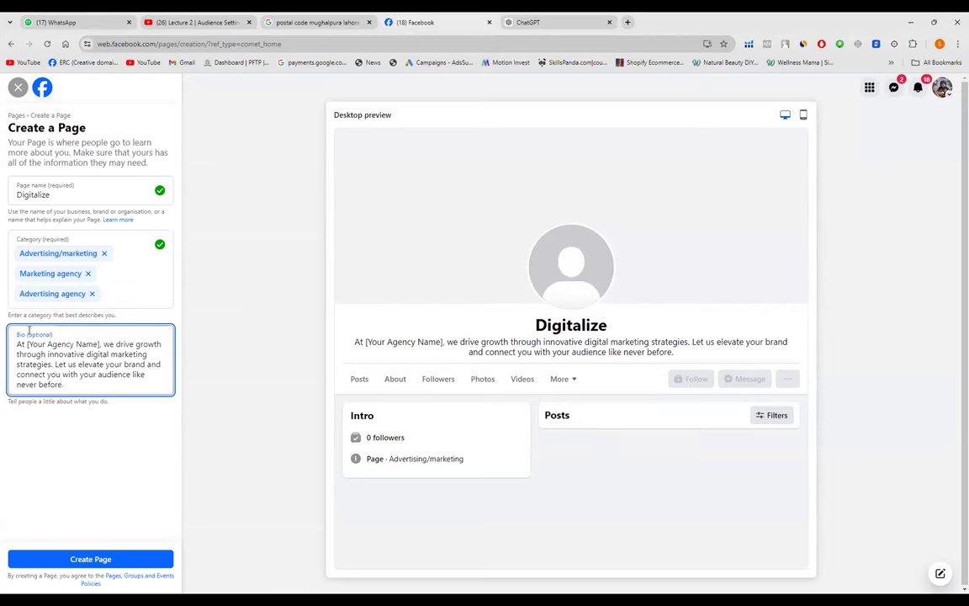
{"action": "left_click", "coordinate": [100, 345]}
{"action": "key", "text": "BackSpace"}
{"action": "key", "text": "BackSpace"}
{"action": "key", "text": "BackSpace"}
{"action": "key", "text": "BackSpace"}
{"action": "key", "text": "BackSpace"}
{"action": "key", "text": "BackSpace"}
{"action": "key", "text": "BackSpace"}
{"action": "key", "text": "BackSpace"}
{"action": "key", "text": "BackSpace"}
{"action": "key", "text": "BackSpace"}
{"action": "key", "text": "BackSpace"}
{"action": "key", "text": "BackSpace"}
{"action": "key", "text": "BackSpace"}
{"action": "key", "text": "BackSpace"}
{"action": "key", "text": "BackSpace"}
{"action": "key", "text": "BackSpace"}
{"action": "key", "text": "BackSpace"}
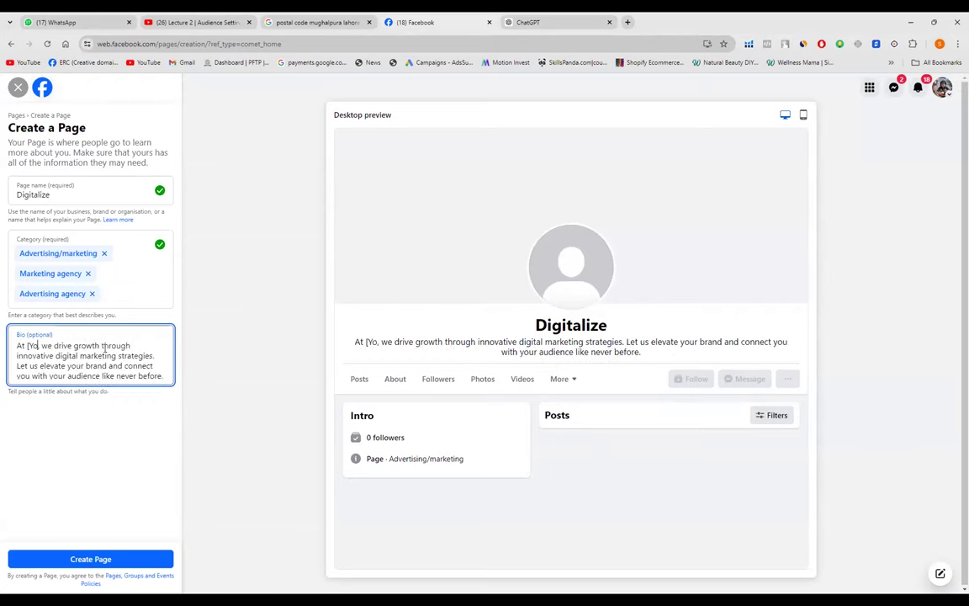
{"action": "key", "text": "BackSpace"}
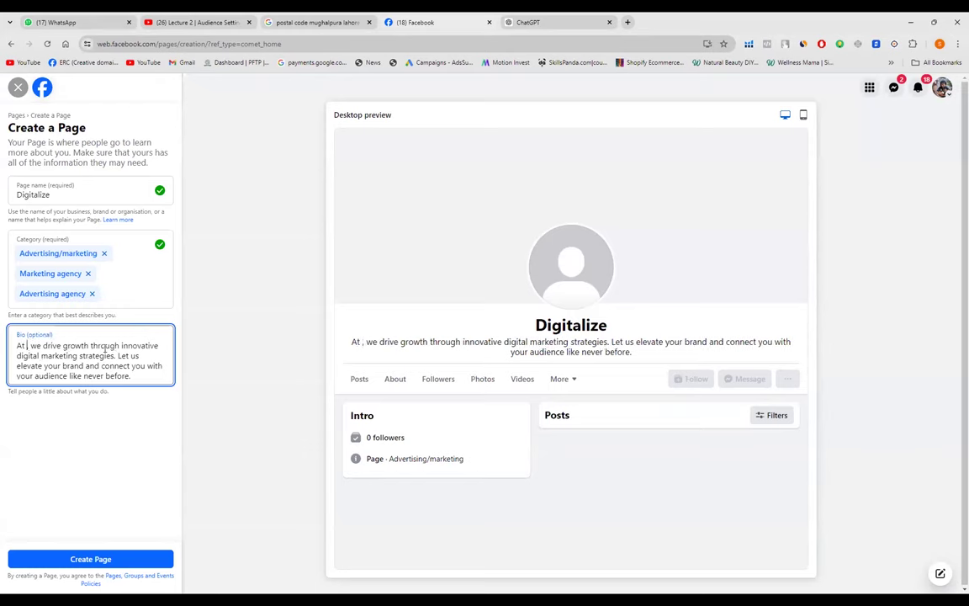
{"action": "type", "text": "DIGI"}
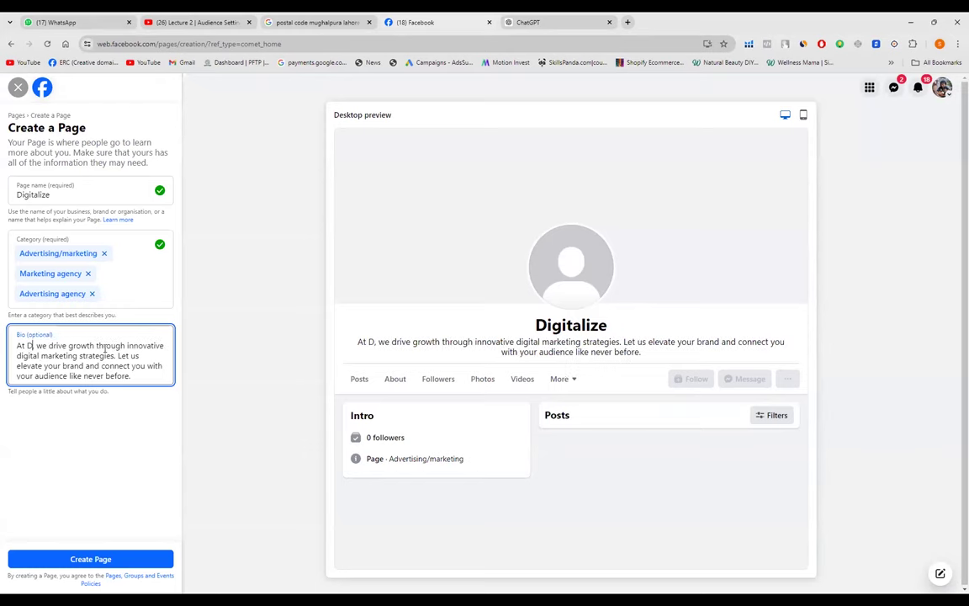
{"action": "type", "text": "TALIZ"}
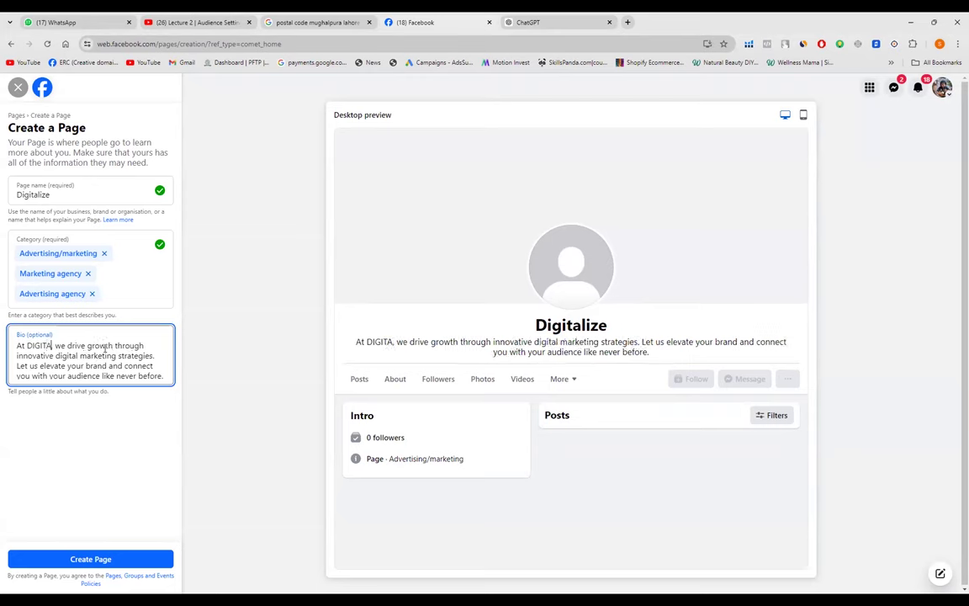
{"action": "type", "text": "E"}
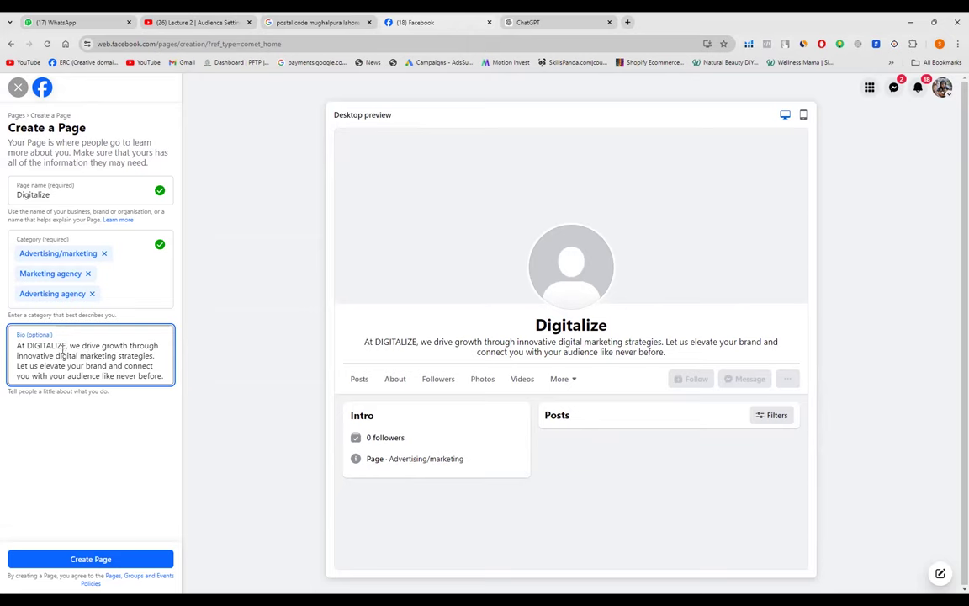
{"action": "left_click", "coordinate": [67, 345]}
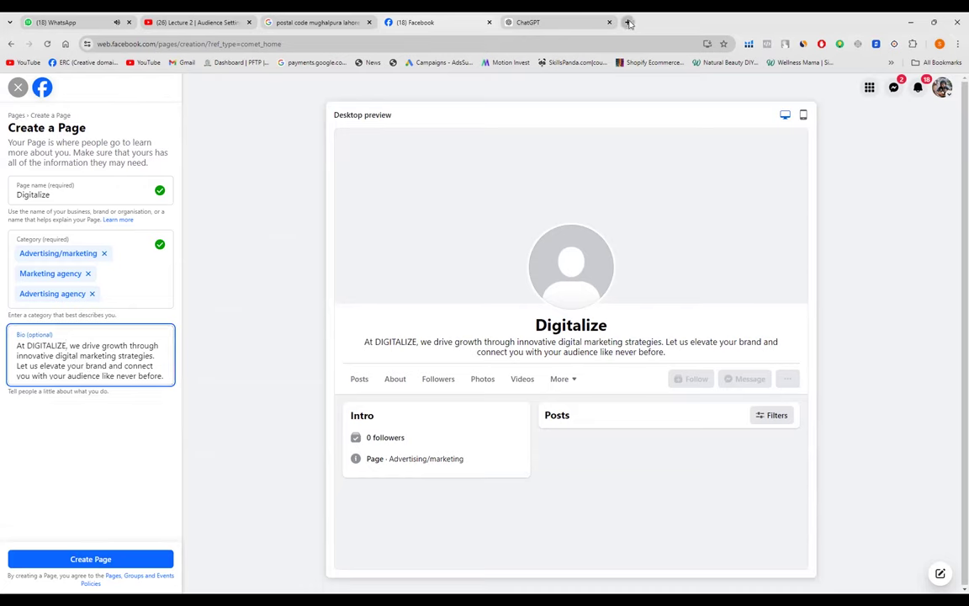
- Load yaytext.com in a new tab, then select DIGITALIZE in the Facebook Bio field
{"action": "key", "text": "ctrl+t"}
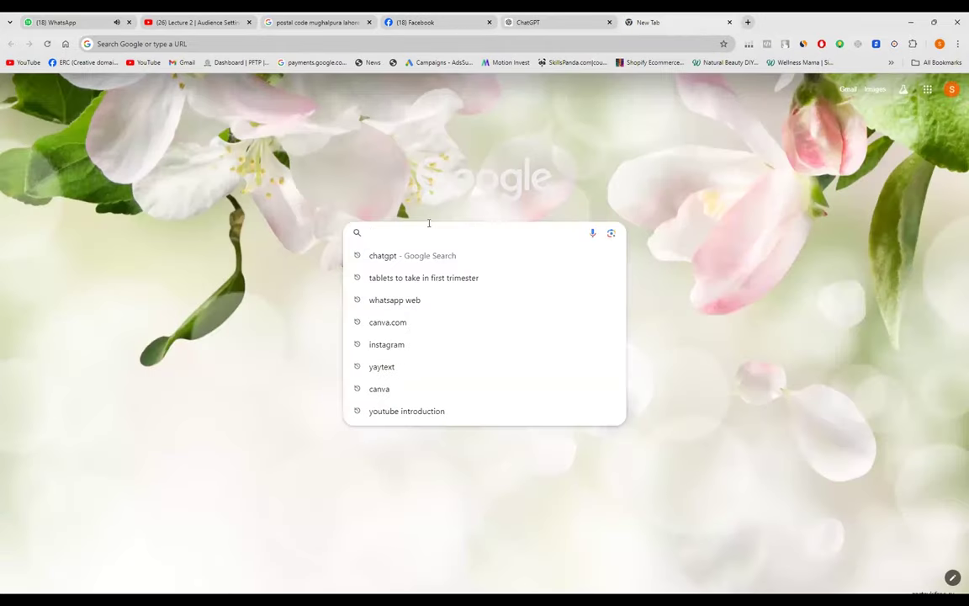
{"action": "type", "text": "yaytex"}
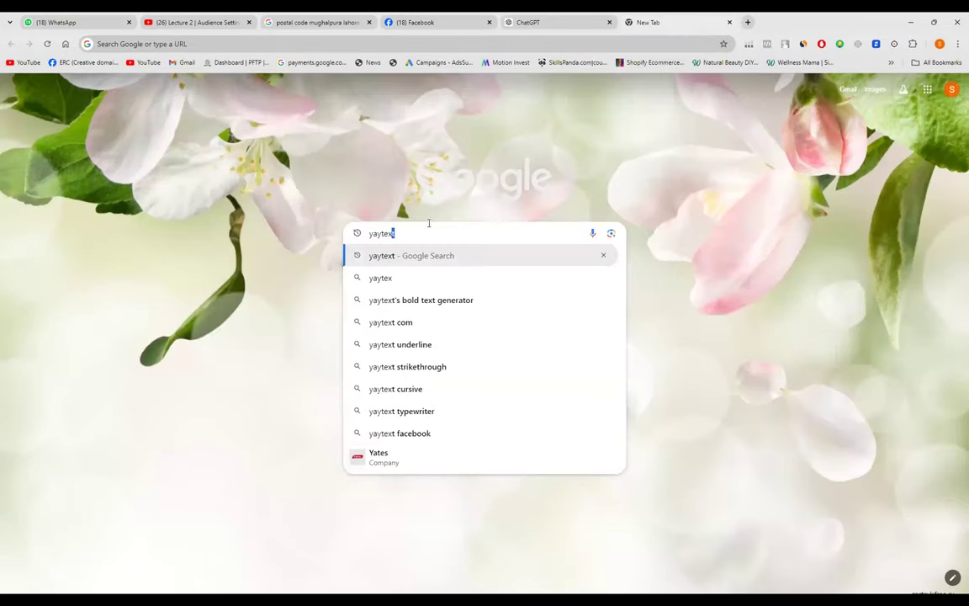
{"action": "type", "text": "t.com"}
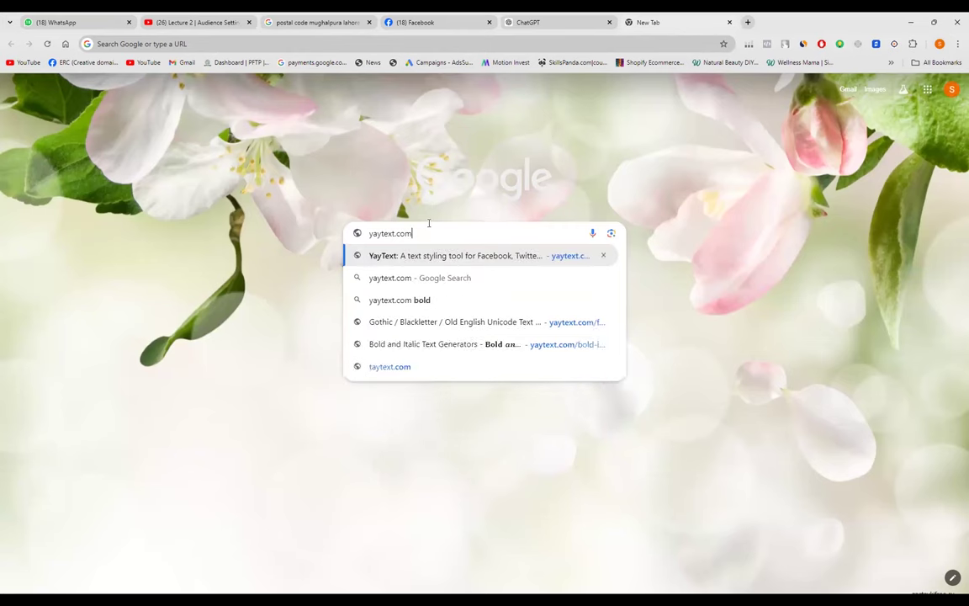
{"action": "key", "text": "Return"}
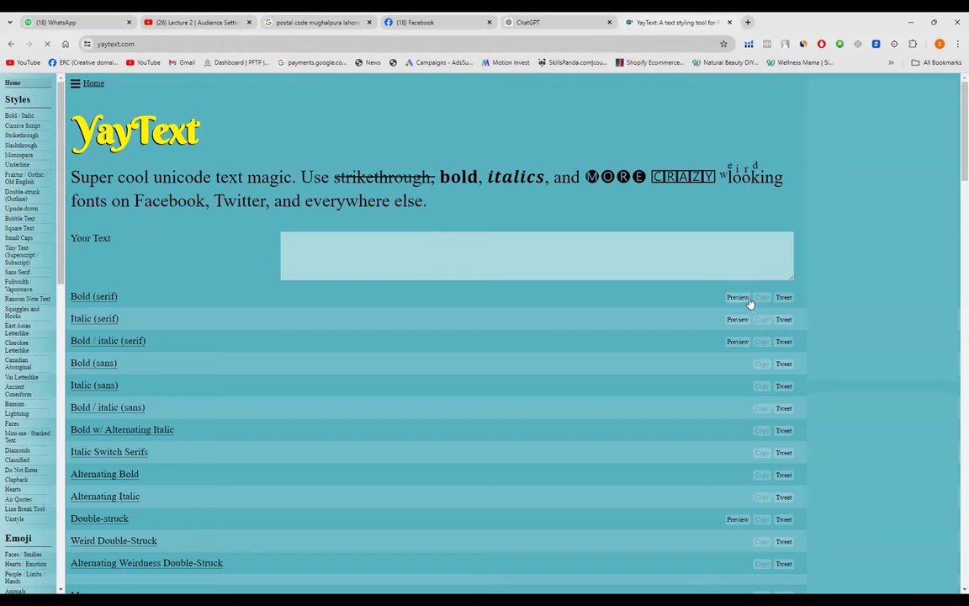
{"action": "type", "text": "Hello text string"}
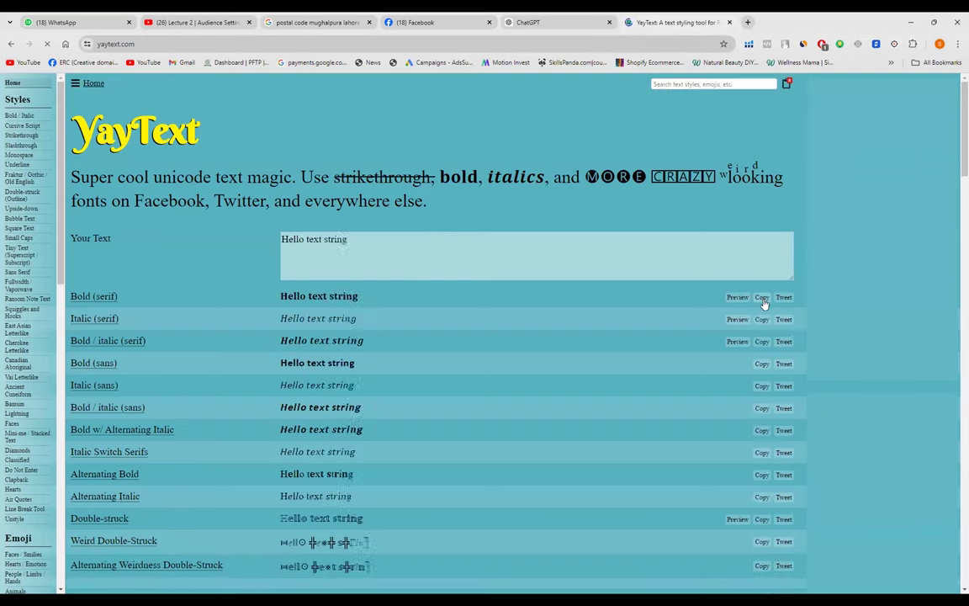
{"action": "type", "text": " my old friend."}
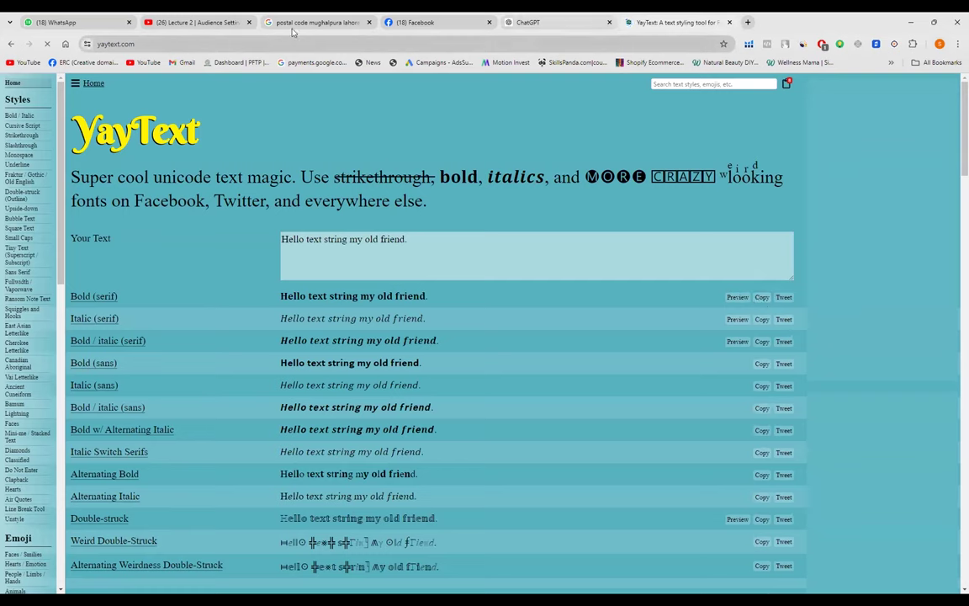
{"action": "left_click", "coordinate": [413, 22]}
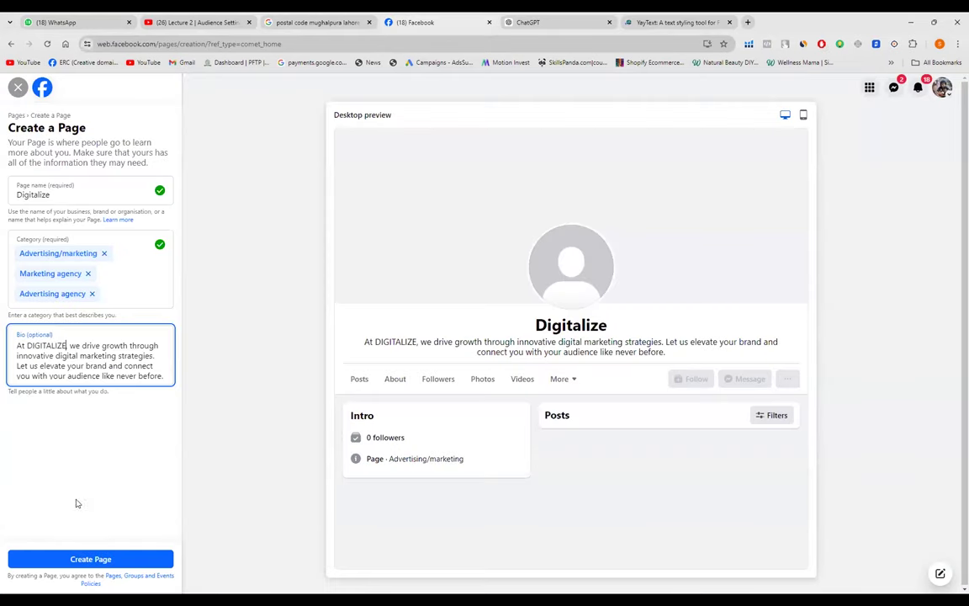
{"action": "left_click_drag", "start_coordinate": [66, 345], "coordinate": [27, 345]}
{"action": "key", "text": "ctrl+c"}
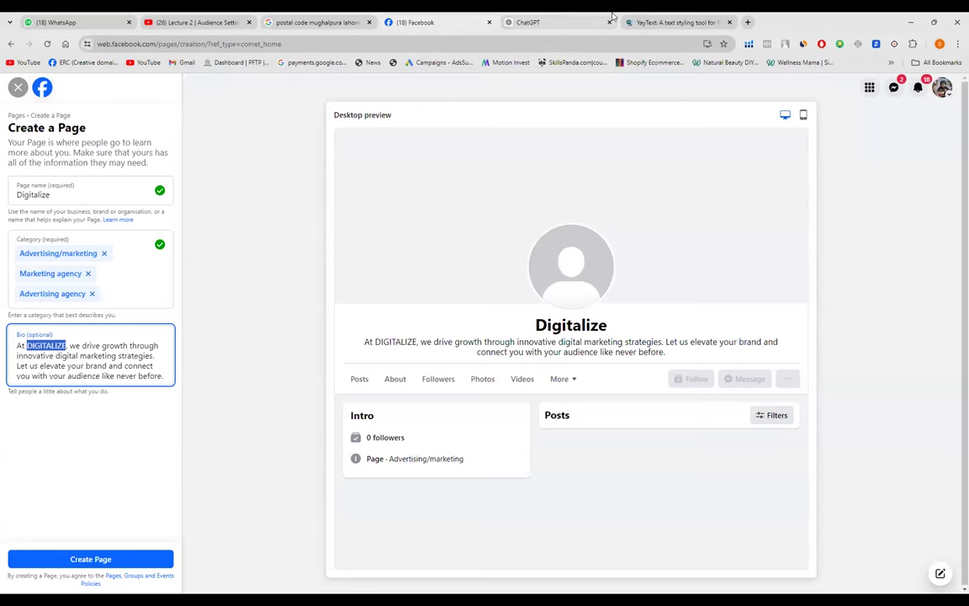
- Paste DIGITALIZE into YayText and copy its Bold (serif) version
{"action": "left_click", "coordinate": [673, 21]}
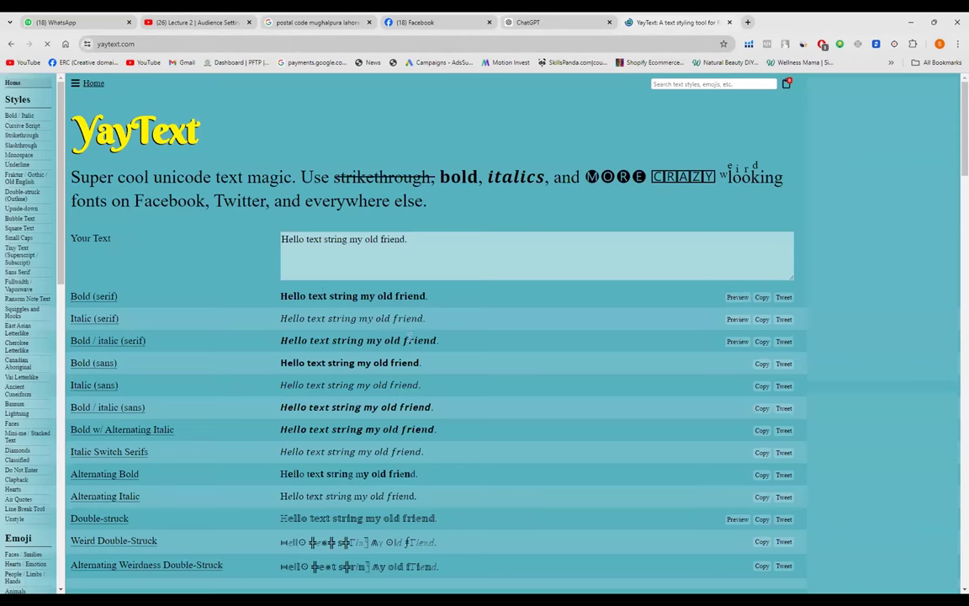
{"action": "left_click", "coordinate": [435, 236]}
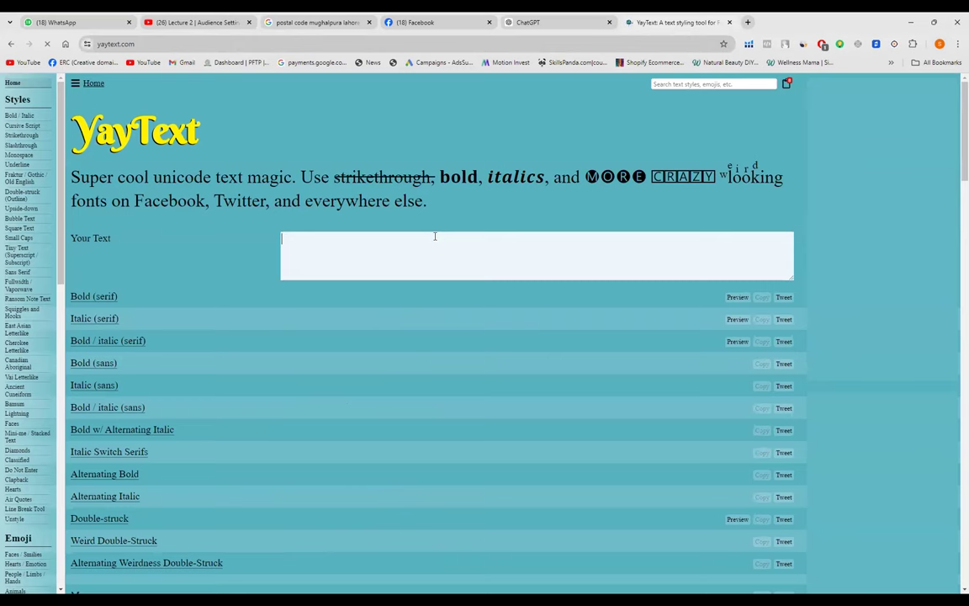
{"action": "key", "text": "ctrl+v"}
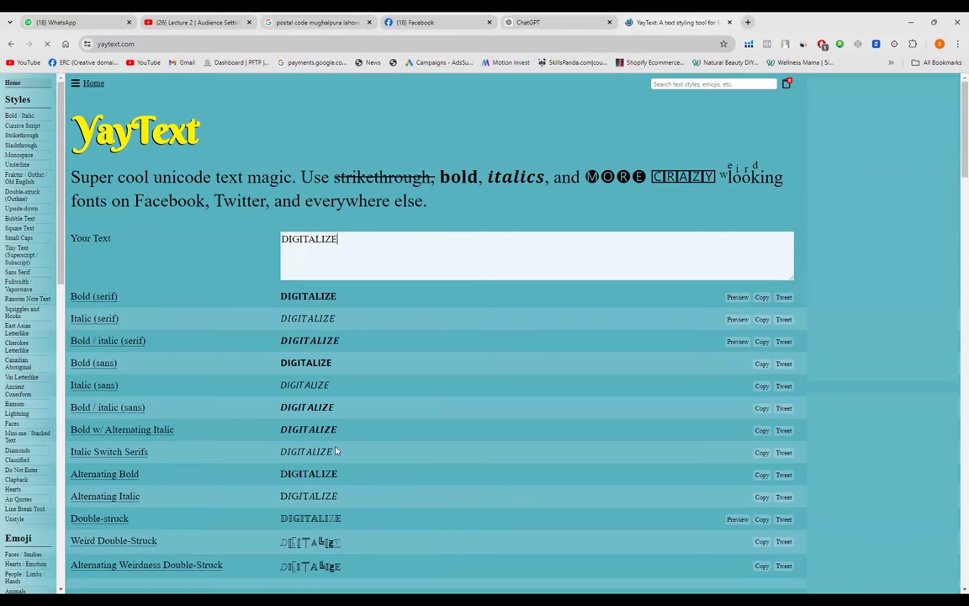
{"action": "scroll", "coordinate": [339, 480], "scroll_direction": "down", "scroll_amount": 4}
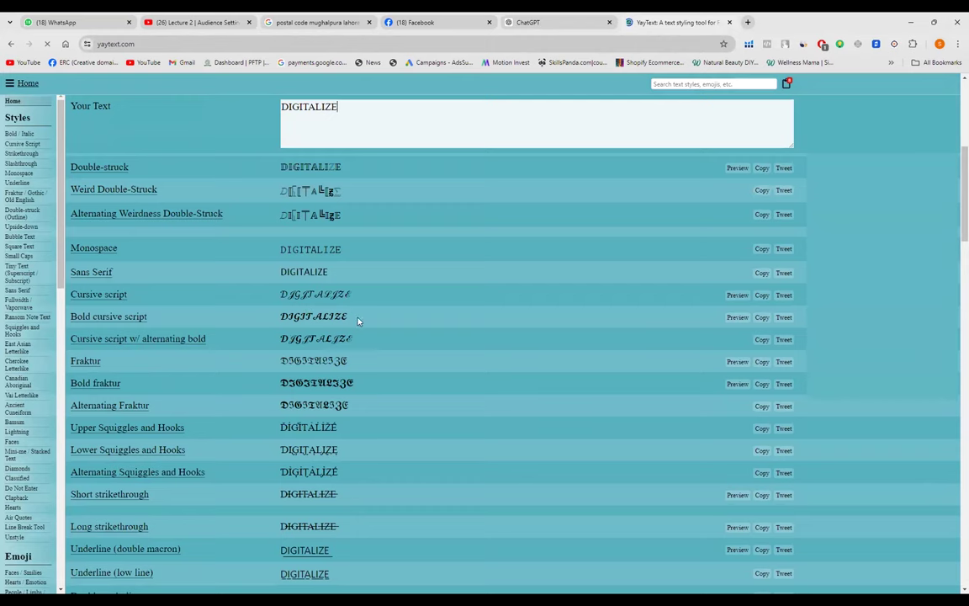
{"action": "scroll", "coordinate": [364, 519], "scroll_direction": "up", "scroll_amount": 4}
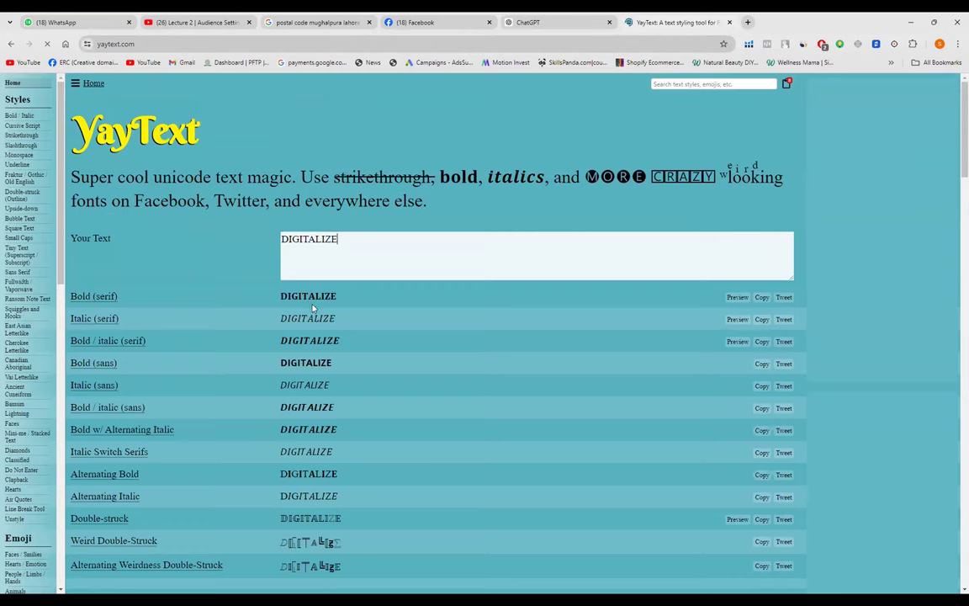
{"action": "left_click", "coordinate": [762, 297]}
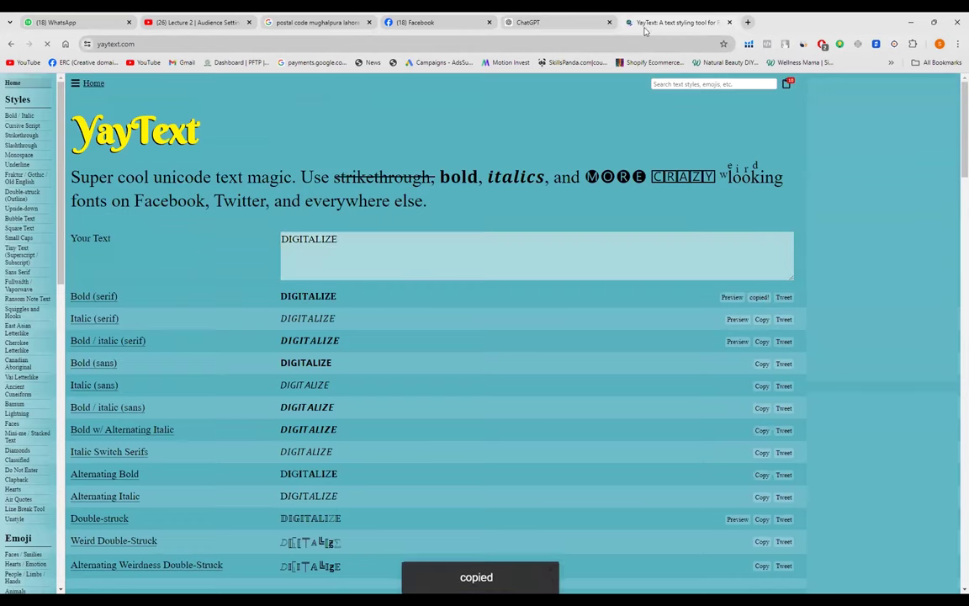
{"action": "left_click", "coordinate": [408, 19]}
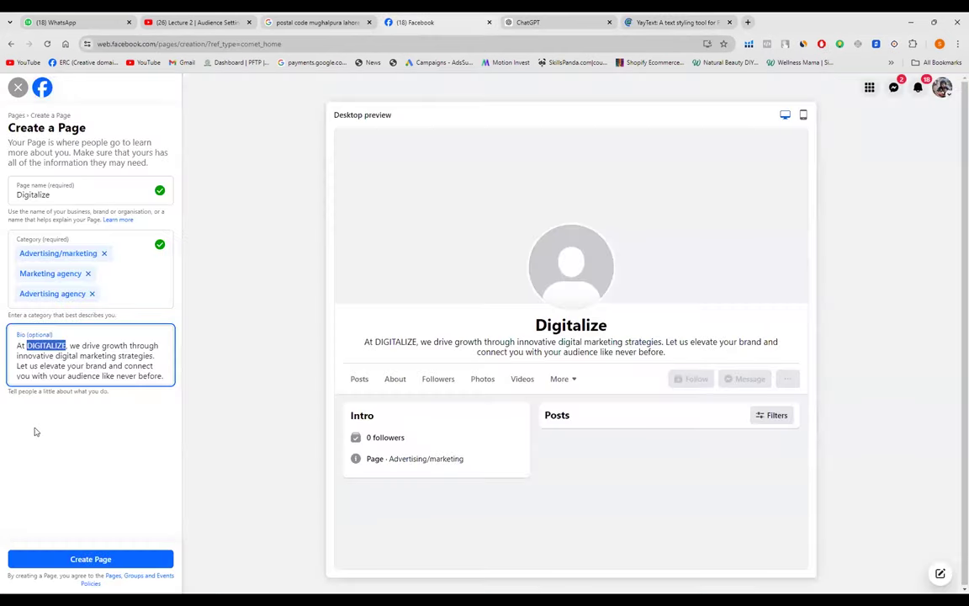
- Paste the bold serif DIGITALIZE over the plain word in the Bio and check the preview
{"action": "key", "text": "ctrl+v"}
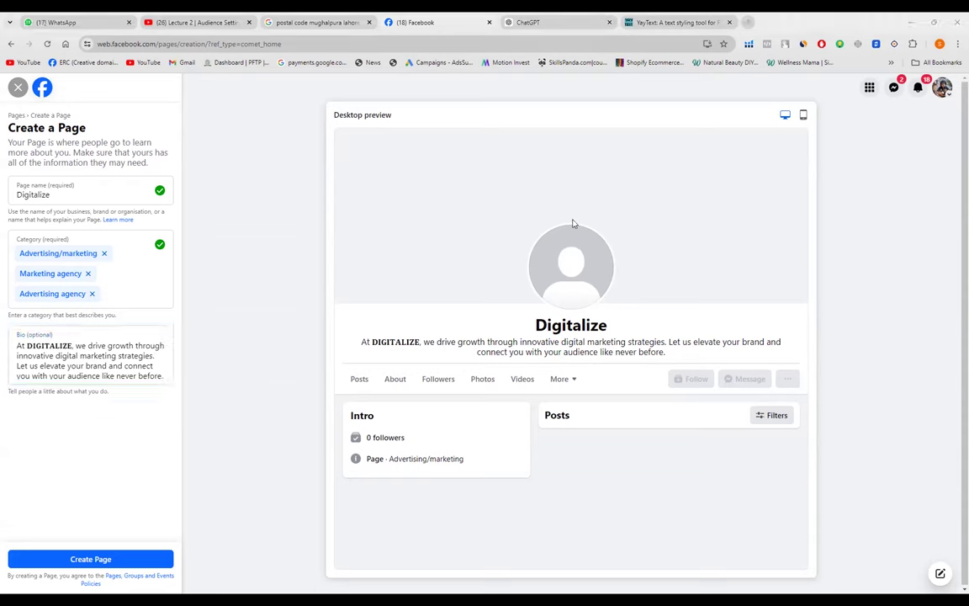
{"action": "left_click", "coordinate": [40, 365]}
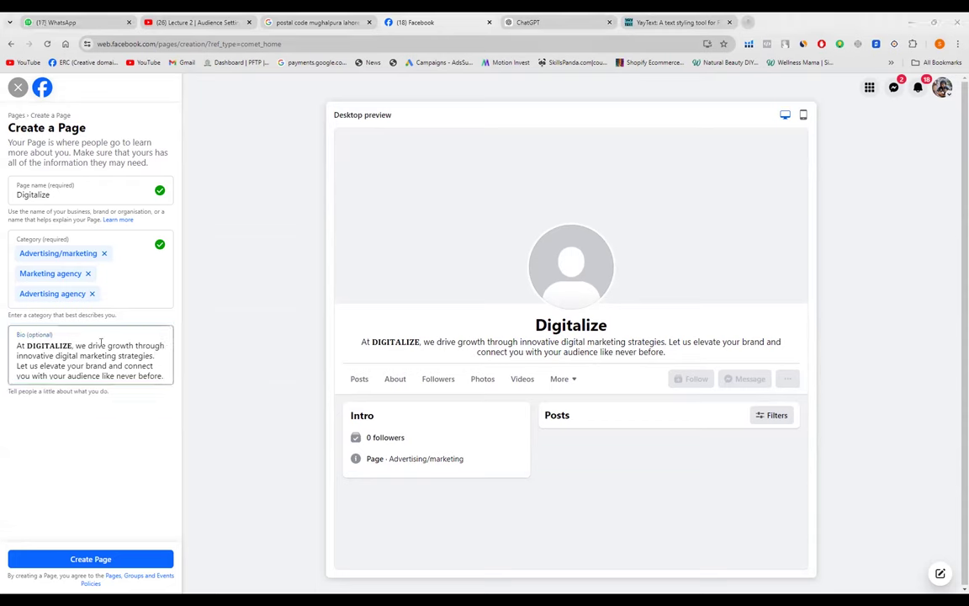
{"action": "left_click", "coordinate": [353, 328]}
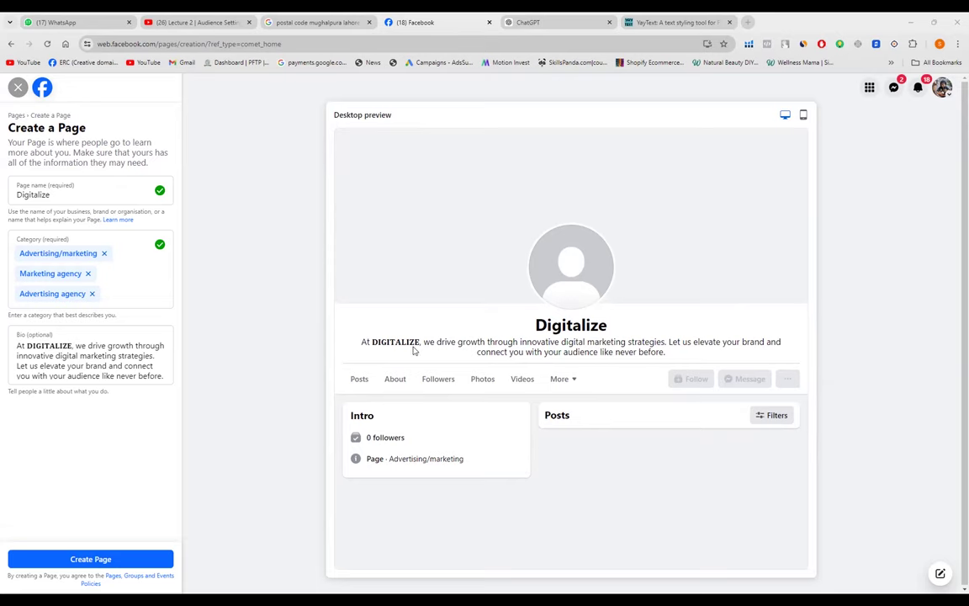
{"action": "left_click", "coordinate": [151, 337]}
{"action": "left_click", "coordinate": [164, 380]}
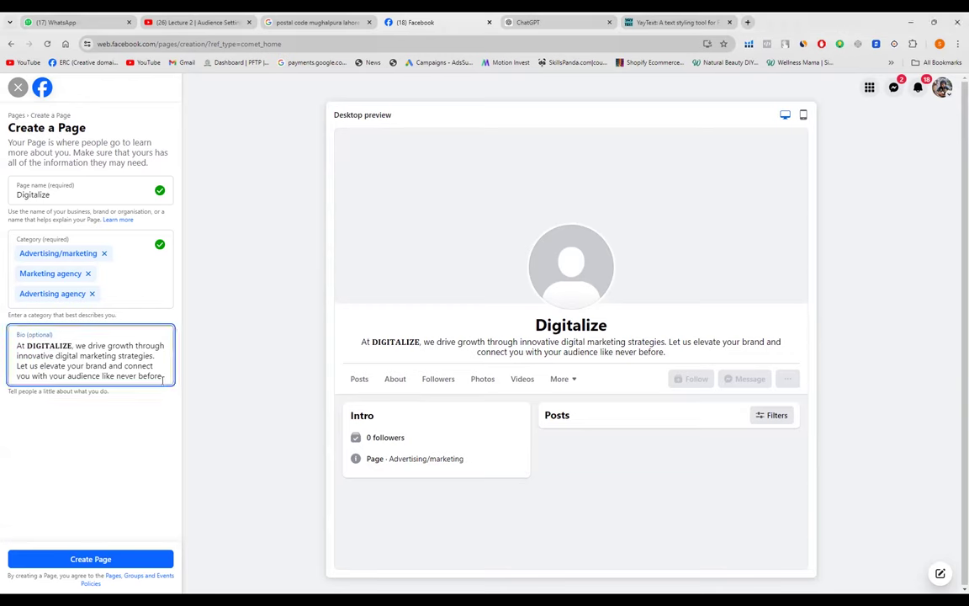
{"action": "left_click", "coordinate": [71, 345]}
- Append a 'Contact us:' line with the business phone number to the bio, then select it
{"action": "left_click", "coordinate": [166, 377]}
{"action": "type", "text": "Contact"}
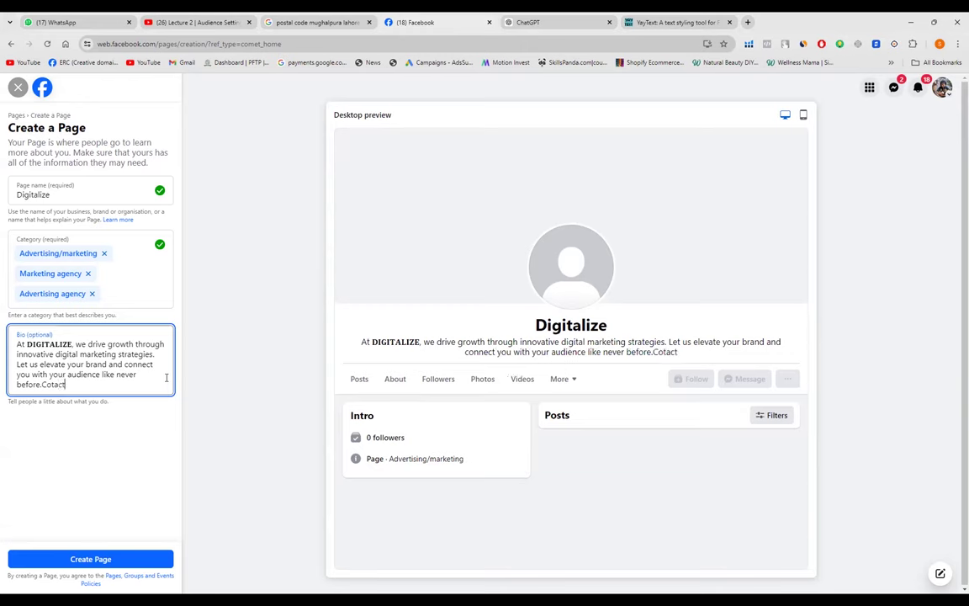
{"action": "type", "text": " us"}
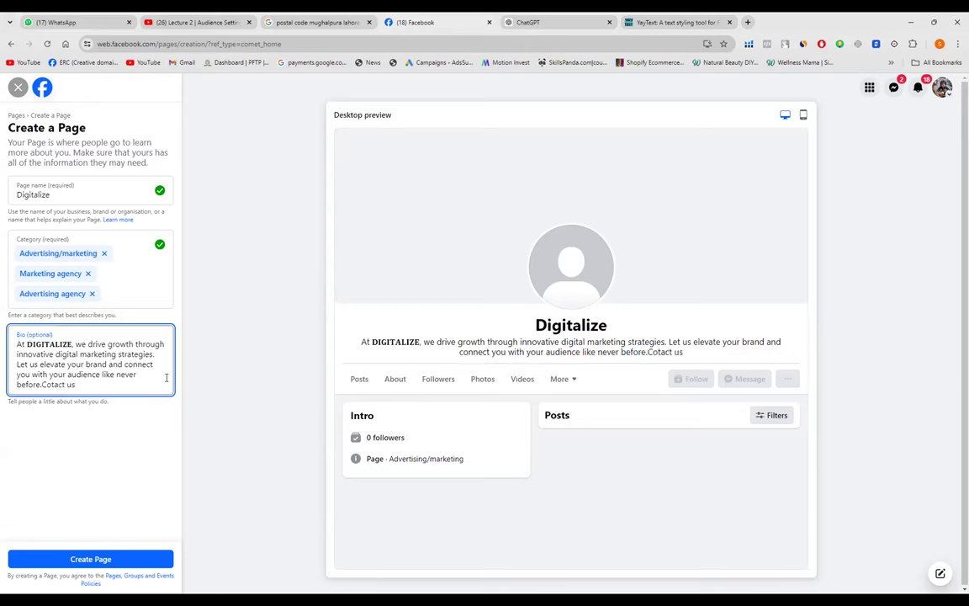
{"action": "type", "text": ":"}
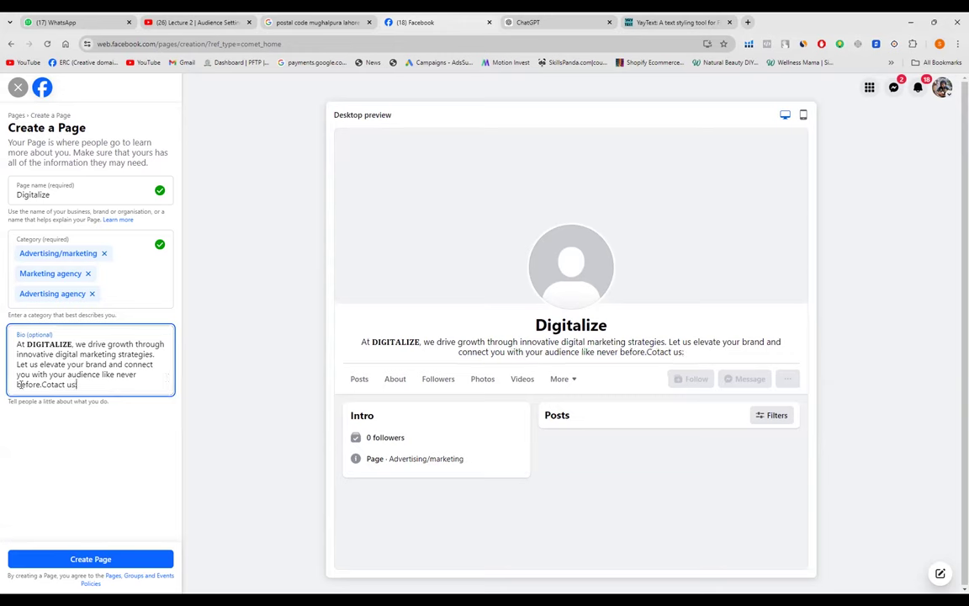
{"action": "key", "text": "BackSpace"}
{"action": "left_click", "coordinate": [41, 384]}
{"action": "type", "text": "us:"}
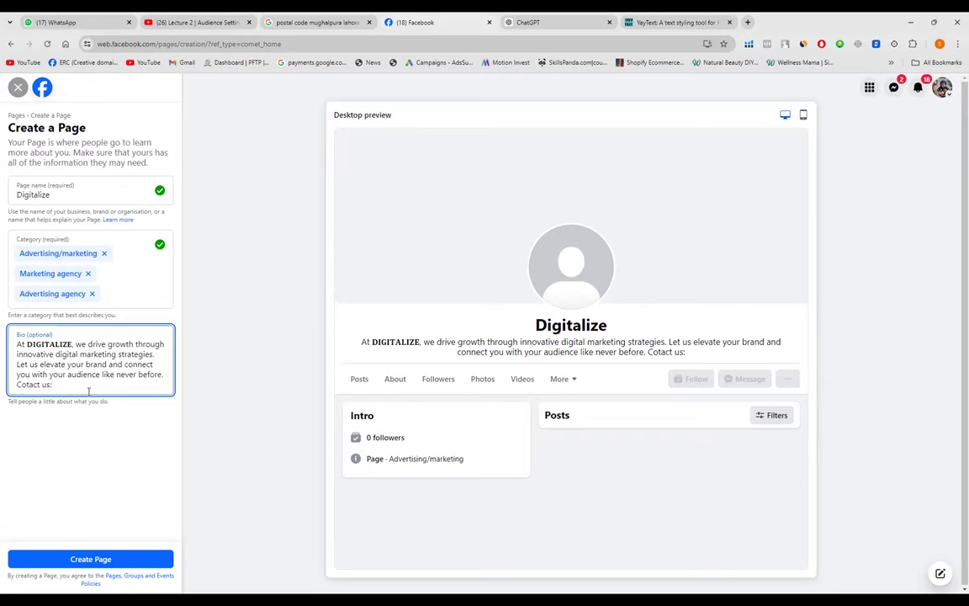
{"action": "type", "text": " +"}
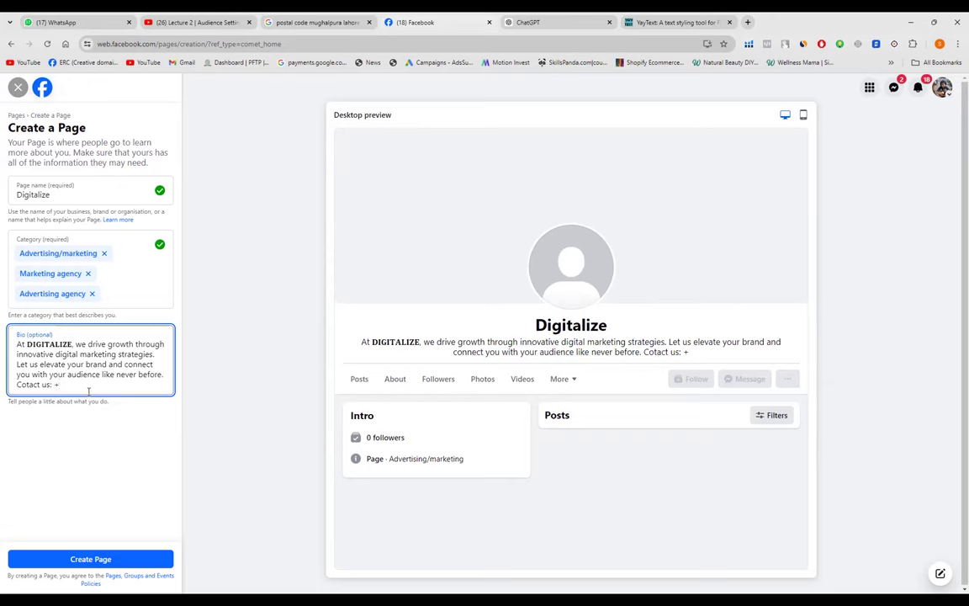
{"action": "type", "text": "9"}
{"action": "key", "text": "BackSpace"}
{"action": "key", "text": "BackSpace"}
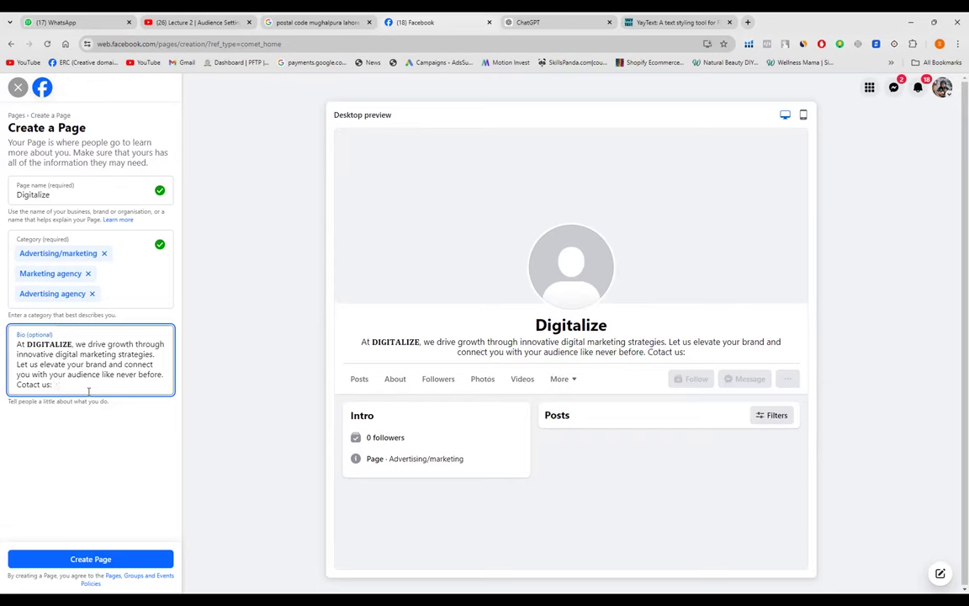
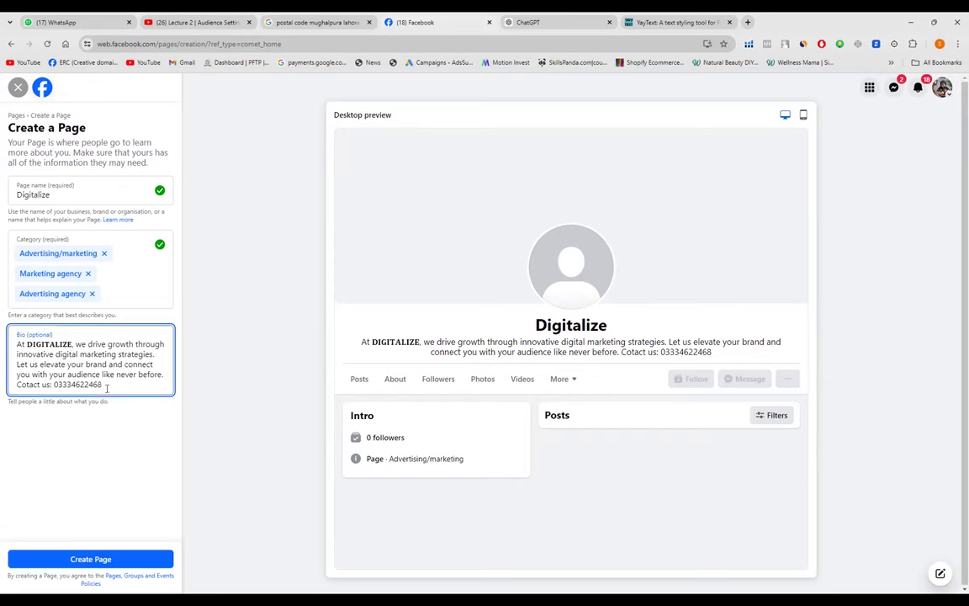
{"action": "left_click_drag", "start_coordinate": [102, 384], "coordinate": [16, 384]}
{"action": "key", "text": "ctrl+c"}
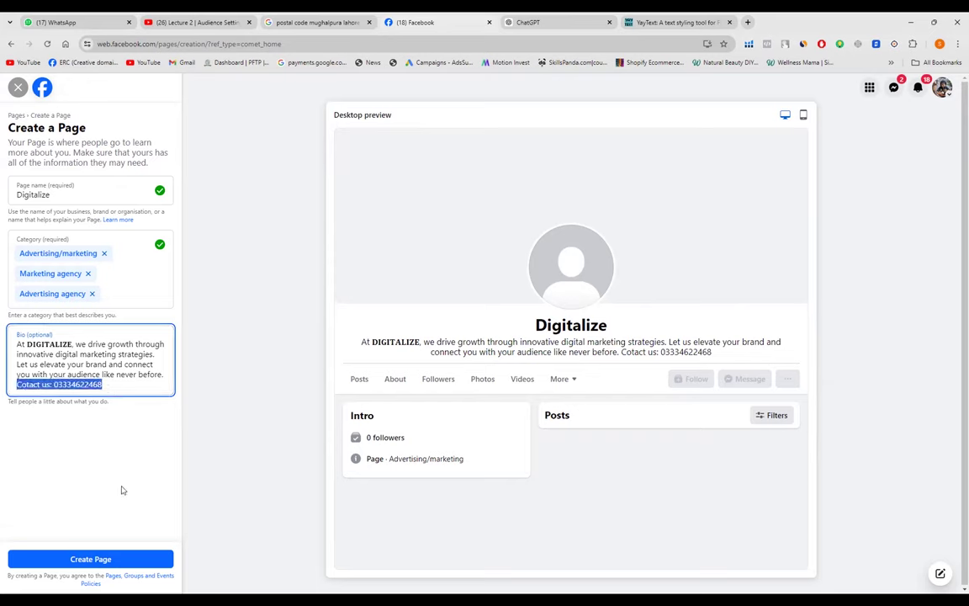
- Replace DIGITALIZE in YayText's Your Text with the contact line and copy its Bold (serif) version
{"action": "left_click", "coordinate": [669, 22]}
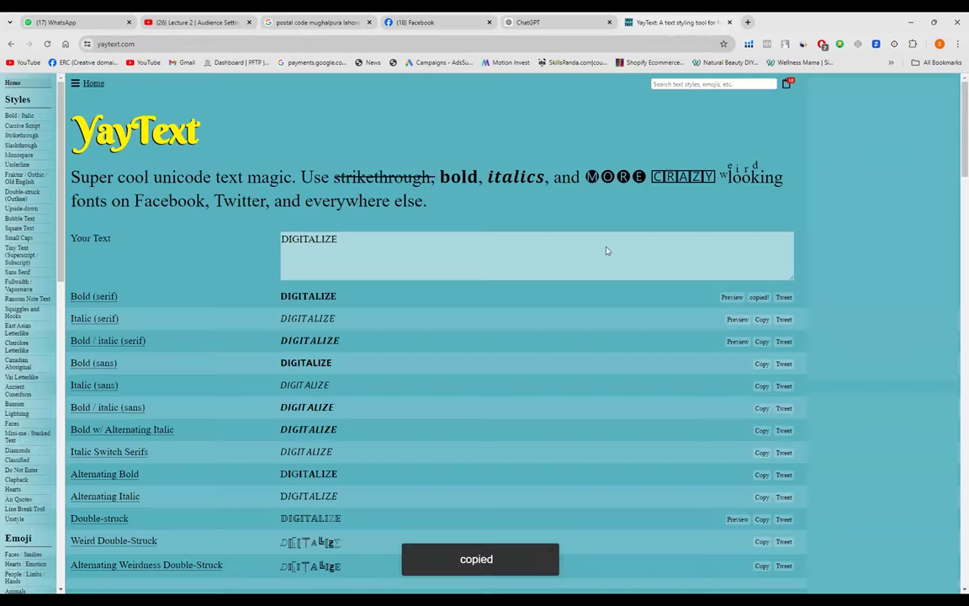
{"action": "left_click", "coordinate": [286, 248]}
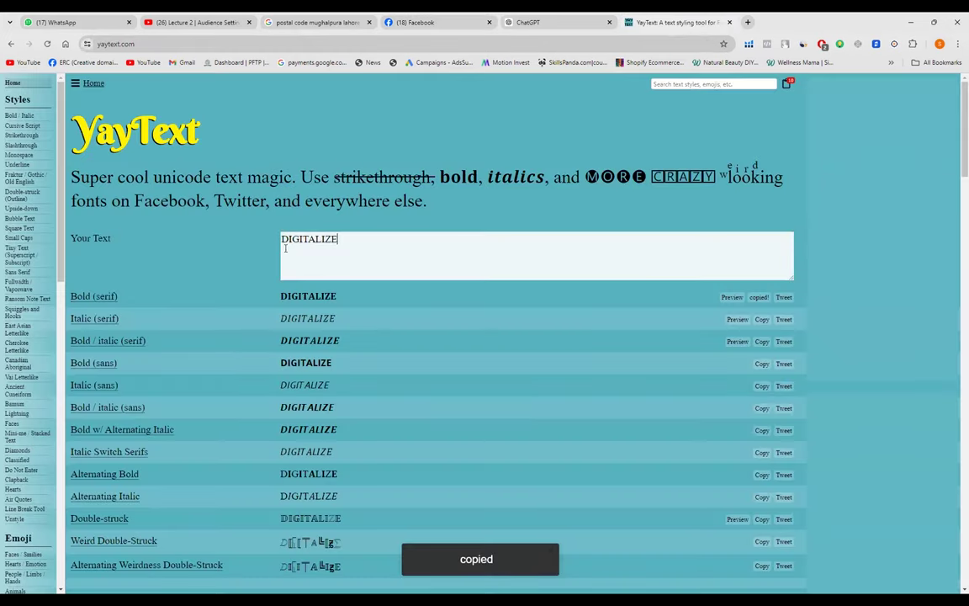
{"action": "key", "text": "ctrl+a"}
{"action": "key", "text": "ctrl+v"}
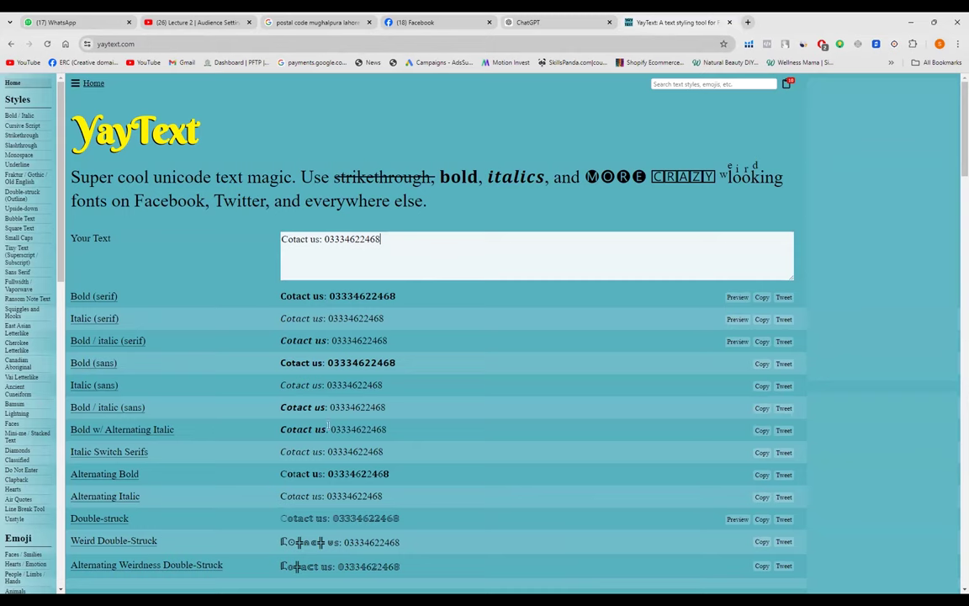
{"action": "key", "text": "ctrl+l"}
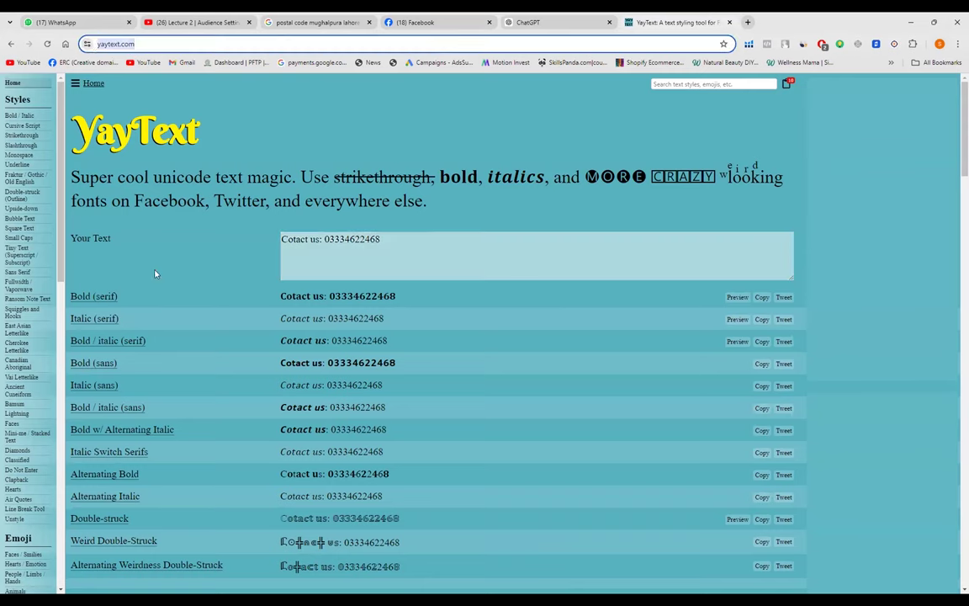
{"action": "left_click", "coordinate": [190, 255]}
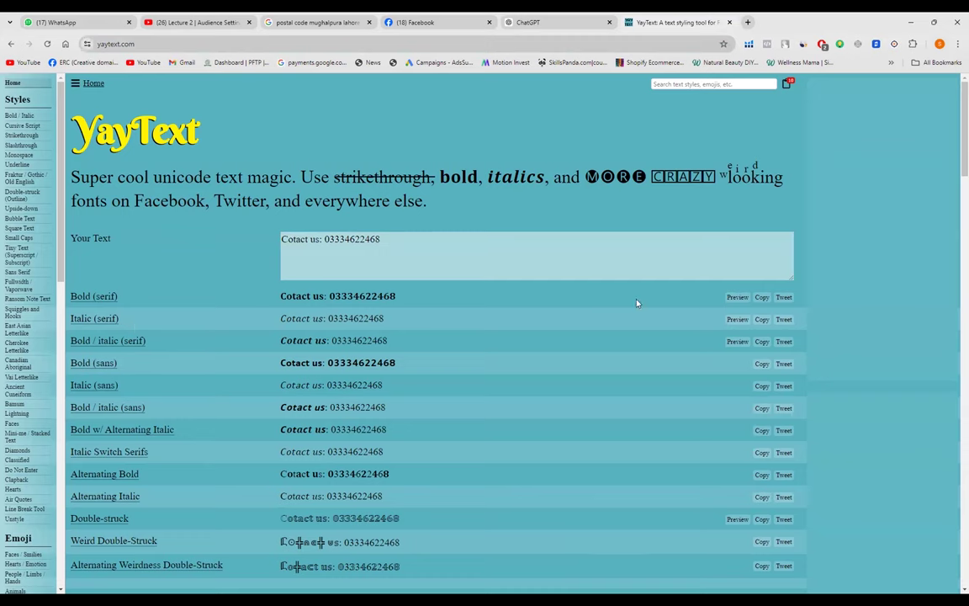
{"action": "left_click", "coordinate": [761, 297]}
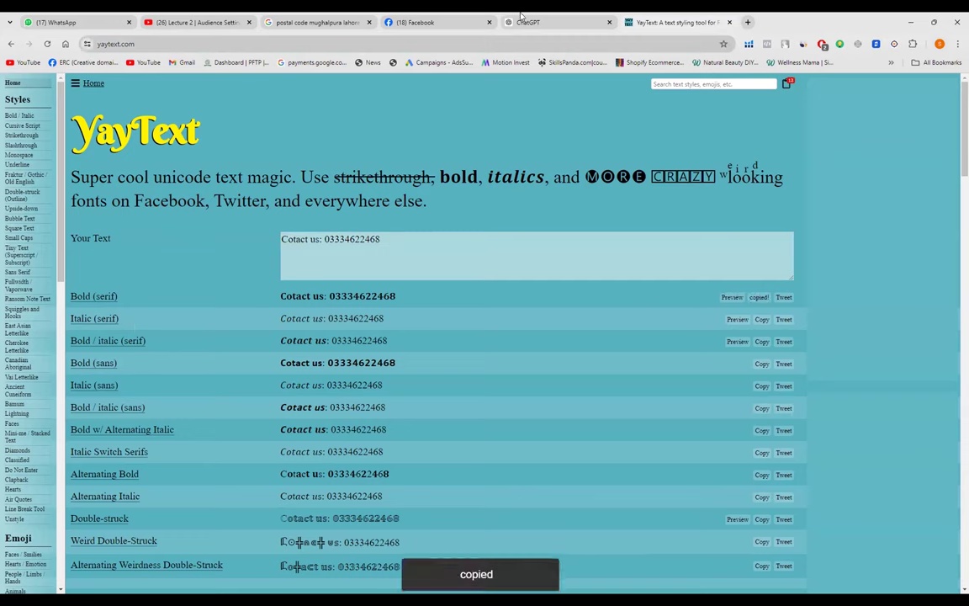
{"action": "left_click", "coordinate": [411, 21]}
- Replace the bio's plain contact line with the bold serif 'Contact us' line and phone number
{"action": "key", "text": "BackSpace"}
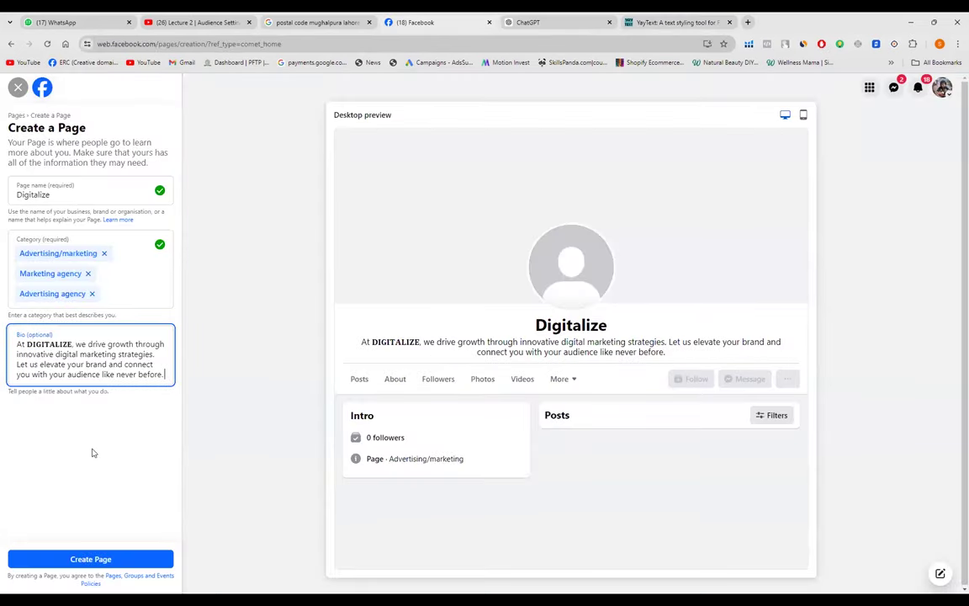
{"action": "key", "text": "Return"}
{"action": "key", "text": "ctrl+v"}
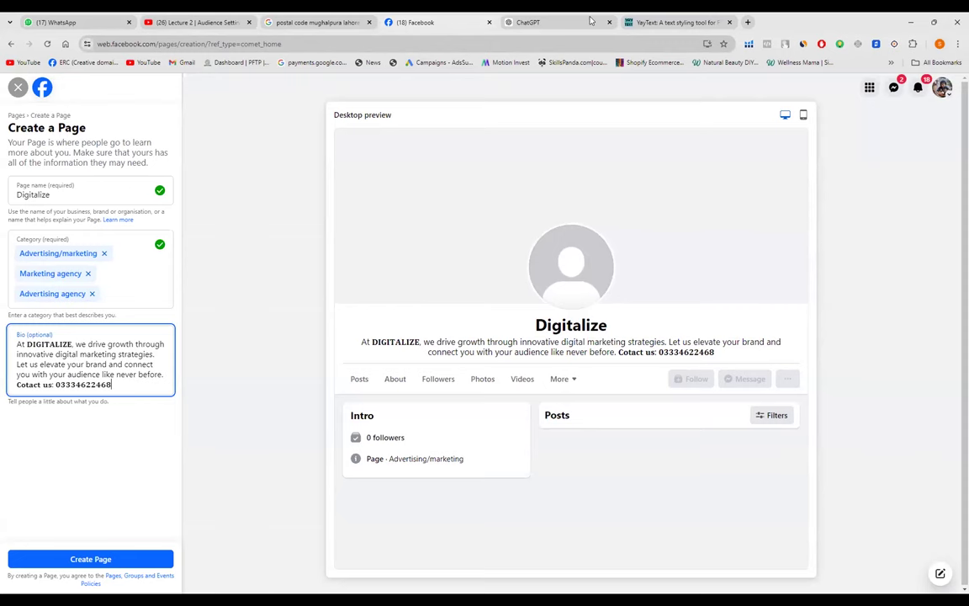
{"action": "left_click", "coordinate": [665, 23]}
{"action": "left_click", "coordinate": [386, 238]}
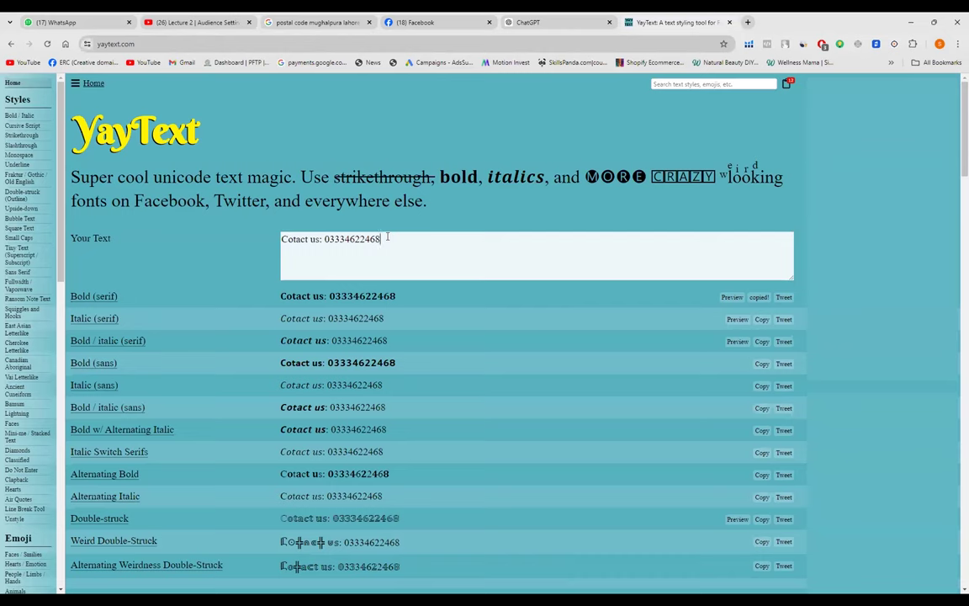
{"action": "type", "text": "!"}
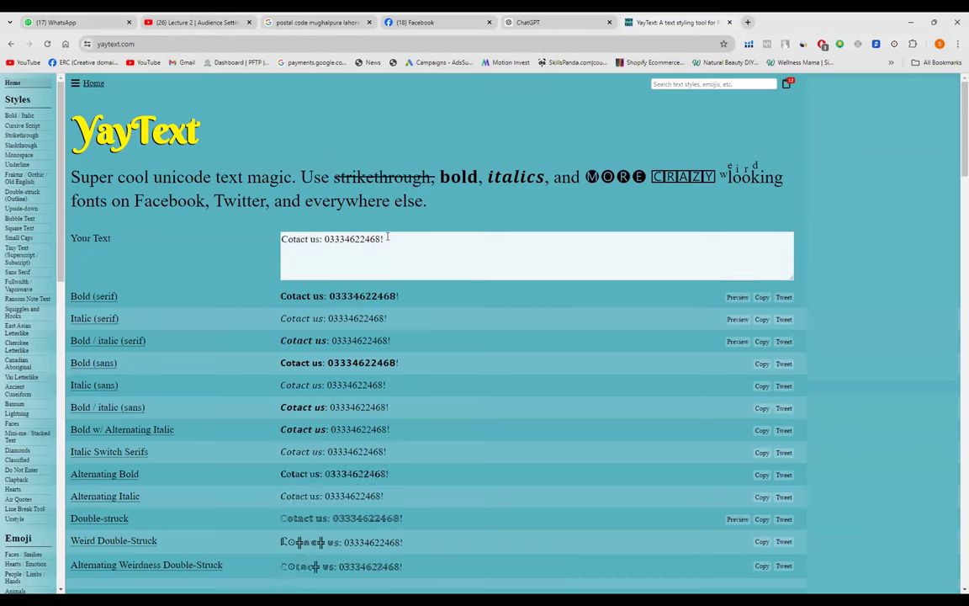
{"action": "left_click", "coordinate": [761, 297]}
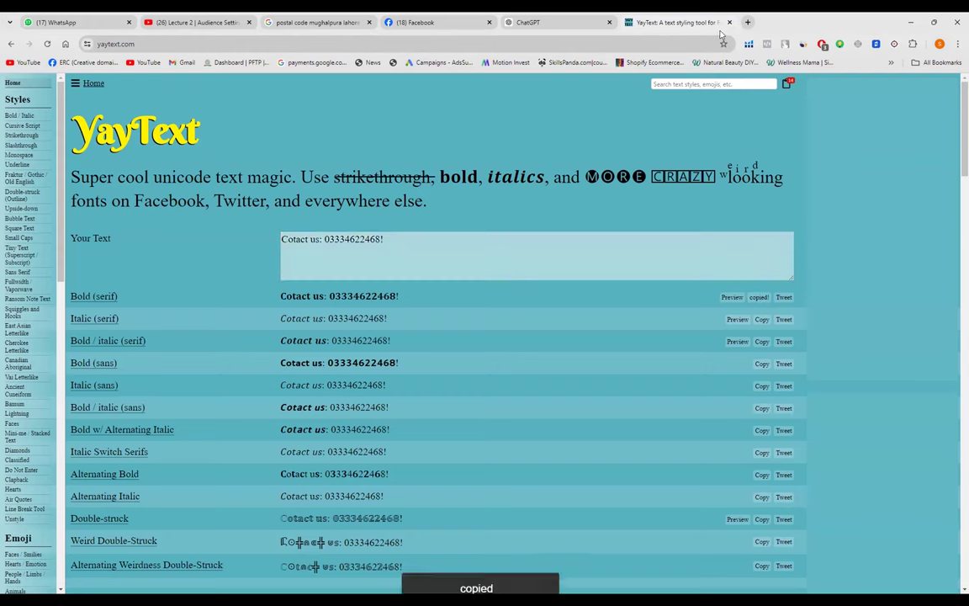
{"action": "left_click", "coordinate": [421, 23]}
{"action": "left_click_drag", "start_coordinate": [123, 383], "coordinate": [10, 399]}
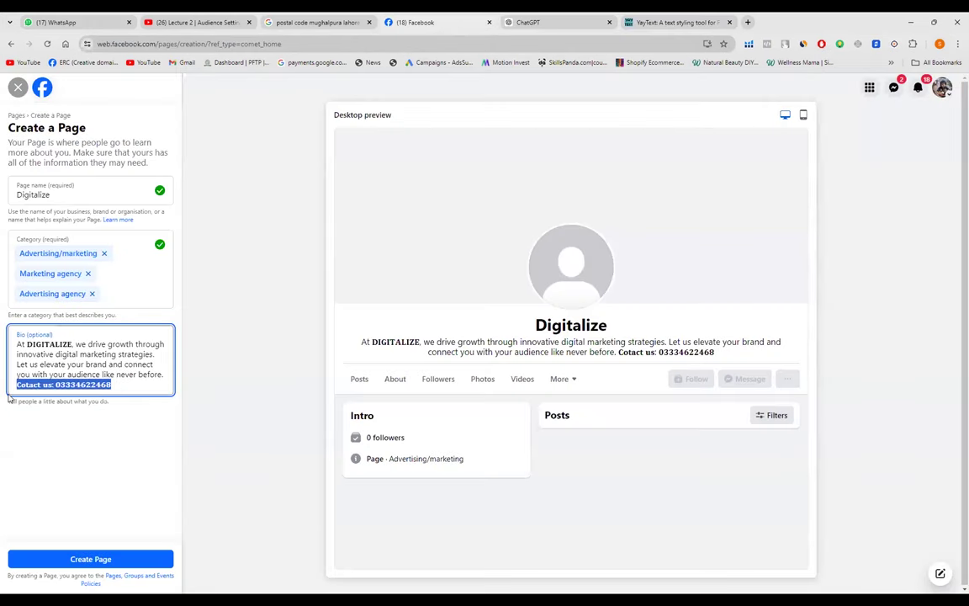
{"action": "key", "text": "ctrl+v"}
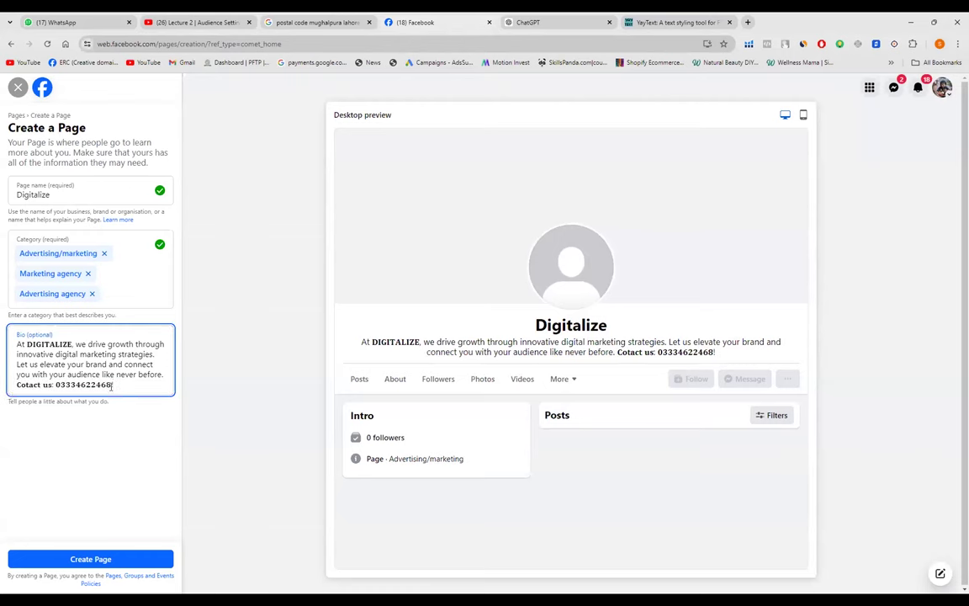
{"action": "key", "text": "BackSpace"}
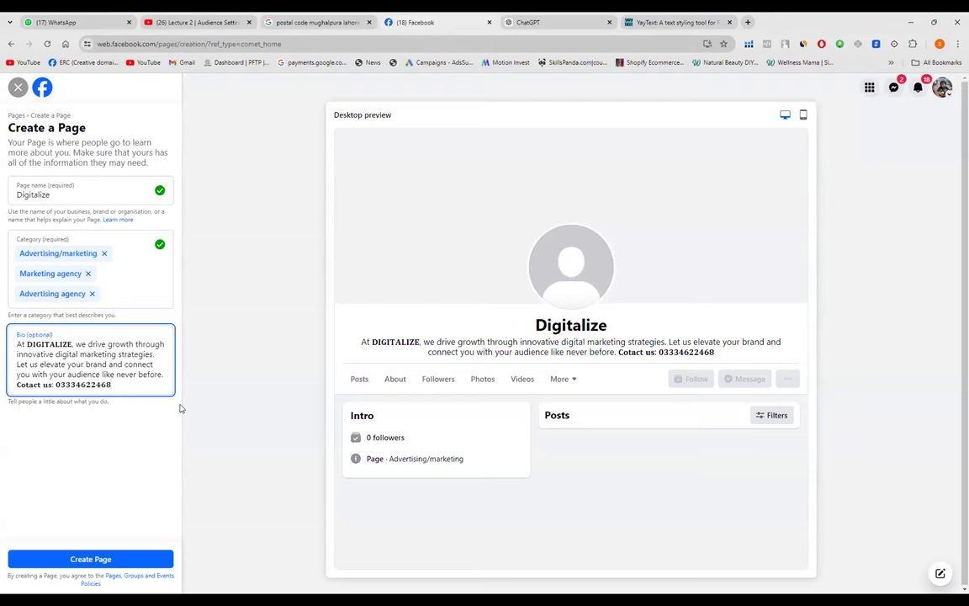
- Submit the form to create the Digitalize Page
{"action": "left_click", "coordinate": [71, 561]}
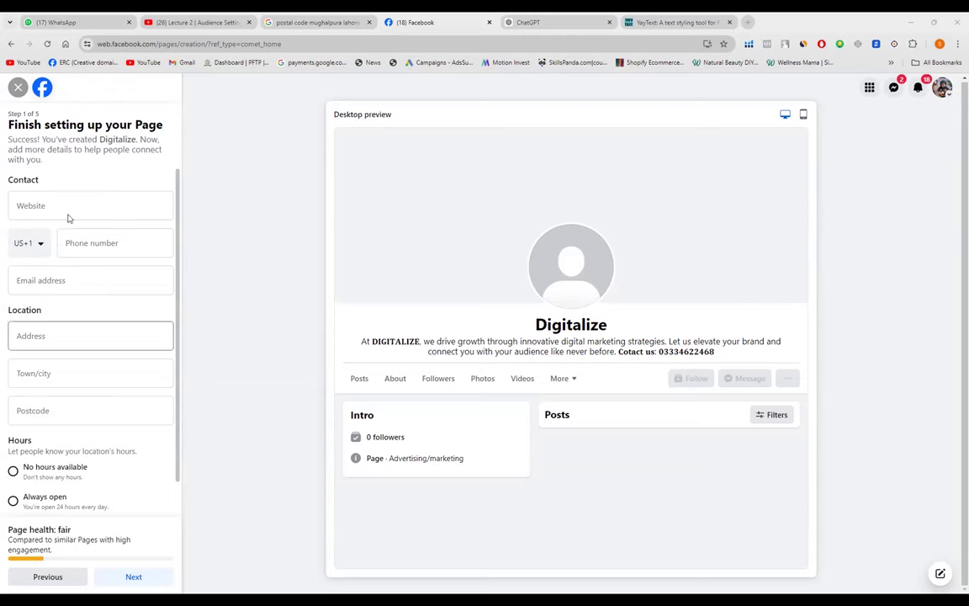
- Select the phone number digits in YayText to reuse for the Page's contact number
{"action": "left_click", "coordinate": [93, 242]}
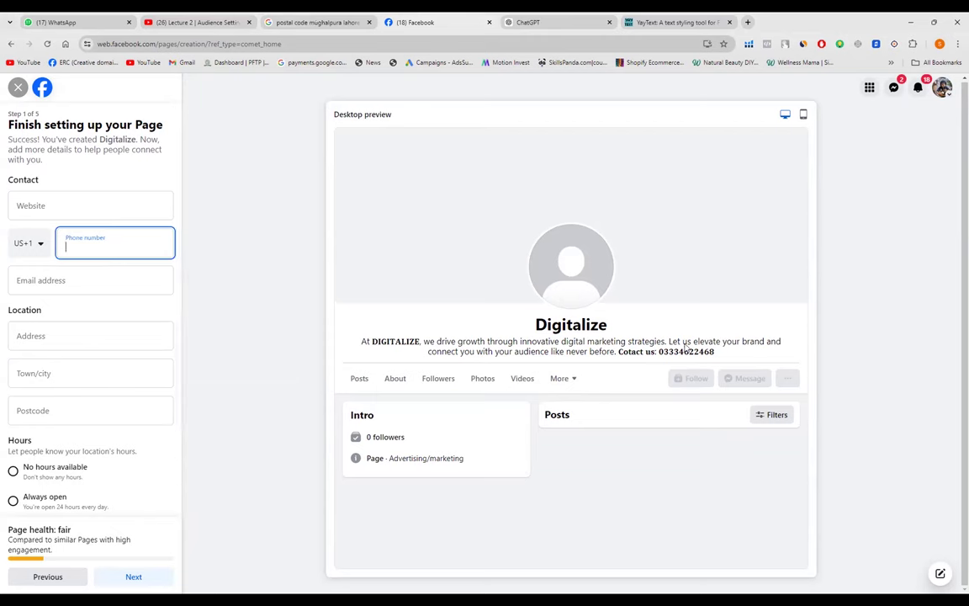
{"action": "left_click", "coordinate": [644, 321]}
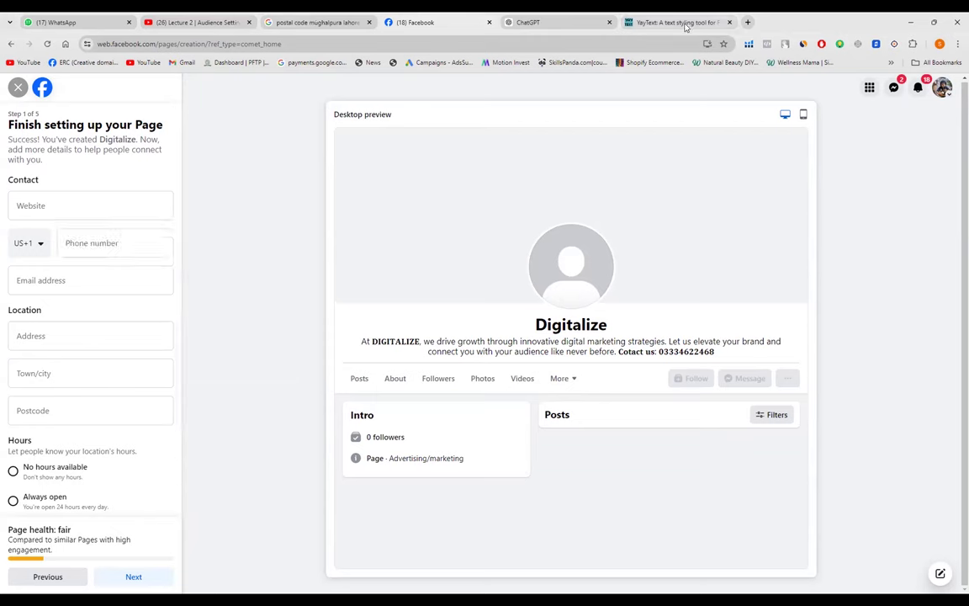
{"action": "left_click", "coordinate": [684, 24]}
{"action": "left_click", "coordinate": [426, 238]}
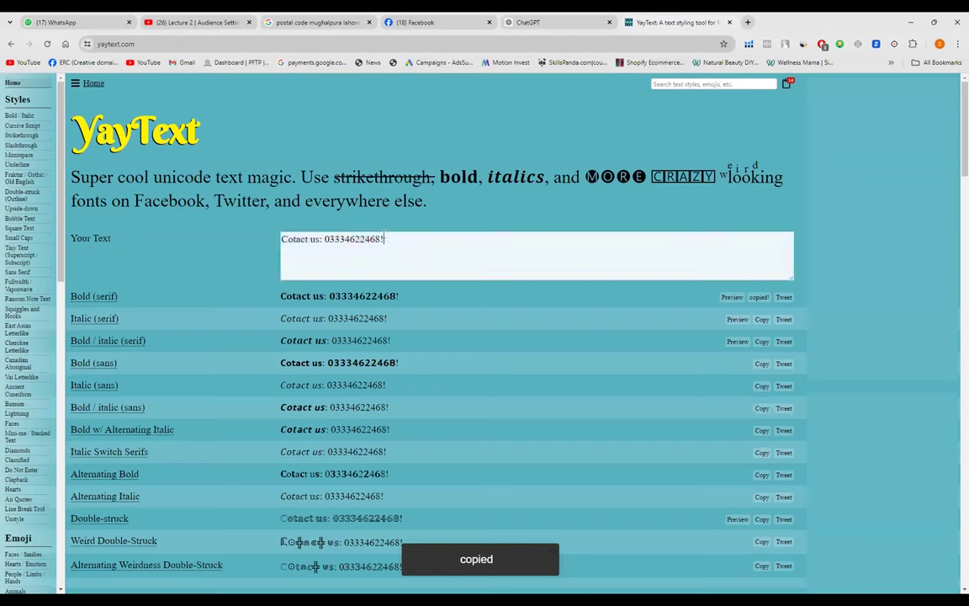
{"action": "left_click_drag", "start_coordinate": [381, 239], "coordinate": [328, 246]}
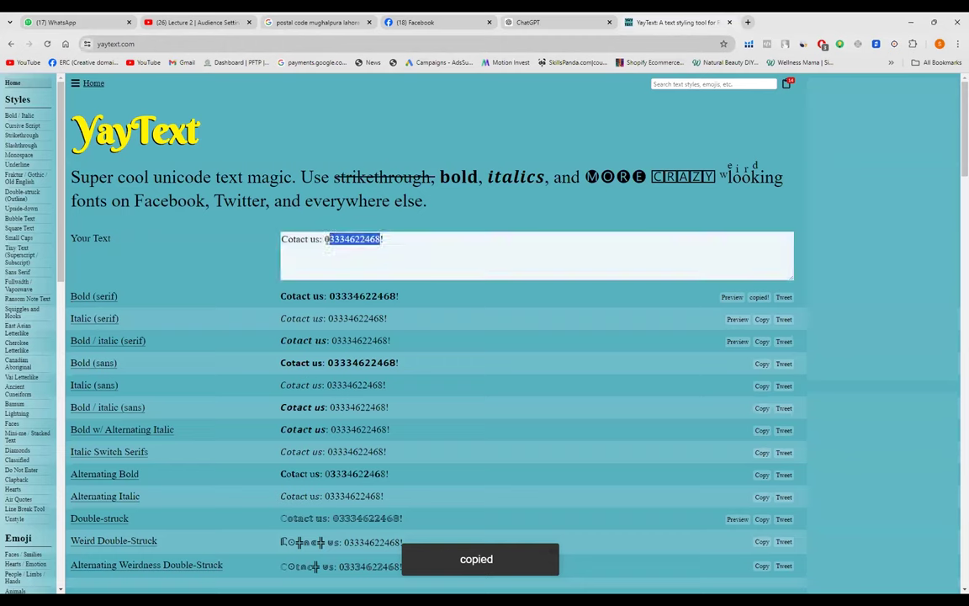
{"action": "left_click", "coordinate": [426, 24]}
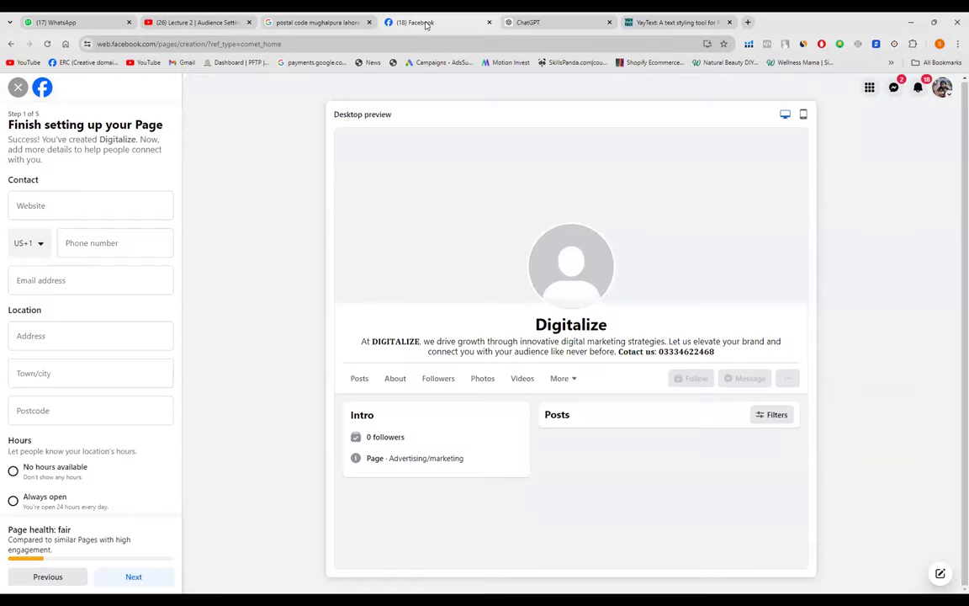
- Open the phone country-code list and scroll through it looking for Pakistan (+92)
{"action": "left_click", "coordinate": [77, 248]}
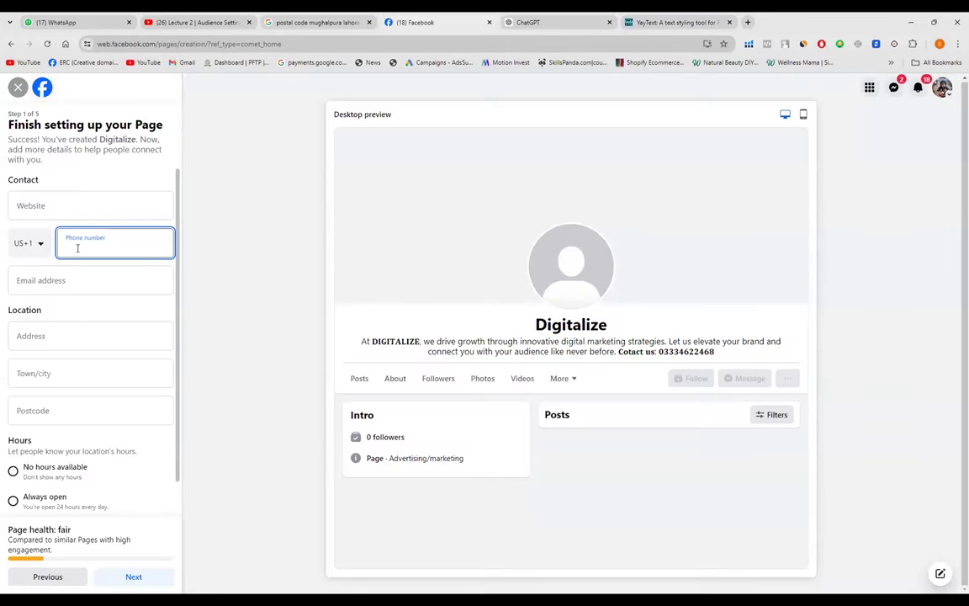
{"action": "left_click", "coordinate": [39, 244]}
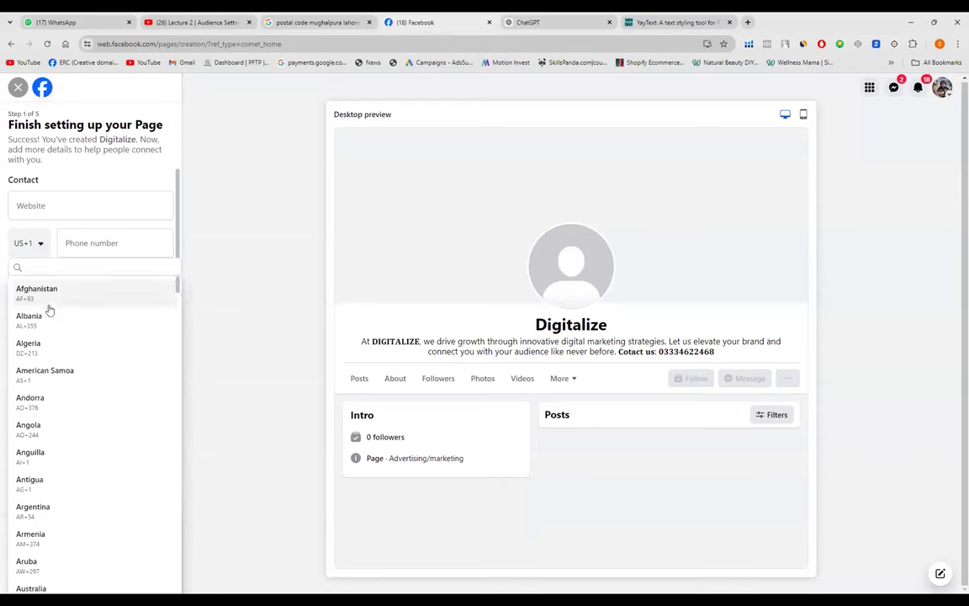
{"action": "scroll", "coordinate": [48, 310], "scroll_direction": "down", "scroll_amount": 10}
{"action": "scroll", "coordinate": [49, 310], "scroll_direction": "down", "scroll_amount": 15}
{"action": "scroll", "coordinate": [49, 311], "scroll_direction": "down", "scroll_amount": 15}
{"action": "scroll", "coordinate": [48, 311], "scroll_direction": "down", "scroll_amount": 15}
{"action": "scroll", "coordinate": [49, 310], "scroll_direction": "down", "scroll_amount": 15}
{"action": "scroll", "coordinate": [49, 310], "scroll_direction": "down", "scroll_amount": 15}
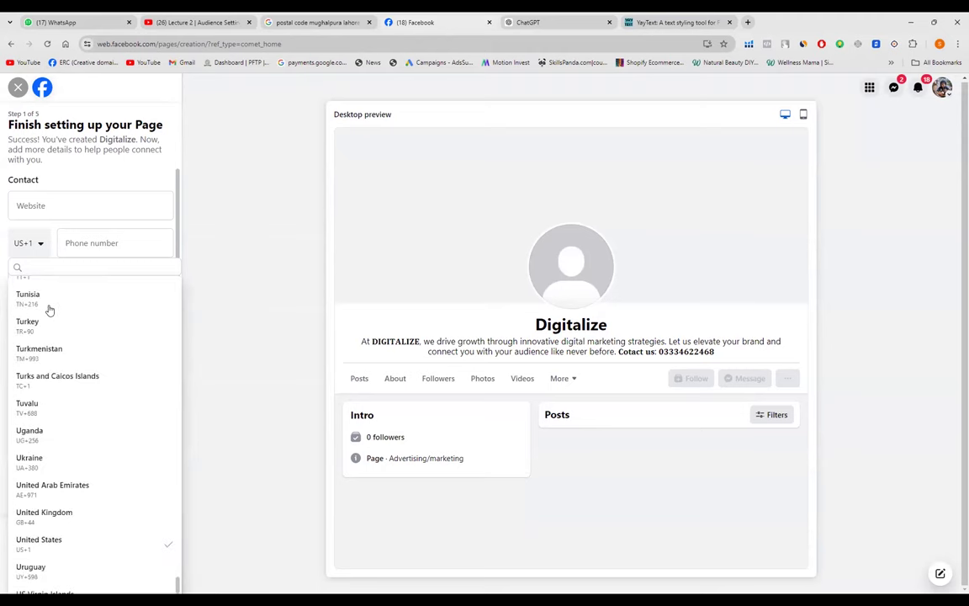
{"action": "scroll", "coordinate": [48, 310], "scroll_direction": "down", "scroll_amount": 3}
{"action": "scroll", "coordinate": [48, 310], "scroll_direction": "down", "scroll_amount": 1}
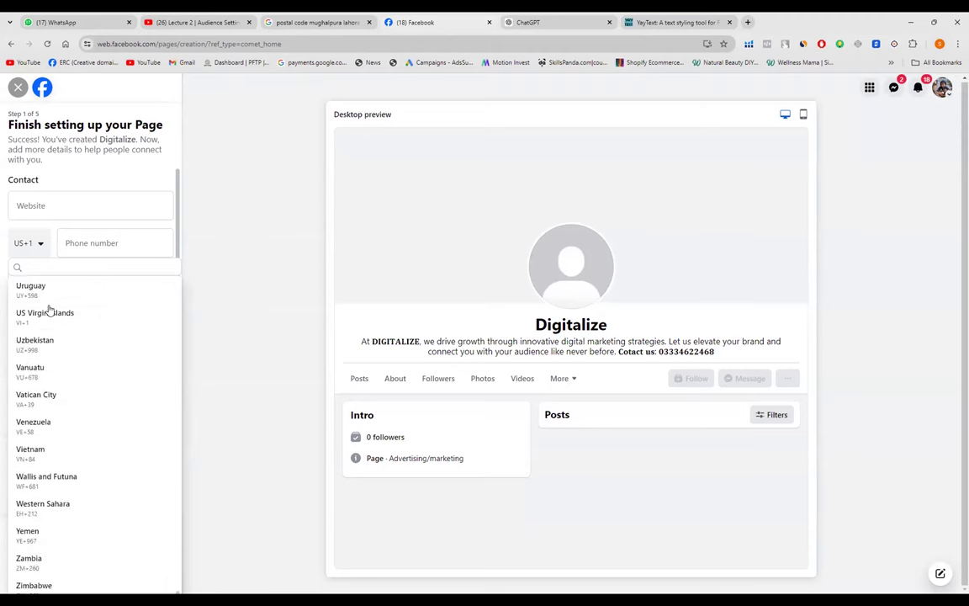
{"action": "scroll", "coordinate": [49, 310], "scroll_direction": "up", "scroll_amount": 4}
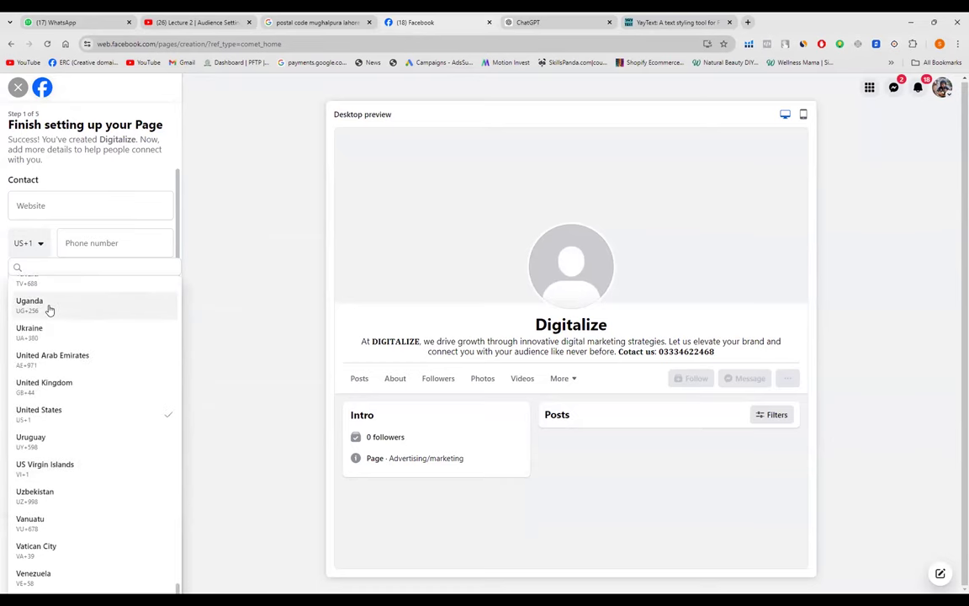
{"action": "scroll", "coordinate": [49, 311], "scroll_direction": "up", "scroll_amount": 5}
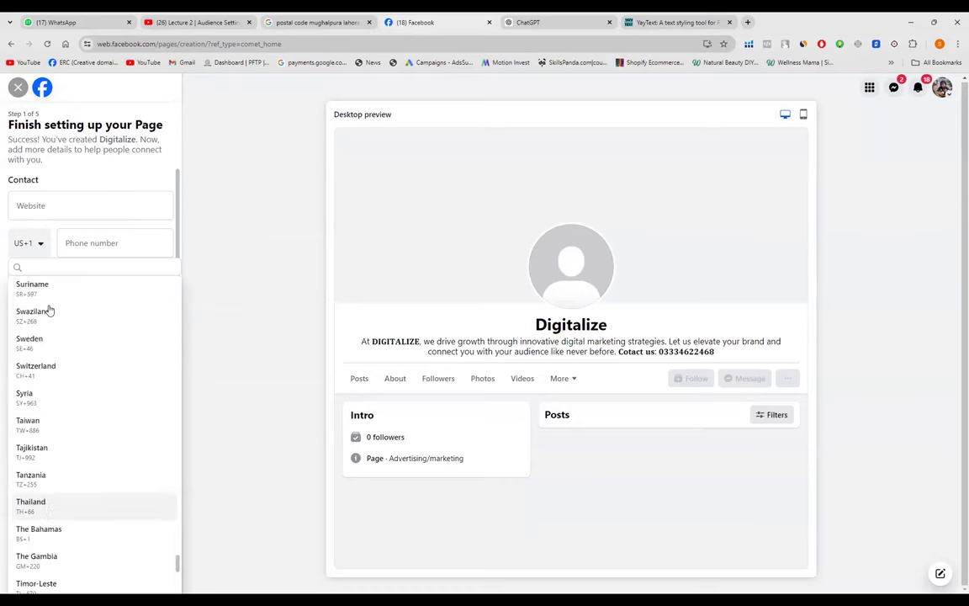
{"action": "scroll", "coordinate": [48, 311], "scroll_direction": "up", "scroll_amount": 6}
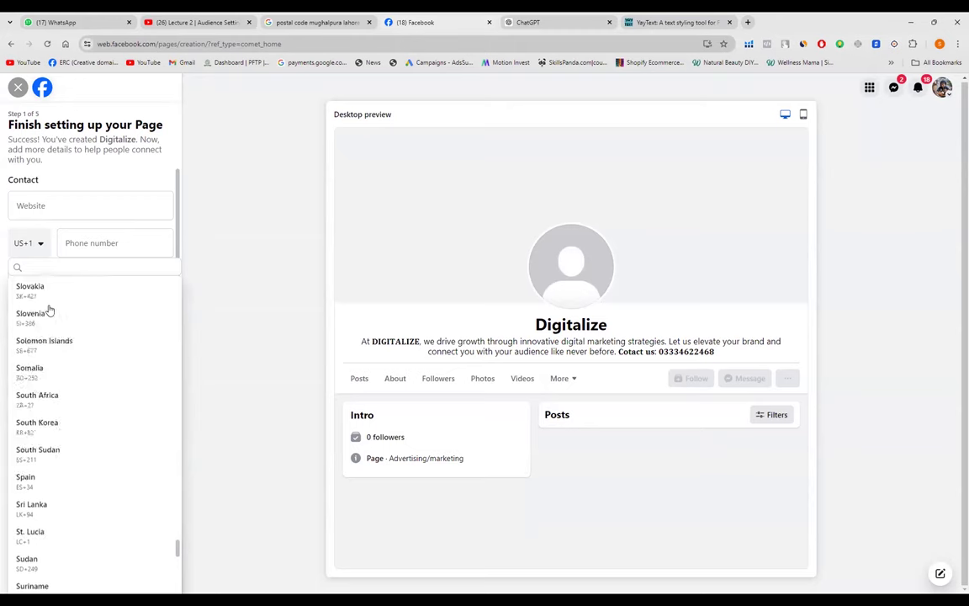
{"action": "scroll", "coordinate": [49, 310], "scroll_direction": "up", "scroll_amount": 4}
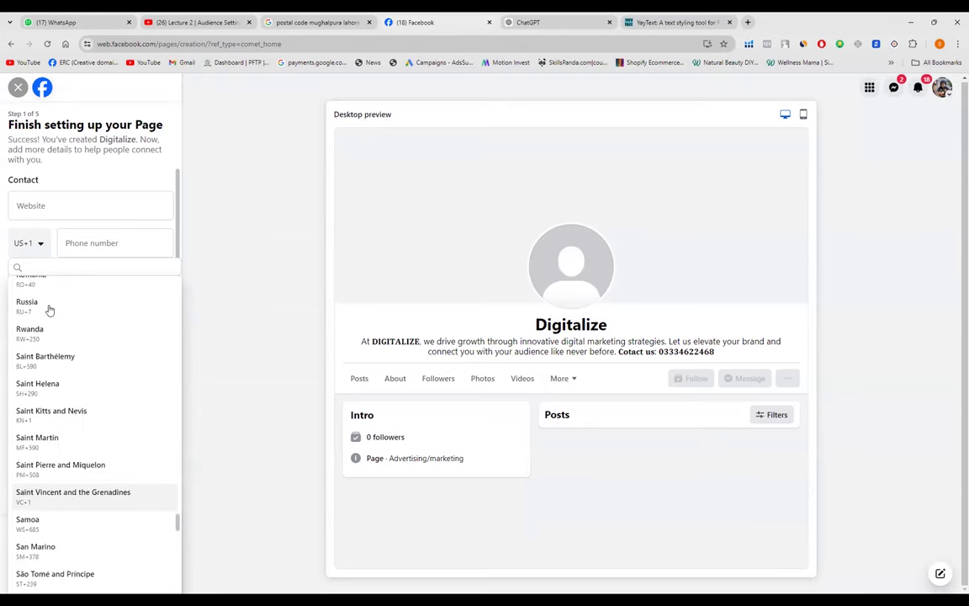
{"action": "scroll", "coordinate": [49, 311], "scroll_direction": "up", "scroll_amount": 3}
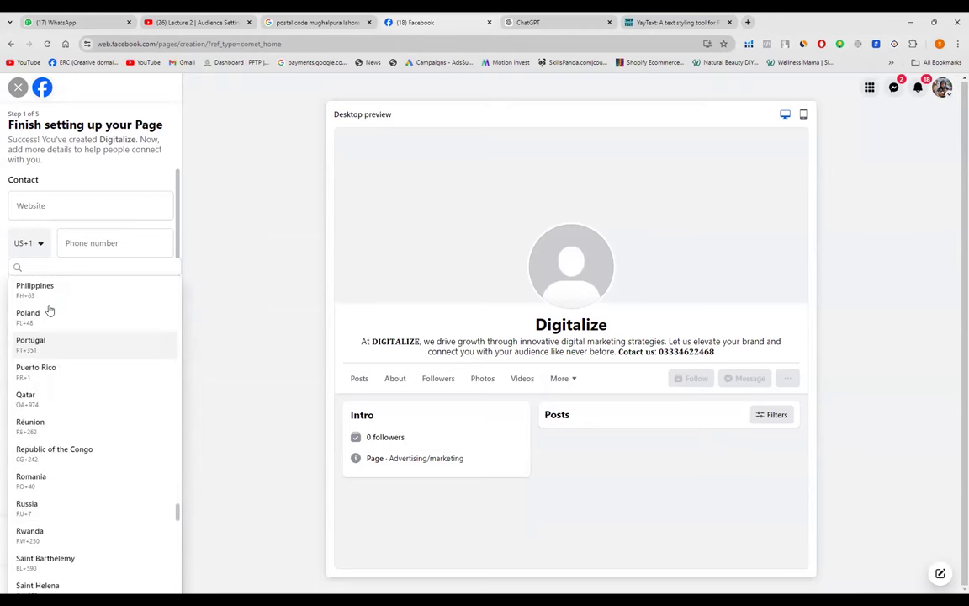
{"action": "scroll", "coordinate": [49, 310], "scroll_direction": "up", "scroll_amount": 4}
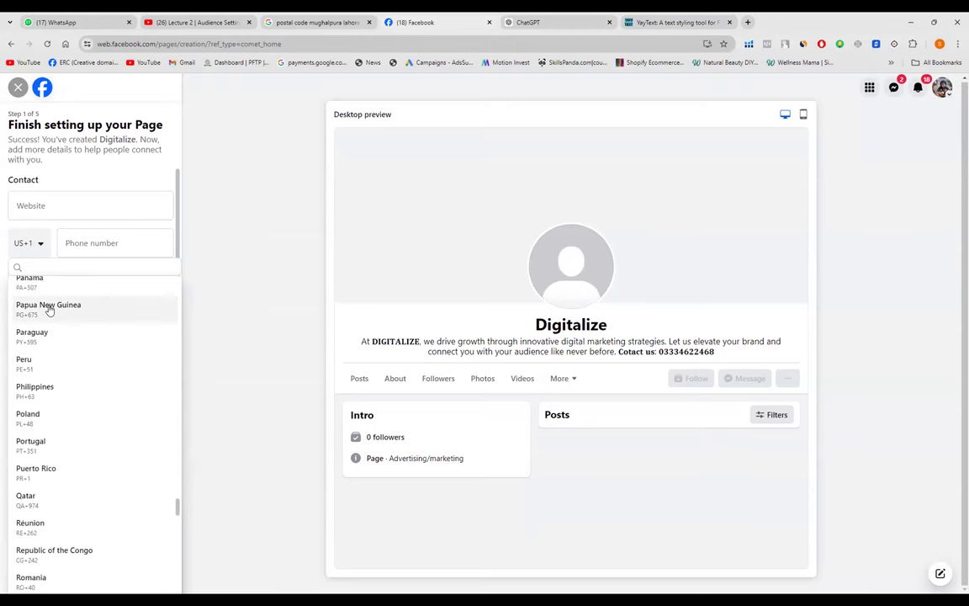
- Choose the Pakistan (+92) country code and paste the Page's contact phone number
{"action": "left_click", "coordinate": [48, 309]}
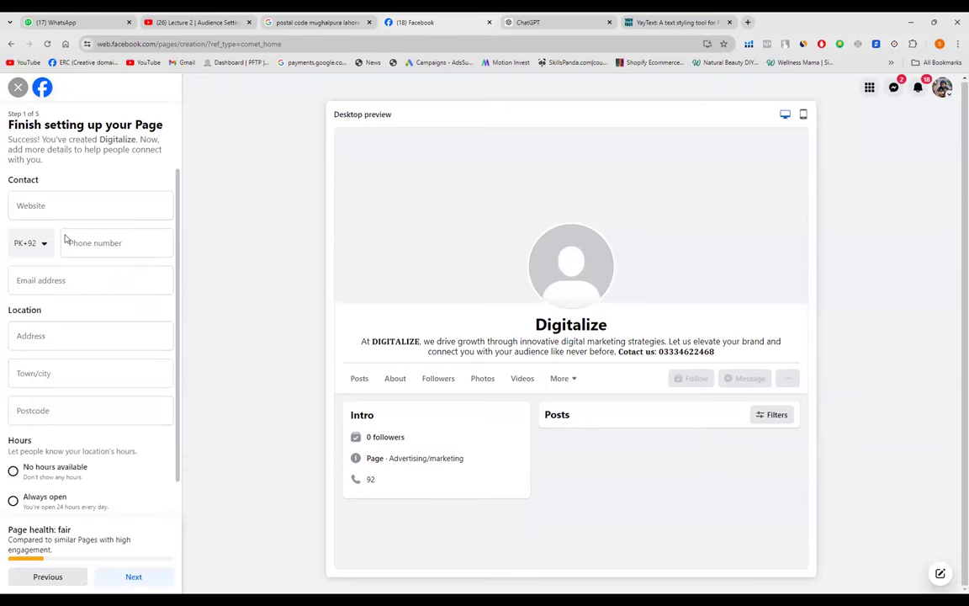
{"action": "left_click", "coordinate": [76, 241]}
{"action": "key", "text": "ctrl+v"}
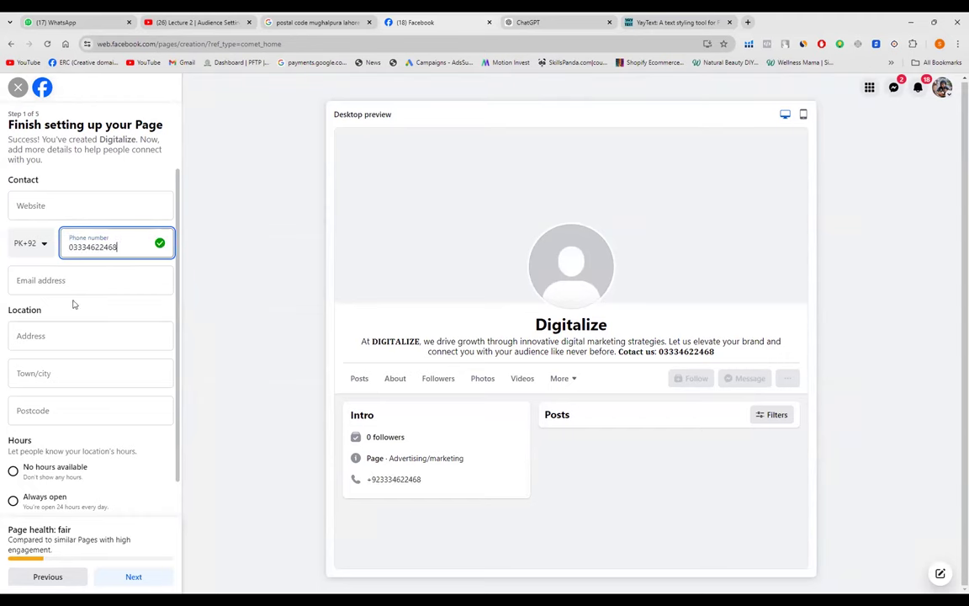
- Enter the Page's Gmail contact address, correcting a typo along the way
{"action": "left_click", "coordinate": [71, 283]}
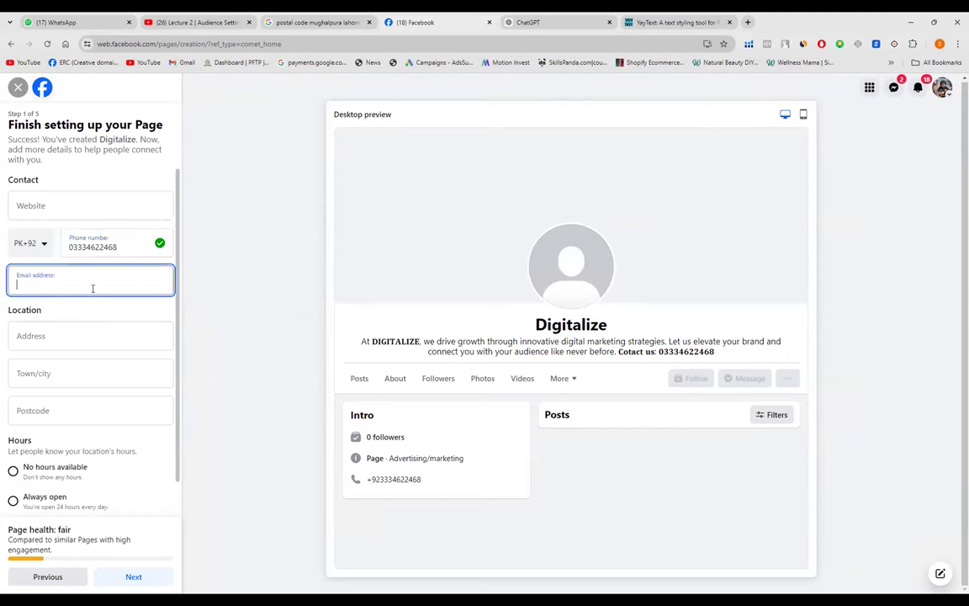
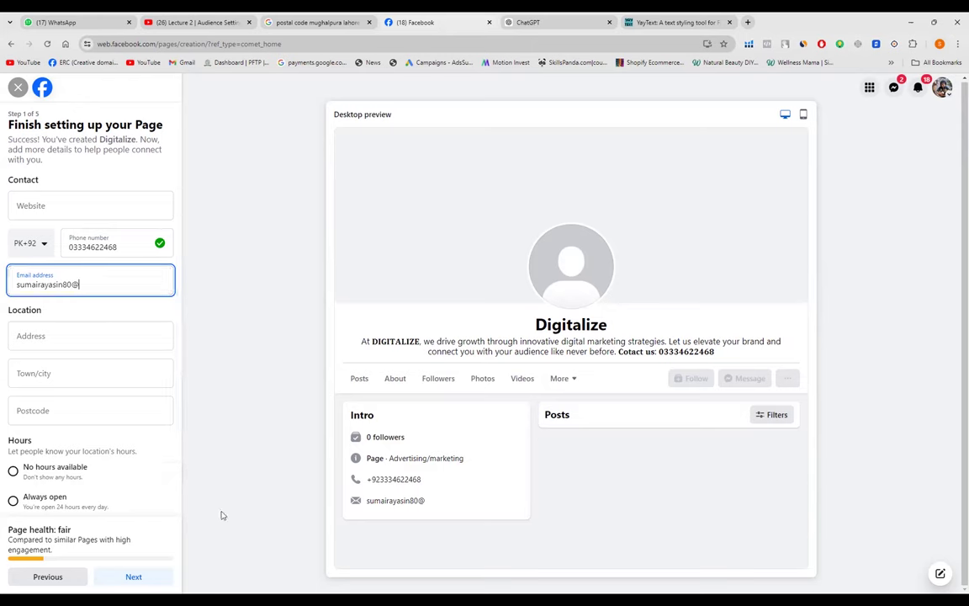
{"action": "left_click", "coordinate": [130, 269]}
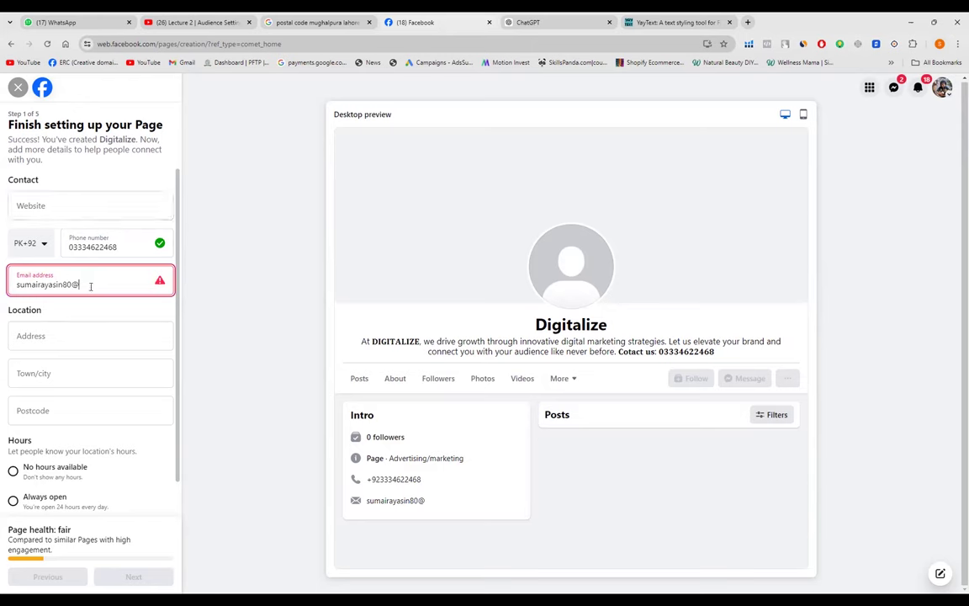
{"action": "type", "text": "gmail.com"}
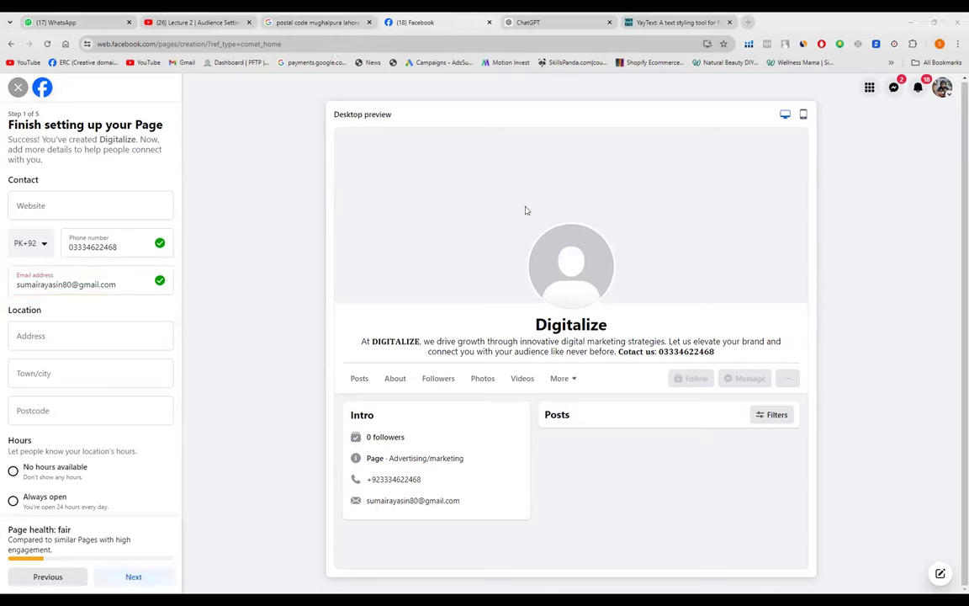
- Accept the suggested street address, set town to Lahore, Pakistan, and confirm postcode 54810
{"action": "left_click", "coordinate": [63, 336]}
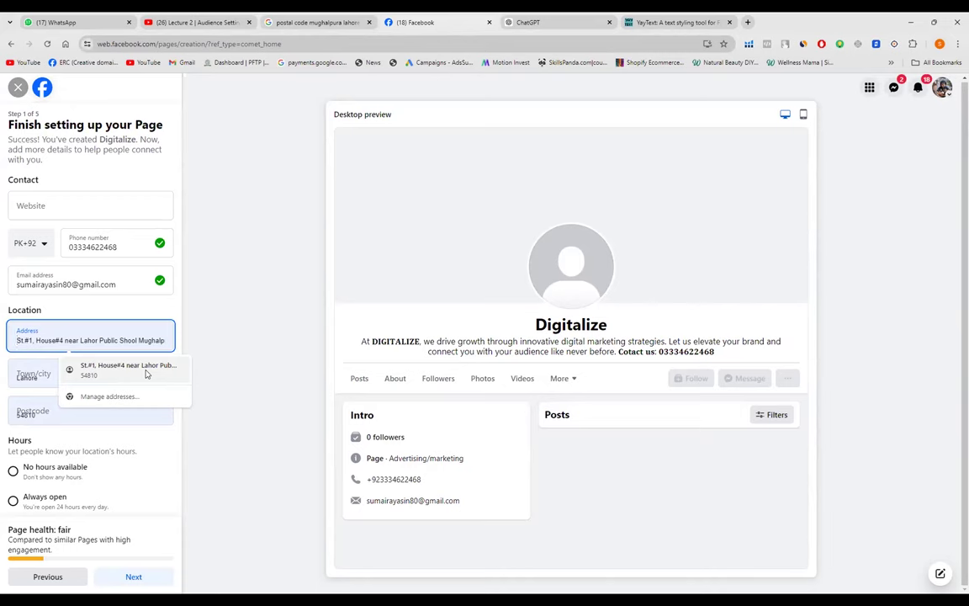
{"action": "left_click", "coordinate": [127, 378]}
{"action": "left_click", "coordinate": [63, 378]}
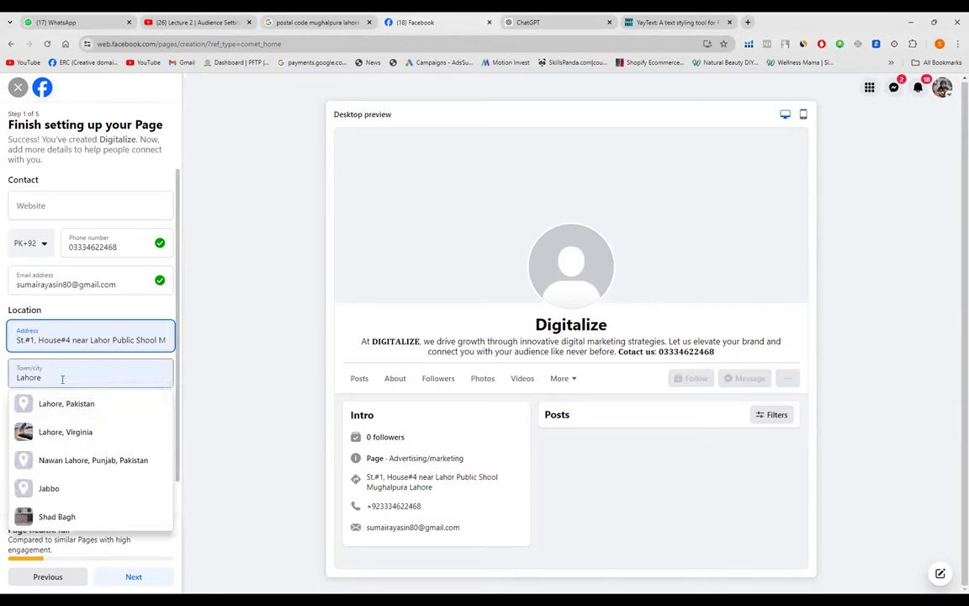
{"action": "left_click", "coordinate": [68, 402]}
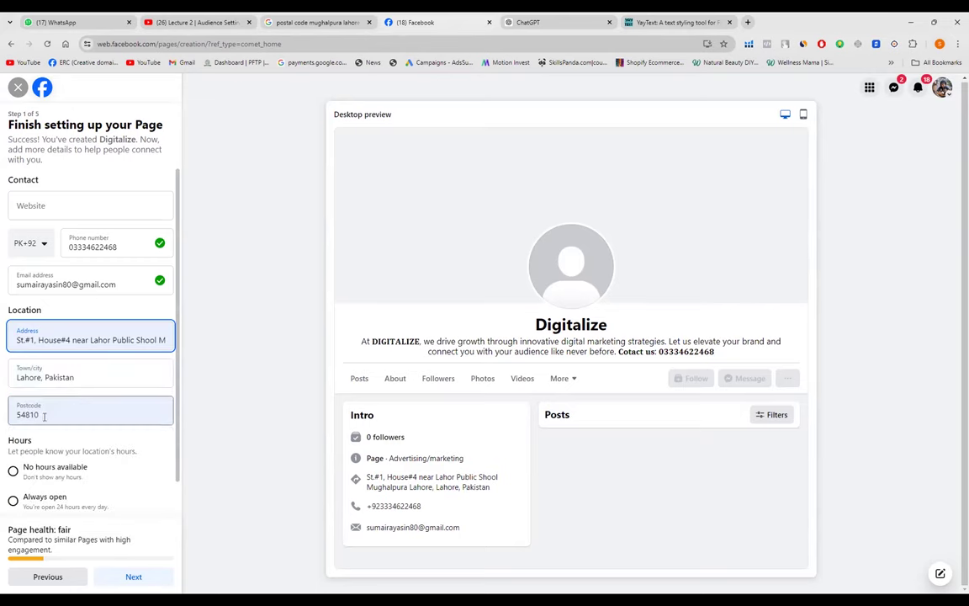
{"action": "left_click", "coordinate": [92, 377]}
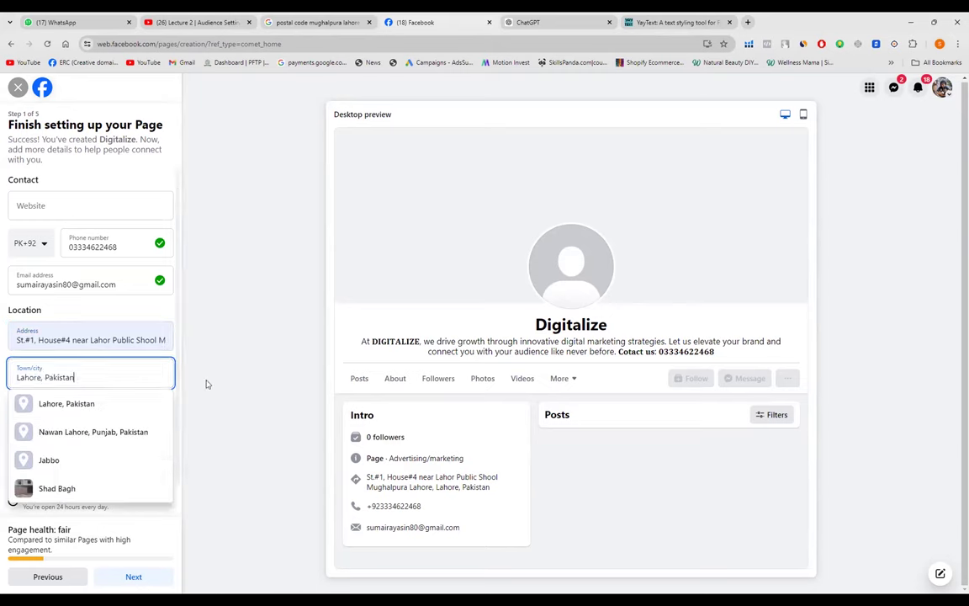
{"action": "left_click", "coordinate": [74, 413]}
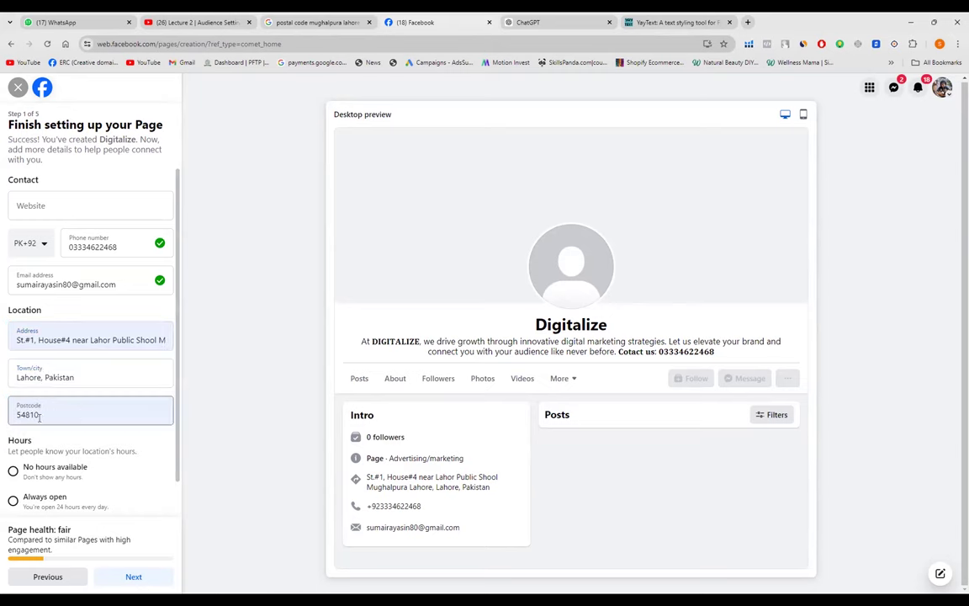
{"action": "scroll", "coordinate": [48, 413], "scroll_direction": "down", "scroll_amount": 1}
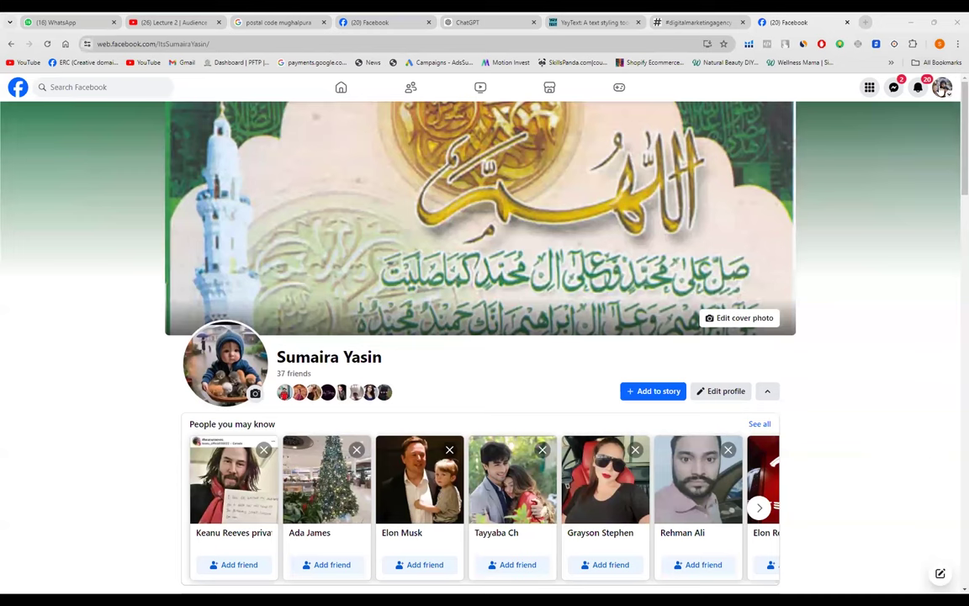
- Switch to acting as the AdsSupplier Page, then back to the personal profile
{"action": "left_click", "coordinate": [942, 88]}
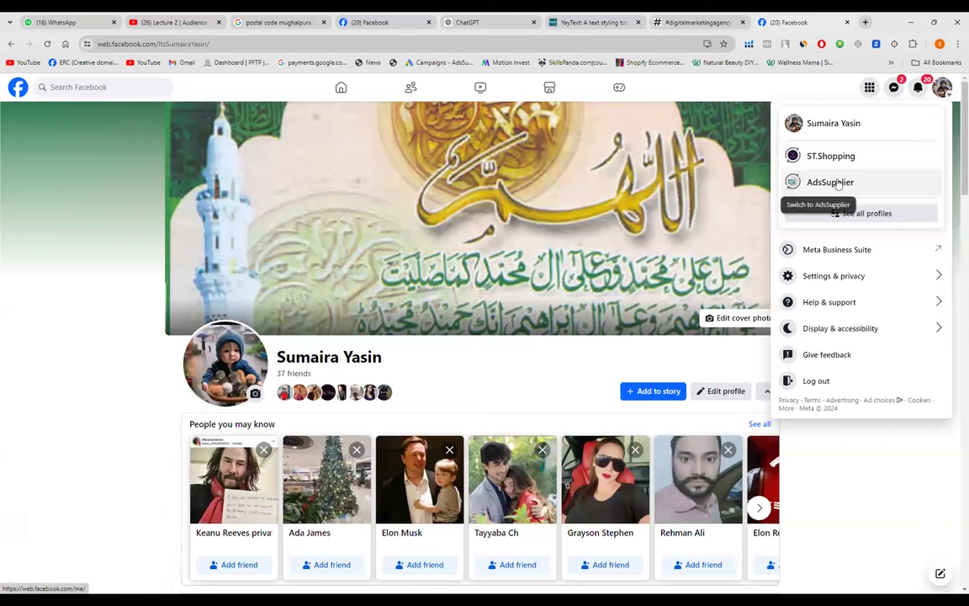
{"action": "left_click", "coordinate": [784, 266]}
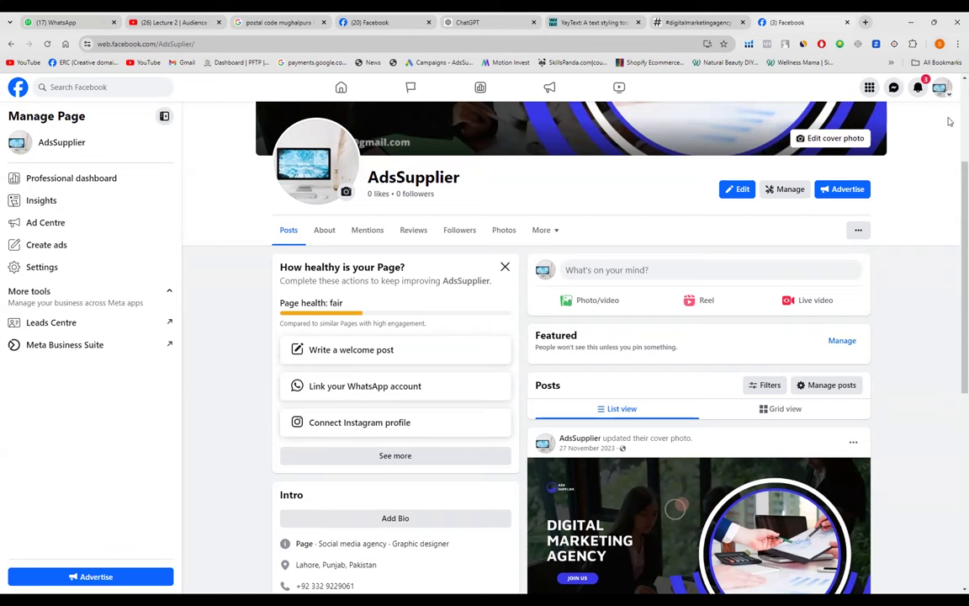
{"action": "left_click", "coordinate": [940, 87]}
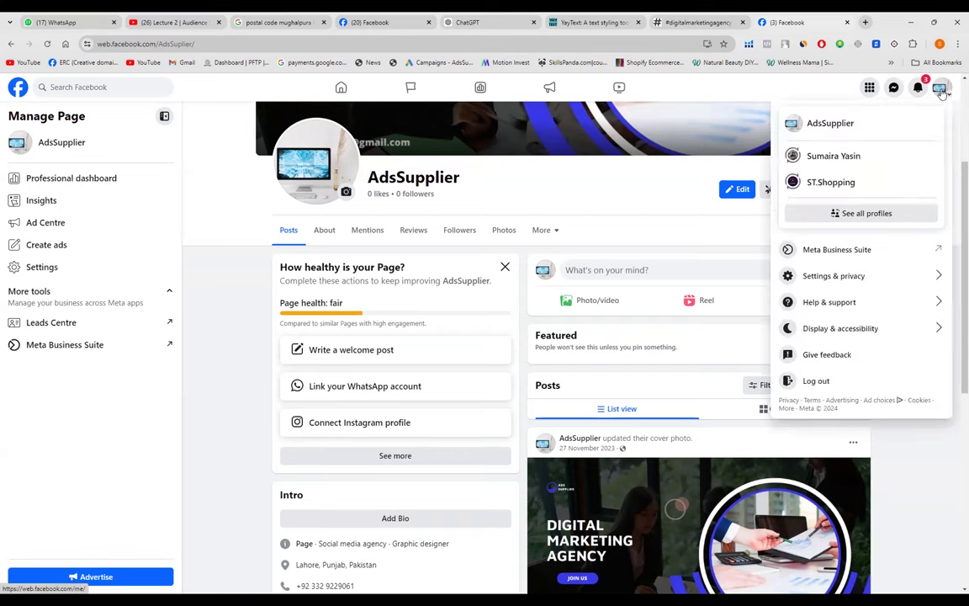
{"action": "left_click", "coordinate": [824, 158]}
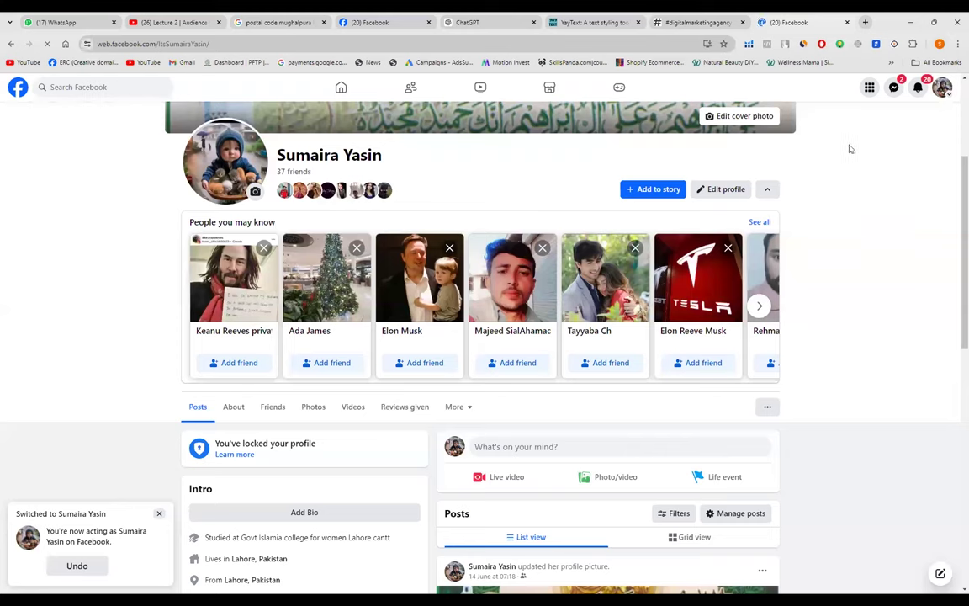
- From the Menu grid, choose Page under Create to start a new Page
{"action": "left_click", "coordinate": [869, 88]}
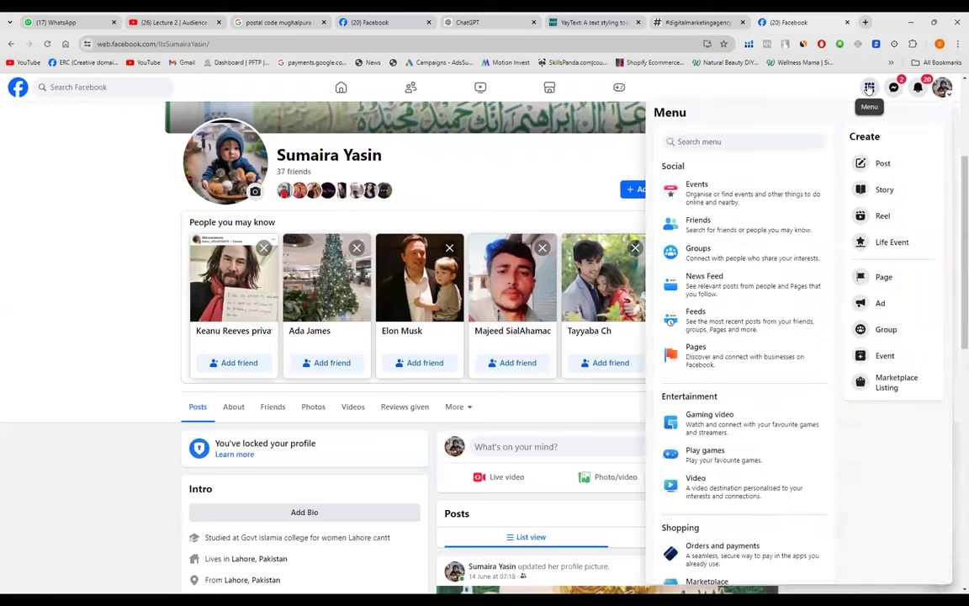
{"action": "left_click", "coordinate": [871, 88]}
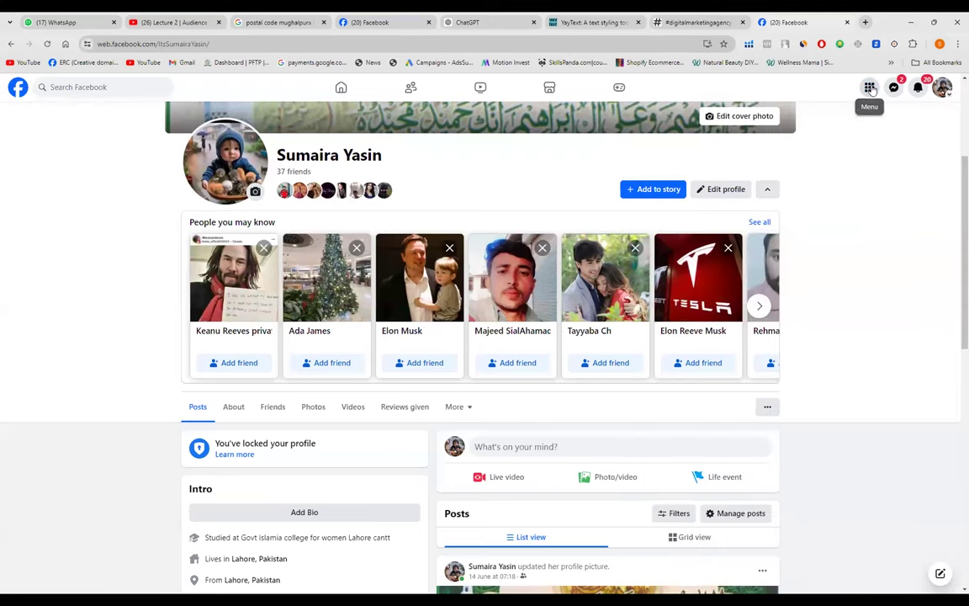
{"action": "left_click", "coordinate": [871, 88]}
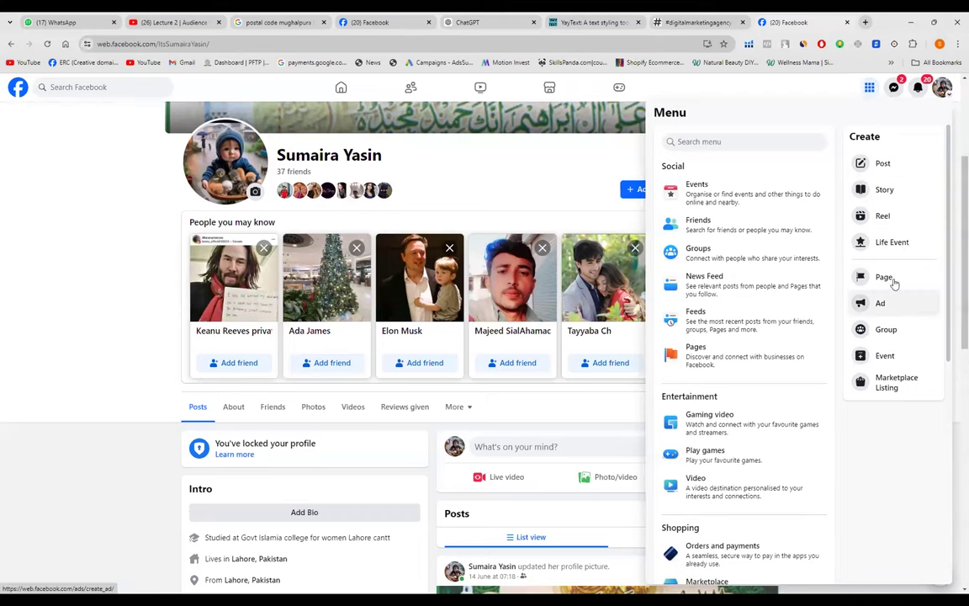
{"action": "left_click", "coordinate": [887, 278]}
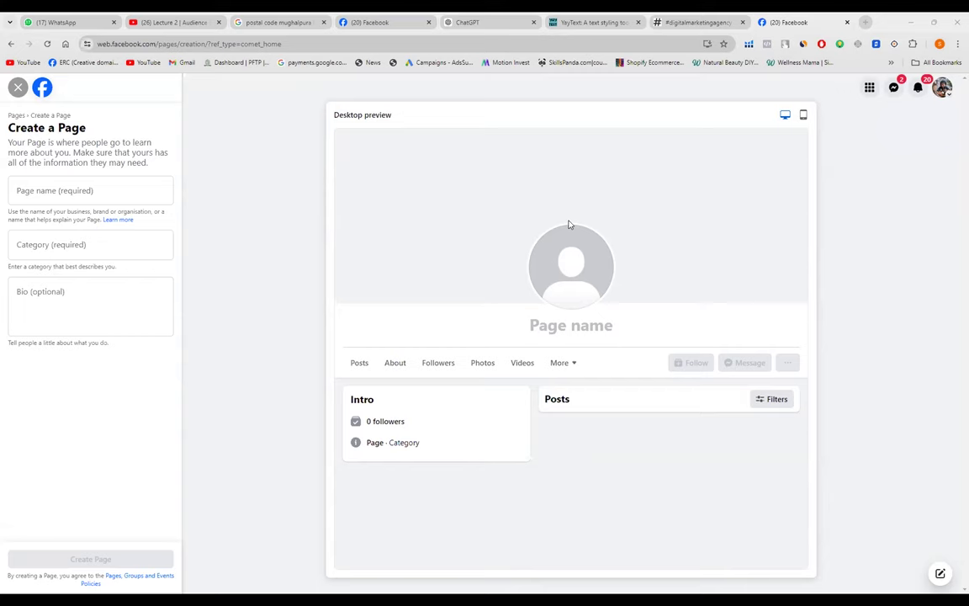
- Name the new Page 'Digitalize'
{"action": "left_click", "coordinate": [39, 196]}
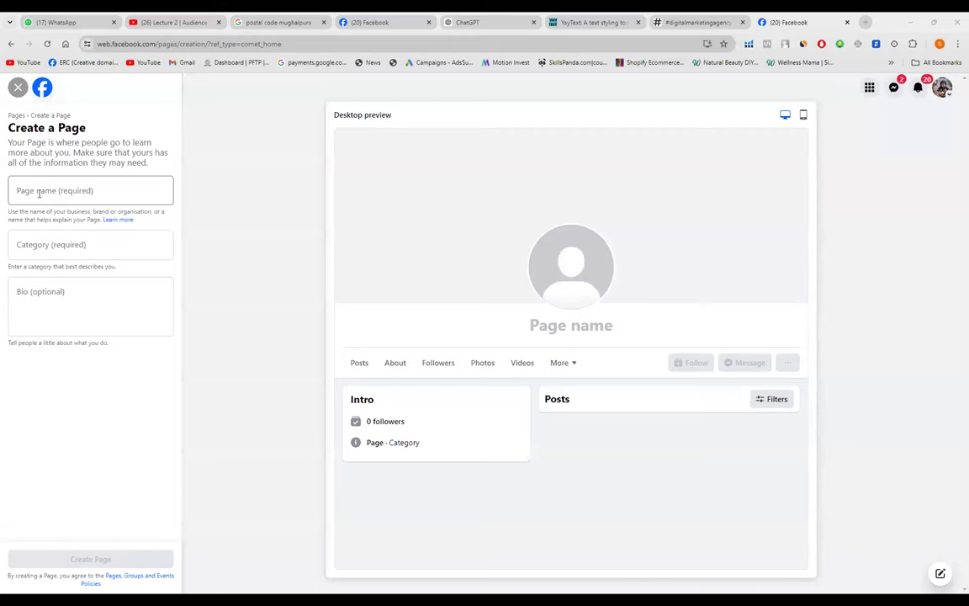
{"action": "left_click", "coordinate": [39, 193]}
{"action": "type", "text": "Digitalize"}
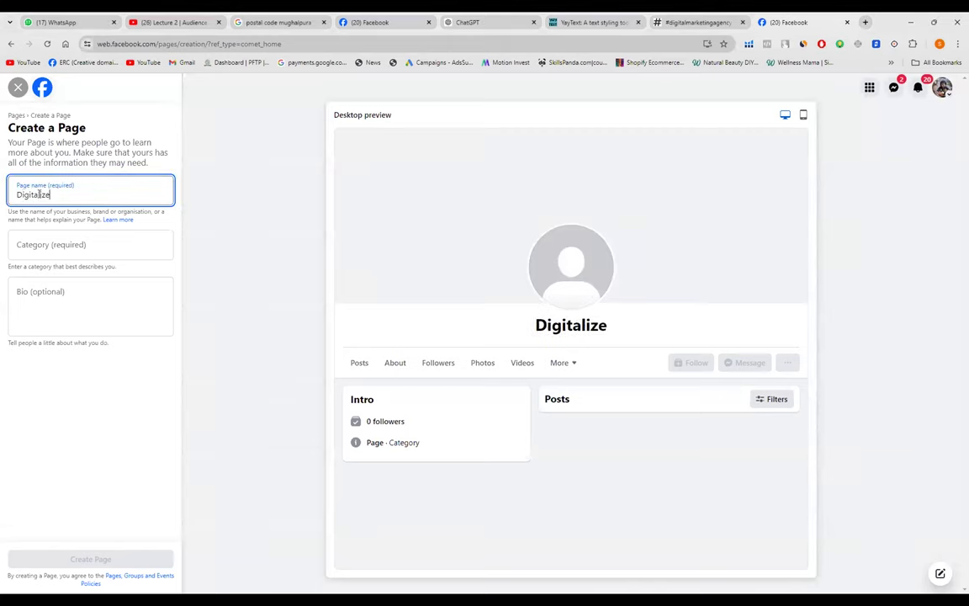
- Add the categories Advertising/marketing, Marketing agency and Advertising agency
{"action": "left_click", "coordinate": [39, 246]}
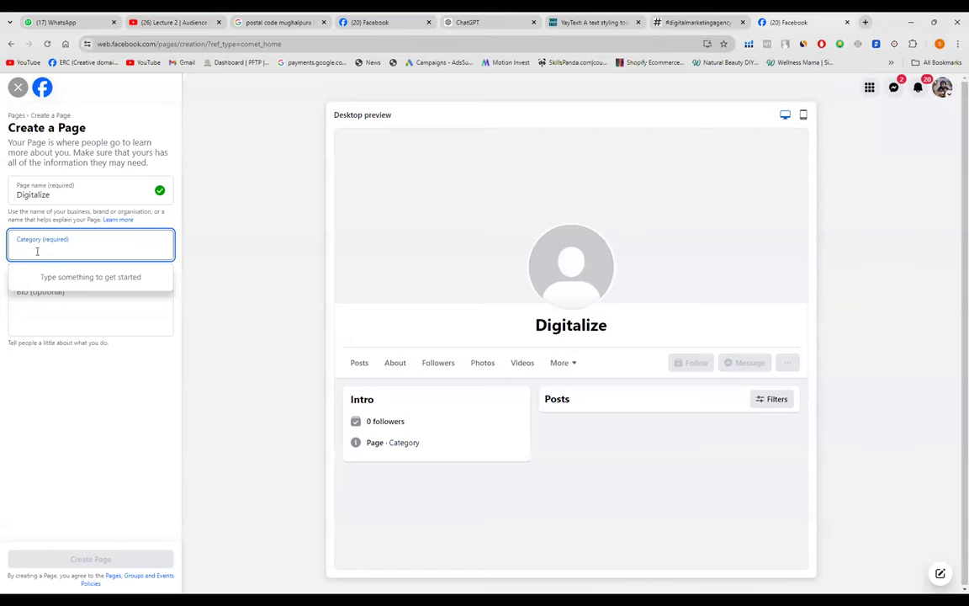
{"action": "type", "text": "Advertizin"}
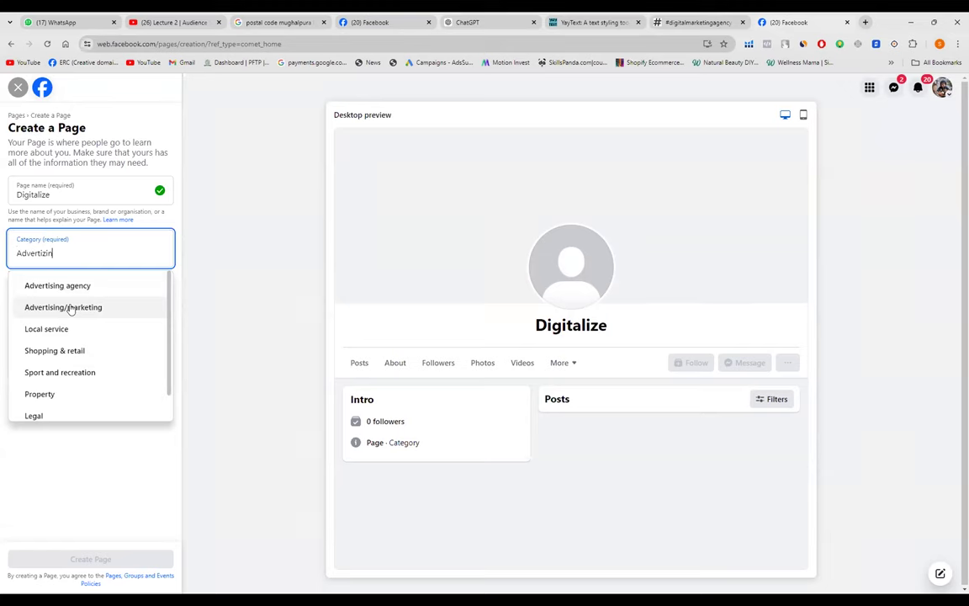
{"action": "left_click", "coordinate": [71, 308]}
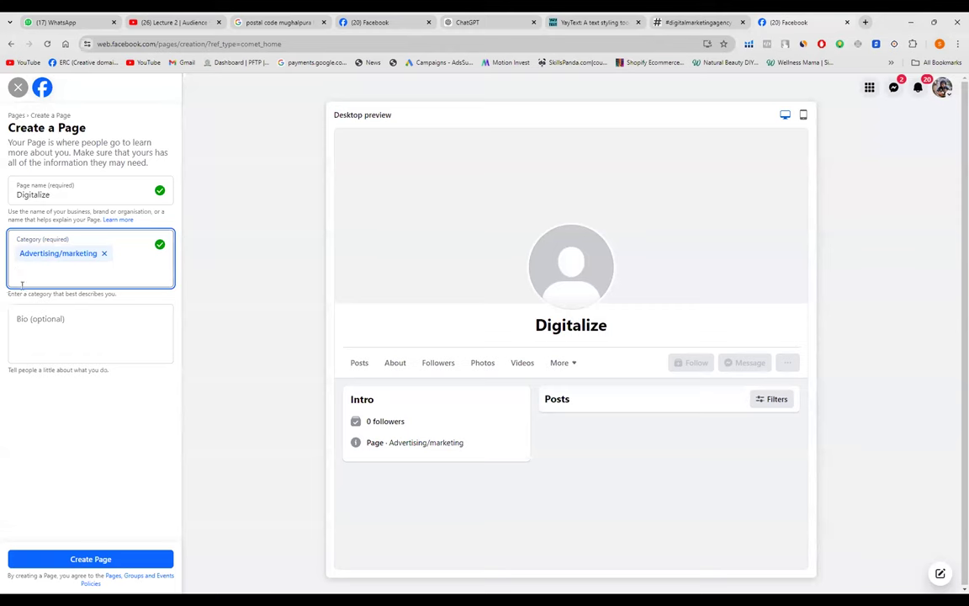
{"action": "type", "text": "Marketing"}
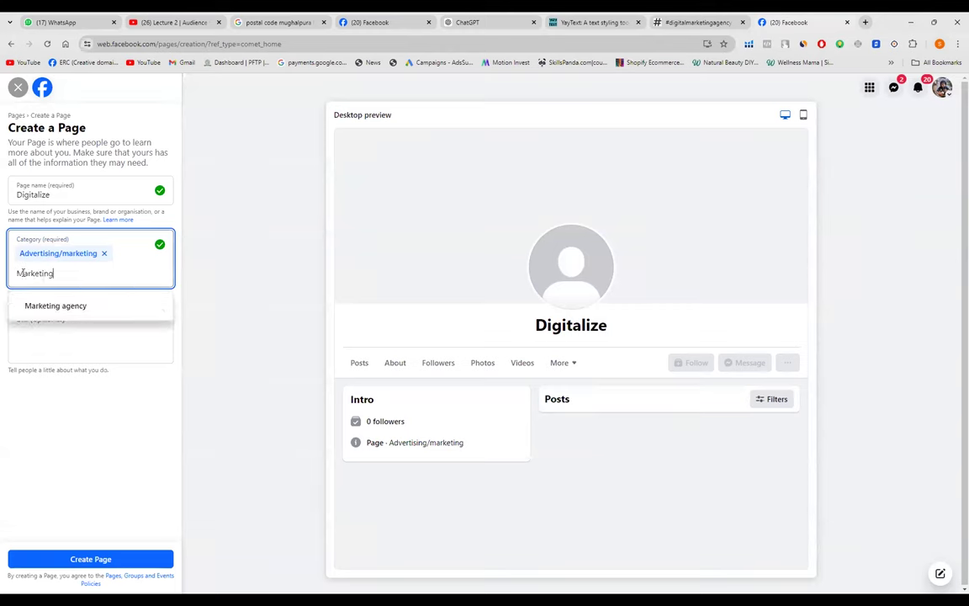
{"action": "left_click", "coordinate": [58, 304]}
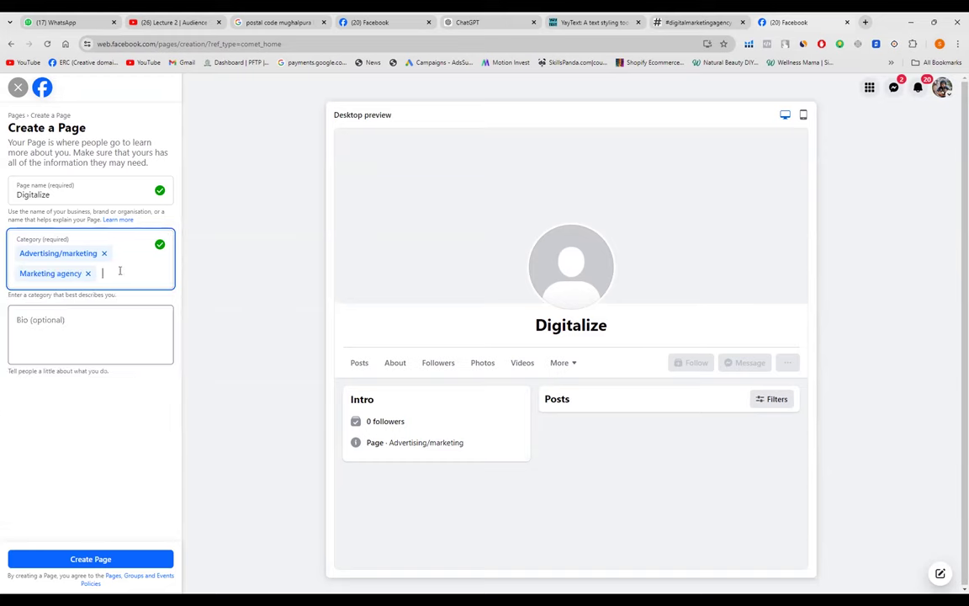
{"action": "type", "text": "Ad"}
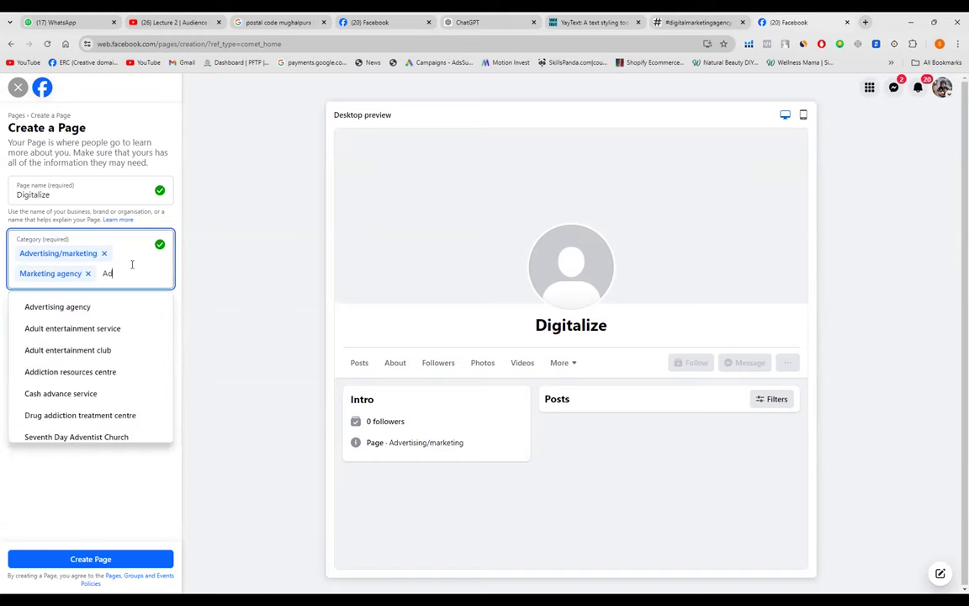
{"action": "type", "text": "vertizing"}
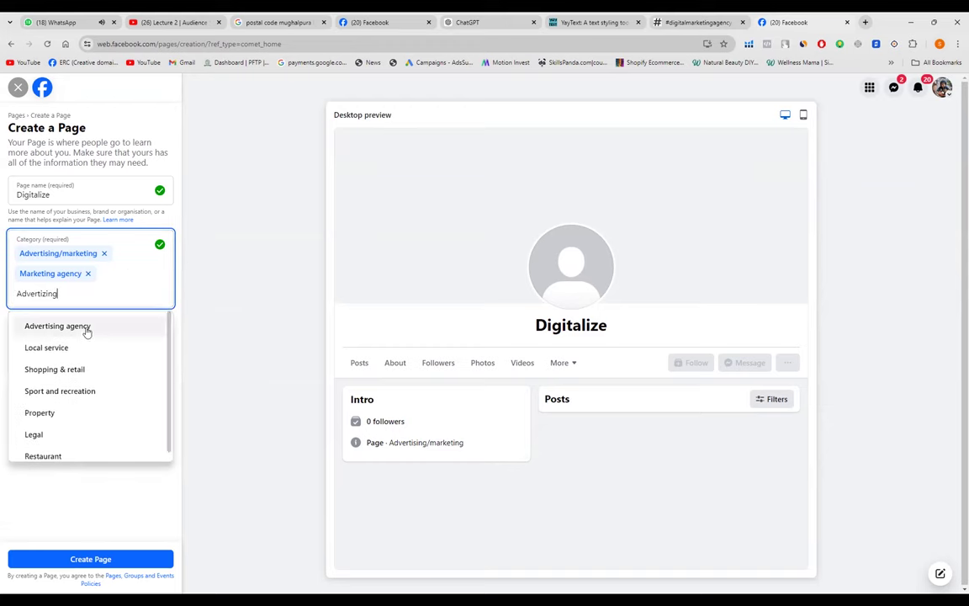
{"action": "left_click", "coordinate": [87, 327]}
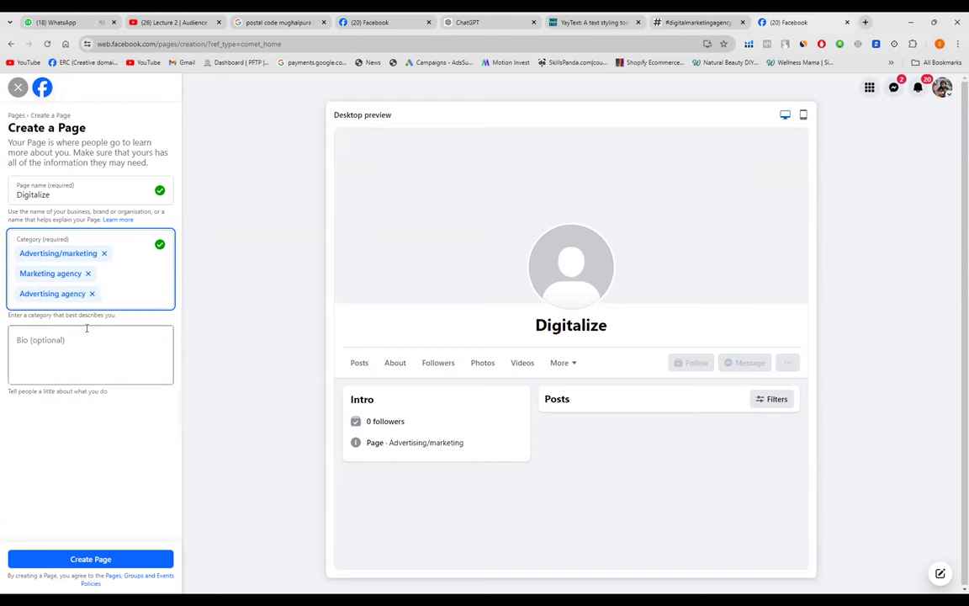
{"action": "left_click", "coordinate": [49, 344]}
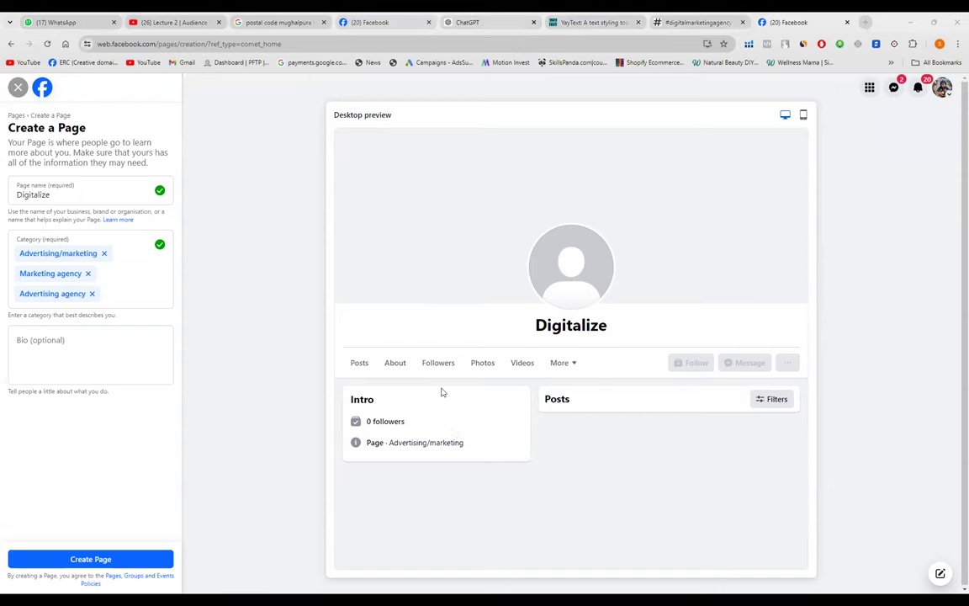
{"action": "key", "text": "ctrl+5"}
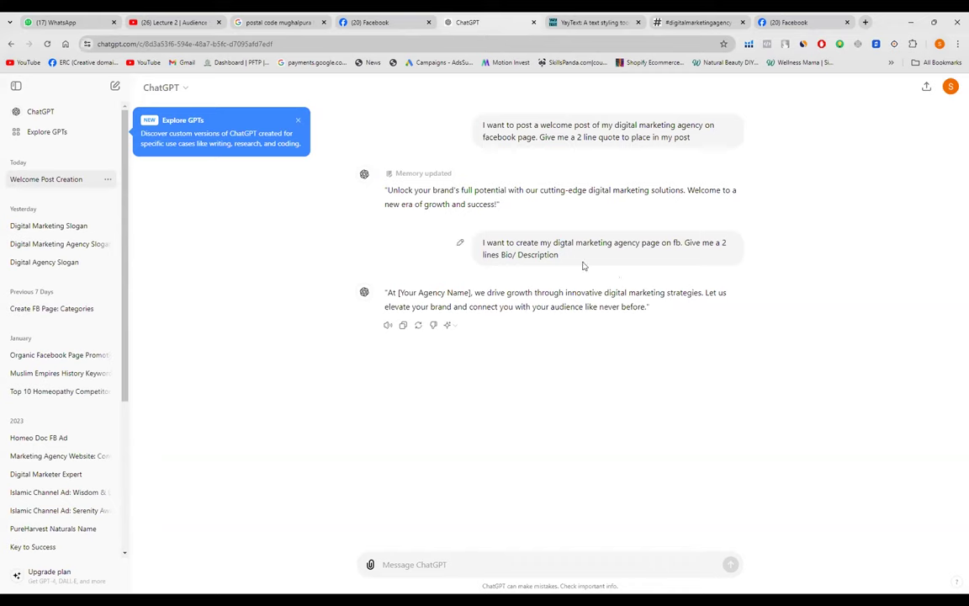
- Select ChatGPT's two-line agency bio reply and return to the Create a Page form
{"action": "right_click", "coordinate": [646, 308]}
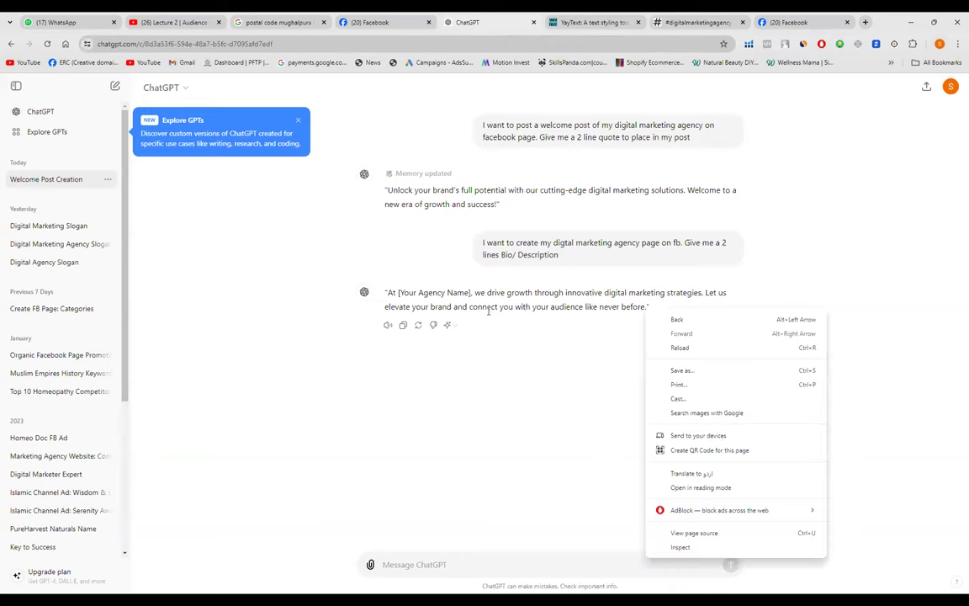
{"action": "left_click", "coordinate": [488, 311]}
{"action": "left_click_drag", "start_coordinate": [646, 308], "coordinate": [383, 293]}
{"action": "key", "text": "ctrl+c"}
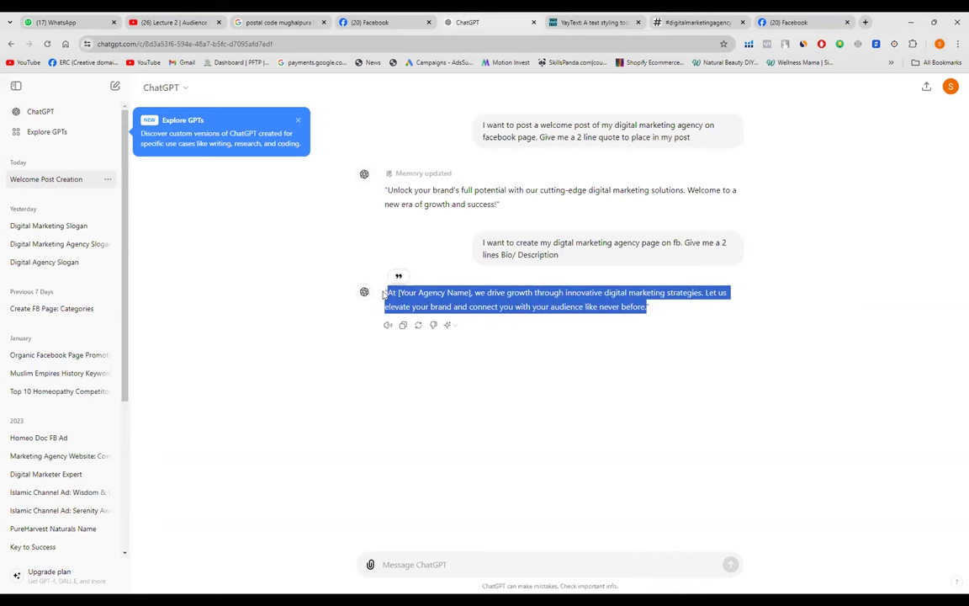
{"action": "left_click", "coordinate": [370, 22]}
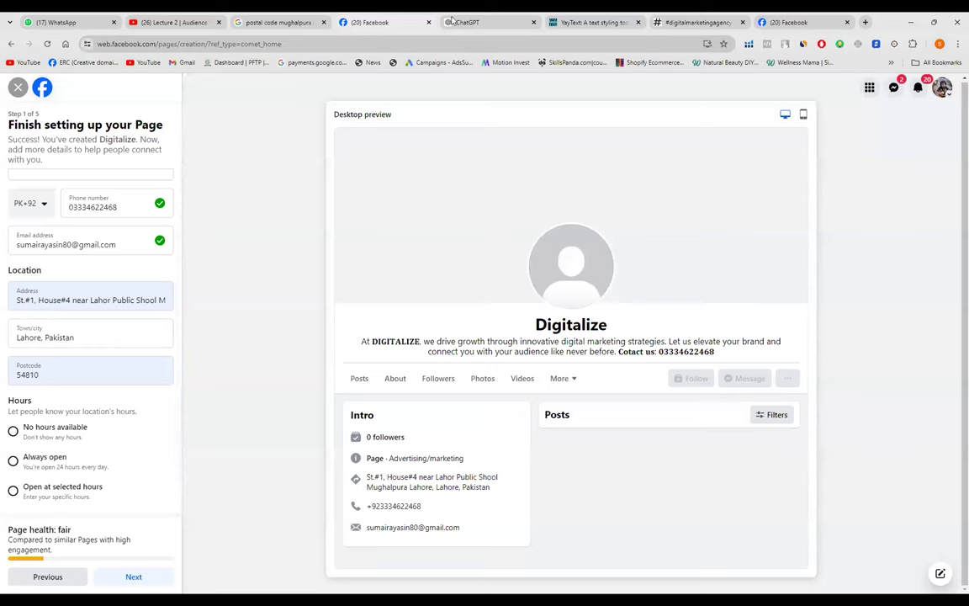
{"action": "left_click", "coordinate": [798, 23]}
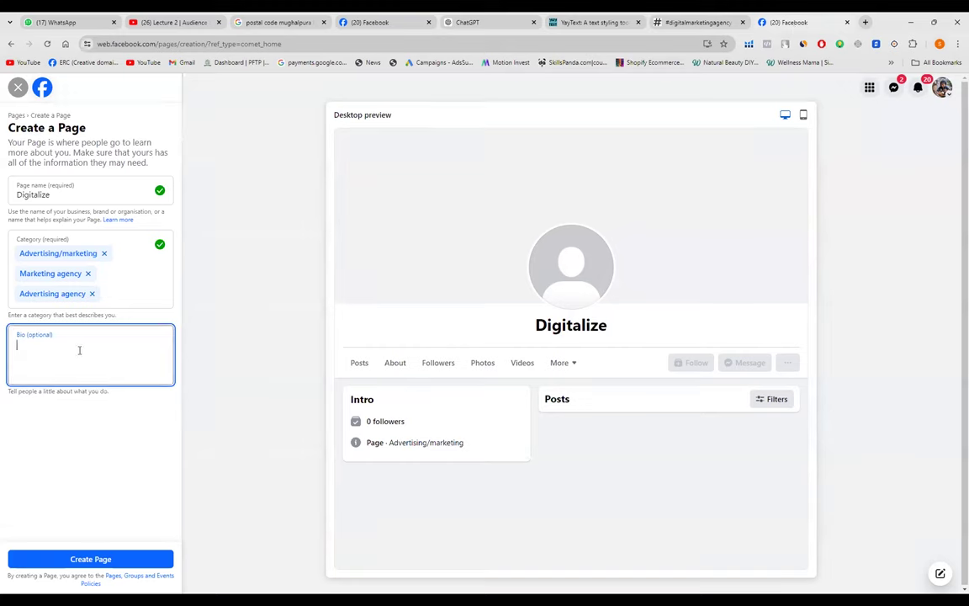
- Paste the agency bio and replace [Your Agency Name] with Digitalize, reading 'At Digitalize, …'
{"action": "key", "text": "ctrl+v"}
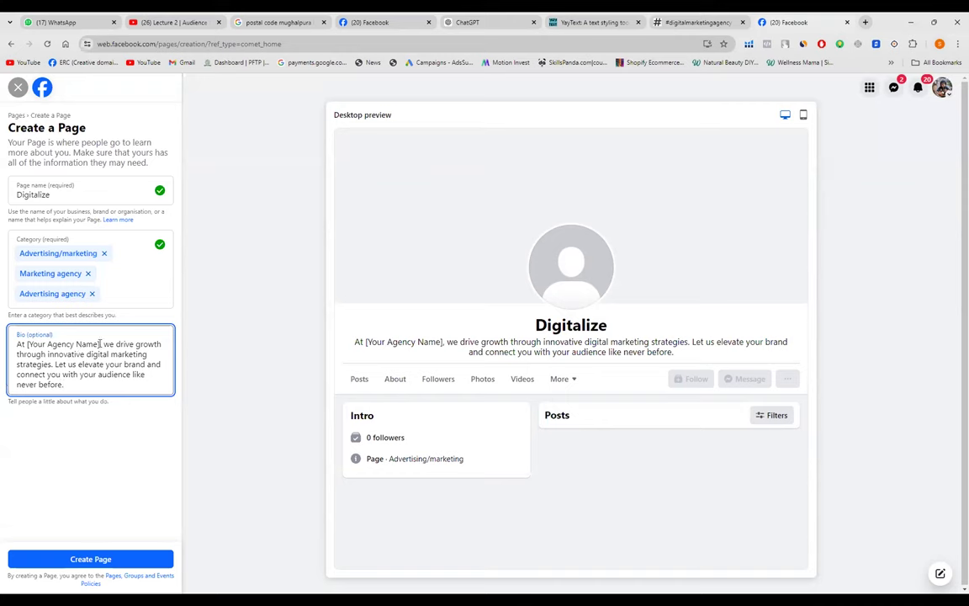
{"action": "left_click_drag", "start_coordinate": [100, 344], "coordinate": [30, 335]}
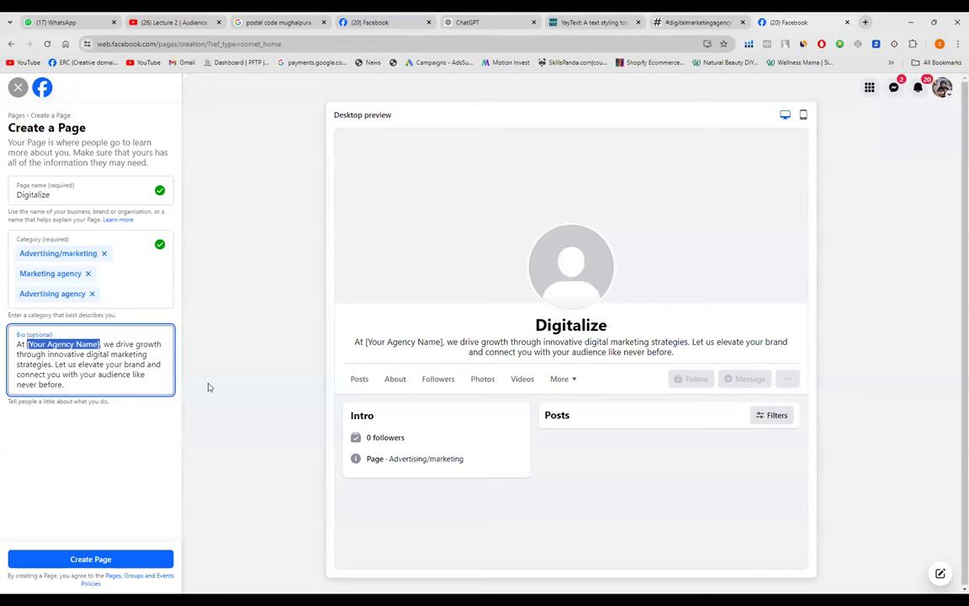
{"action": "key", "text": "BackSpace"}
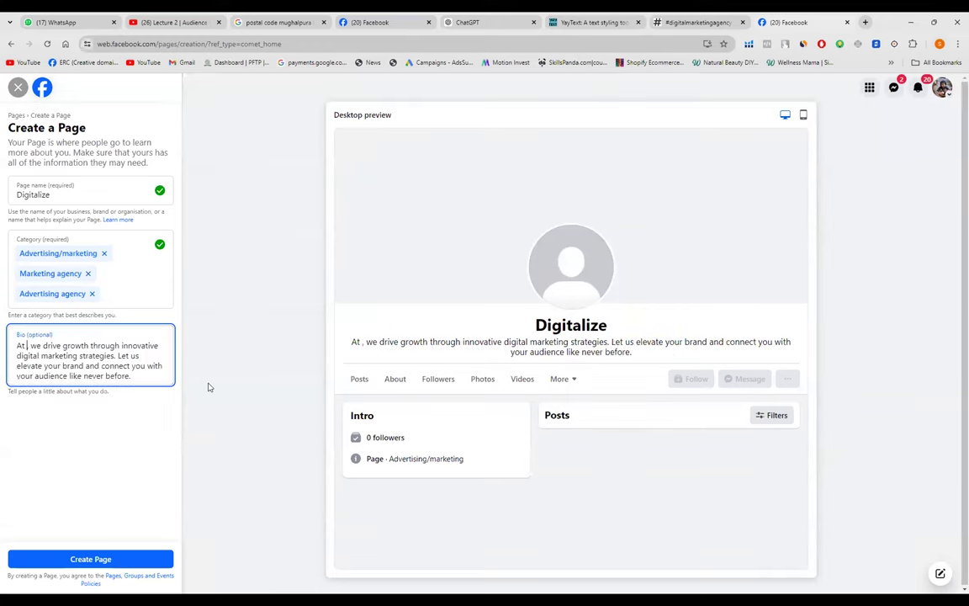
{"action": "left_click_drag", "start_coordinate": [52, 195], "coordinate": [19, 198]}
{"action": "key", "text": "ctrl+c"}
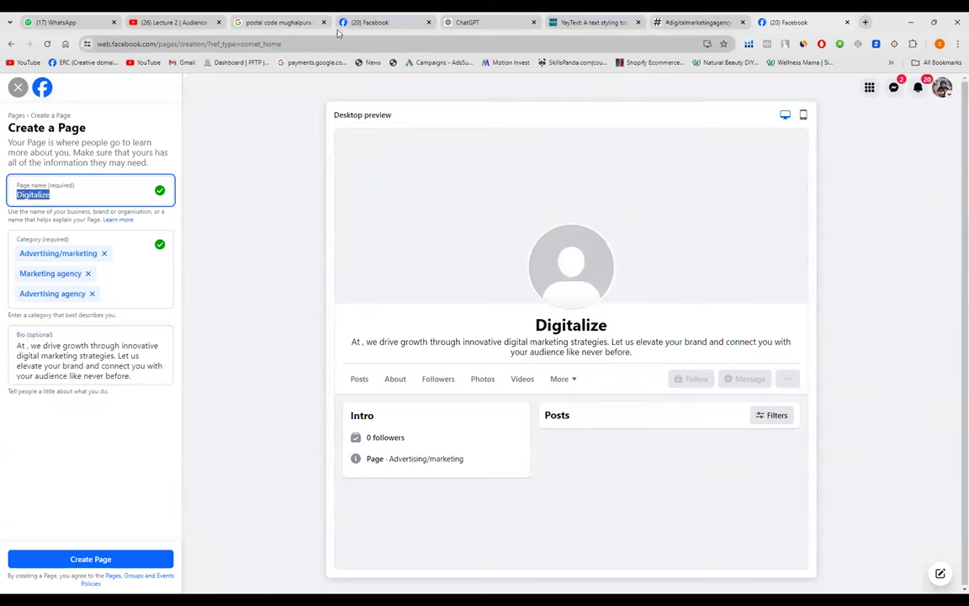
{"action": "left_click", "coordinate": [24, 349]}
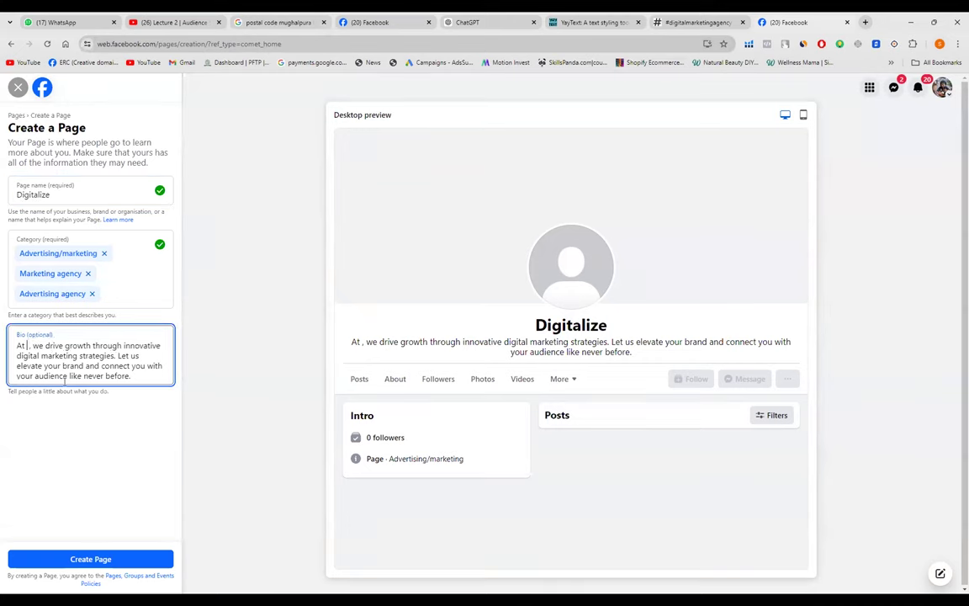
{"action": "key", "text": "ctrl+v"}
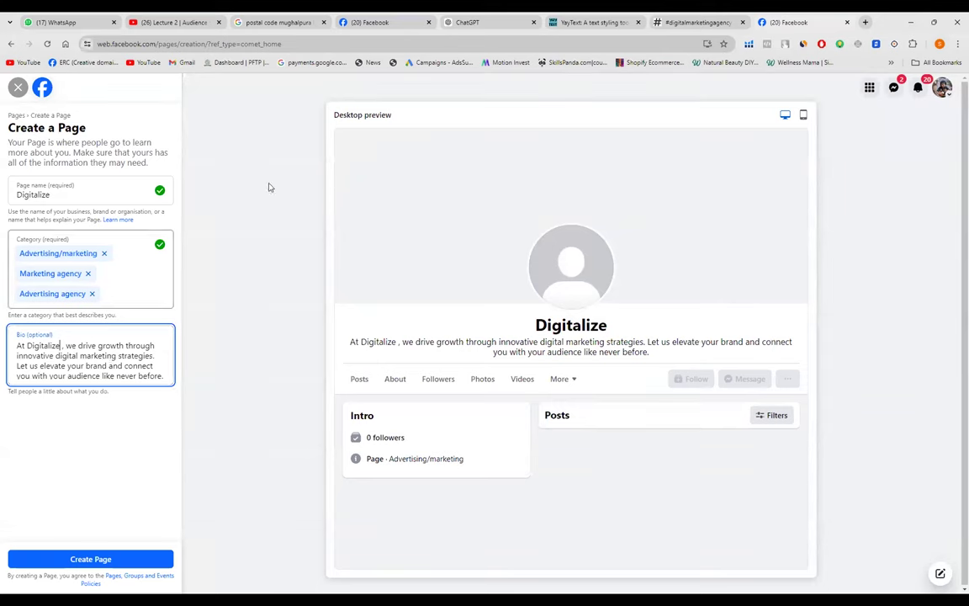
- In YayText, replace the old text in the input box with Digitalize
{"action": "left_click", "coordinate": [579, 23]}
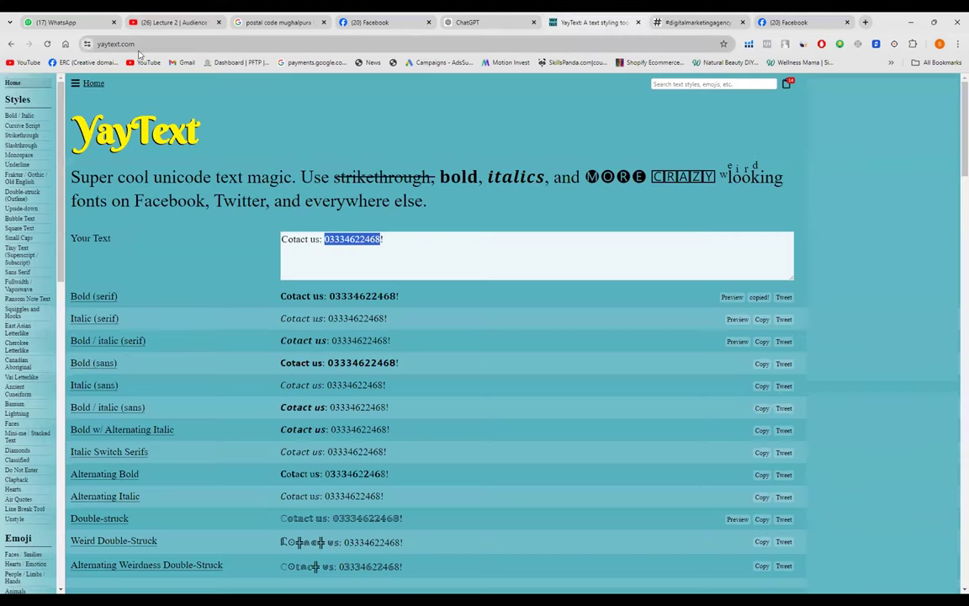
{"action": "left_click", "coordinate": [138, 44]}
{"action": "left_click", "coordinate": [150, 45]}
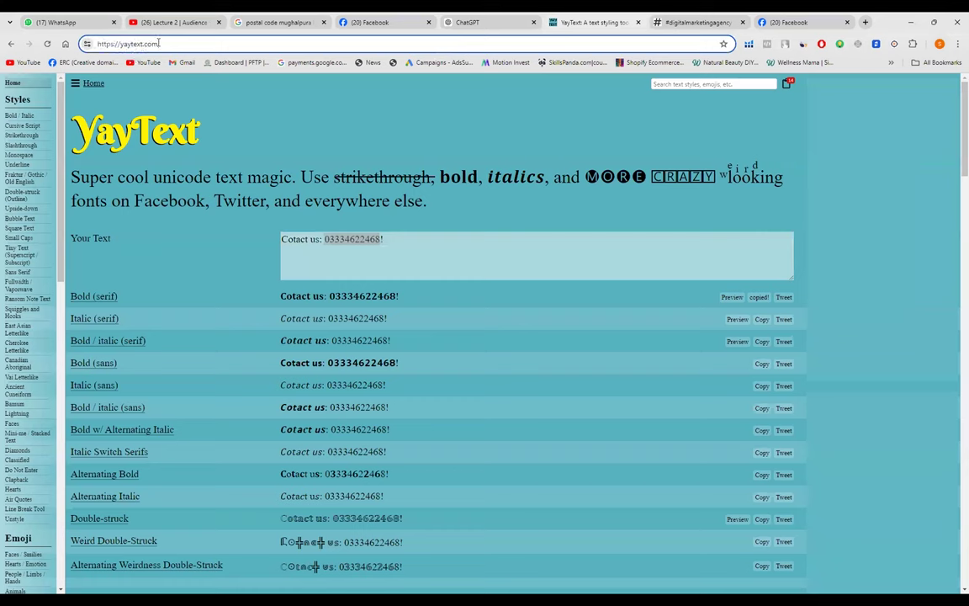
{"action": "left_click", "coordinate": [383, 249]}
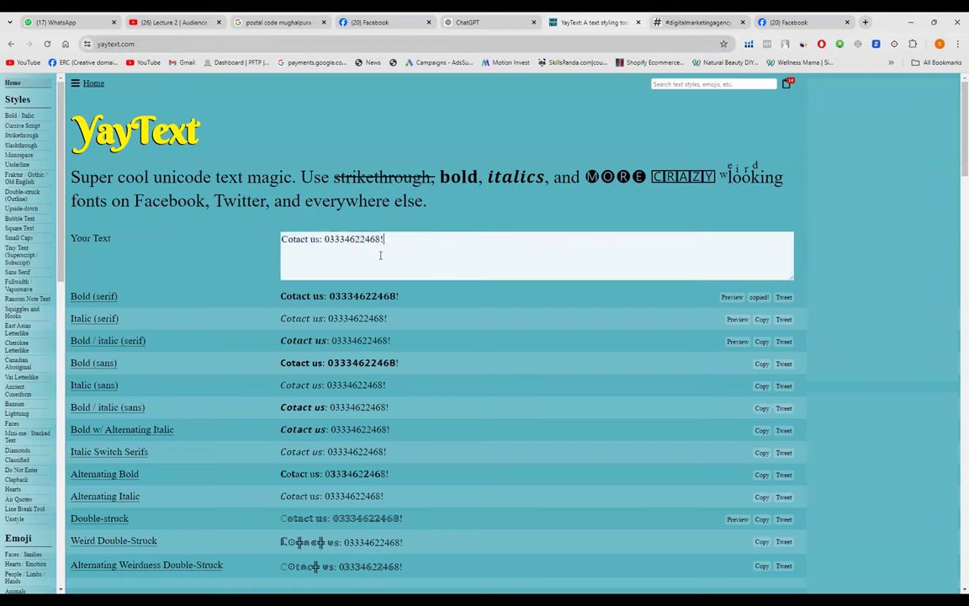
{"action": "left_click_drag", "start_coordinate": [395, 242], "coordinate": [258, 215]}
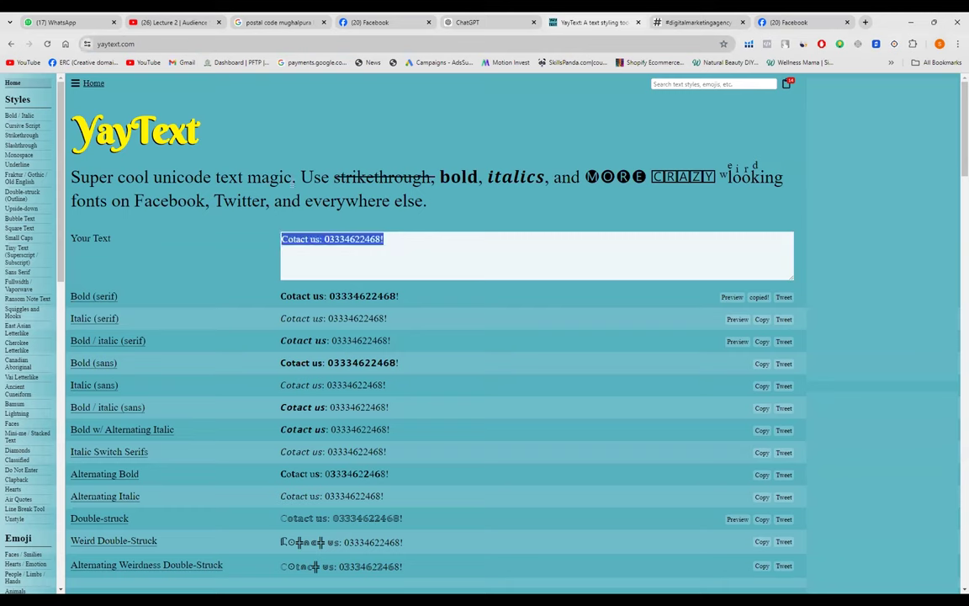
{"action": "key", "text": "BackSpace"}
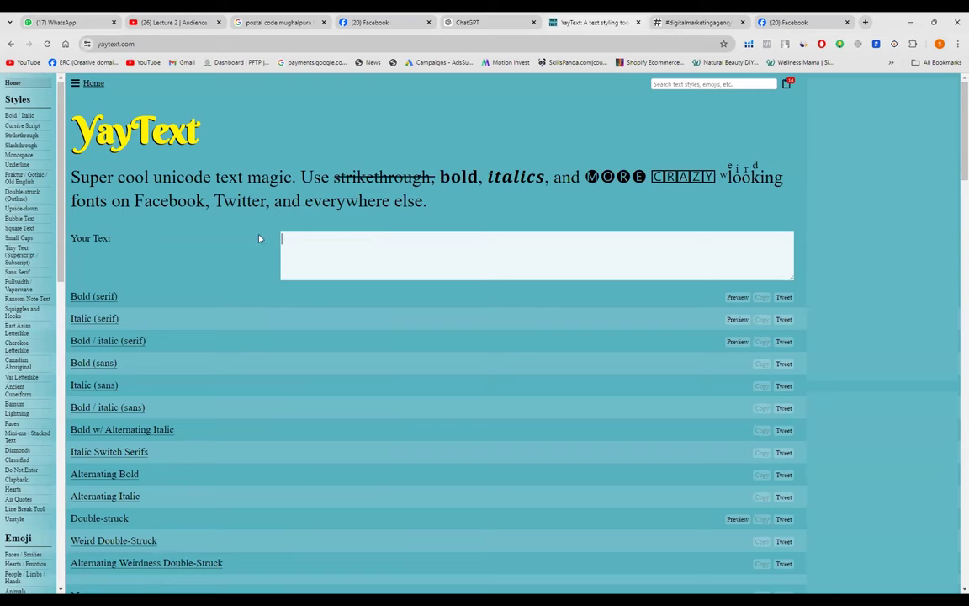
{"action": "key", "text": "ctrl+v"}
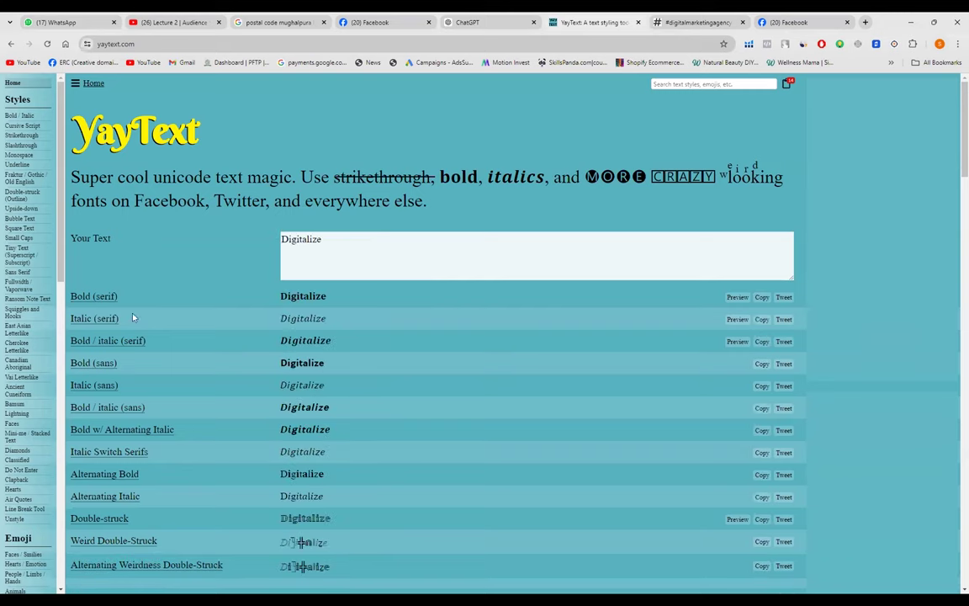
- Copy the Bold (serif) Digitalize and go back to the Facebook tab
{"action": "scroll", "coordinate": [387, 385], "scroll_direction": "down", "scroll_amount": 2}
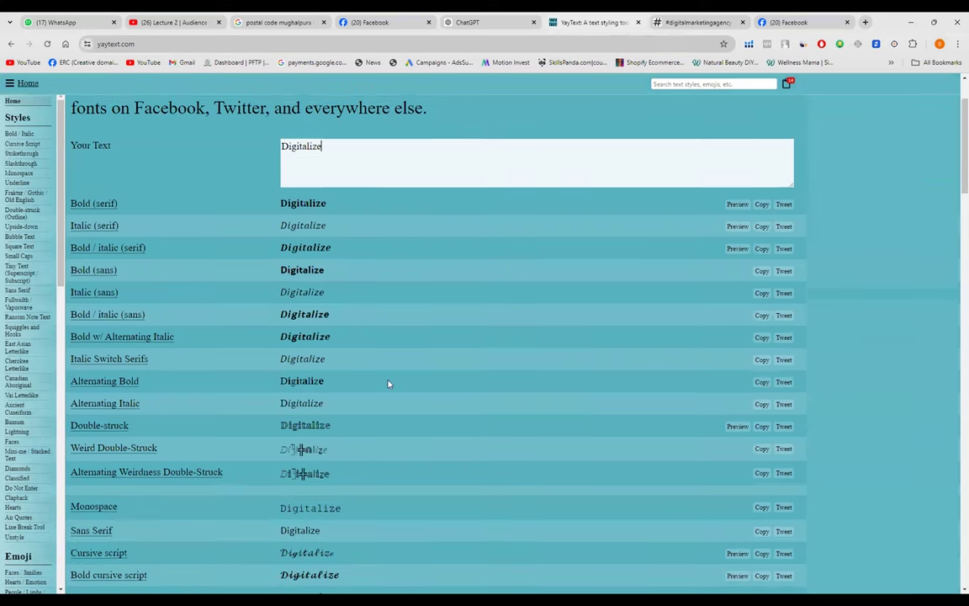
{"action": "scroll", "coordinate": [388, 385], "scroll_direction": "down", "scroll_amount": 3}
{"action": "scroll", "coordinate": [388, 385], "scroll_direction": "down", "scroll_amount": 4}
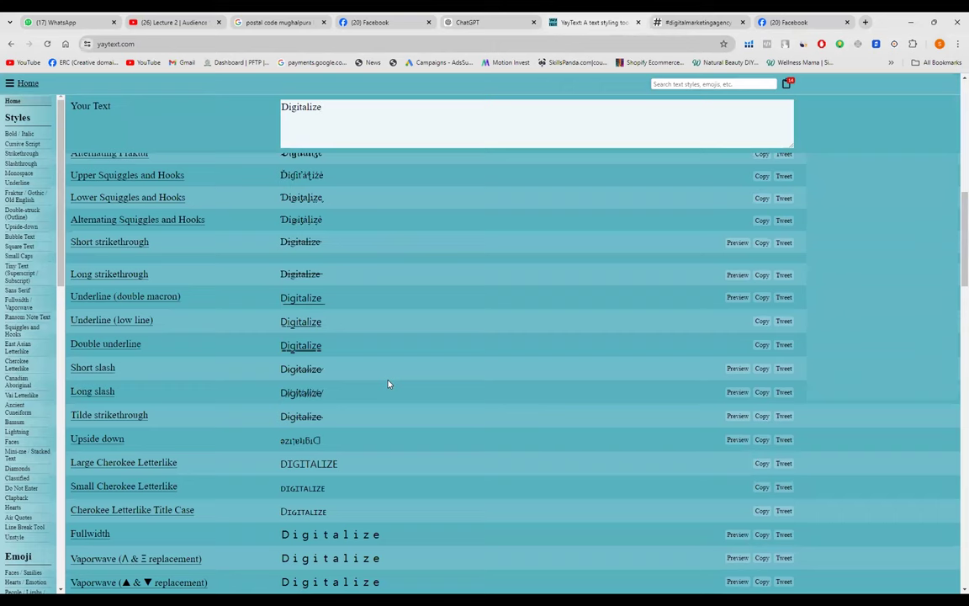
{"action": "scroll", "coordinate": [388, 385], "scroll_direction": "down", "scroll_amount": 1}
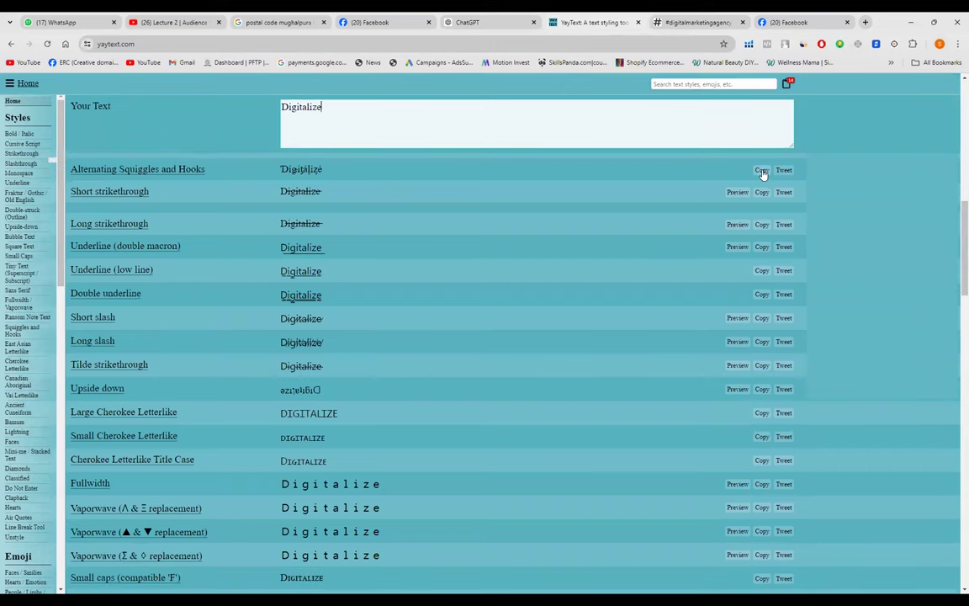
{"action": "scroll", "coordinate": [762, 174], "scroll_direction": "up", "scroll_amount": 5}
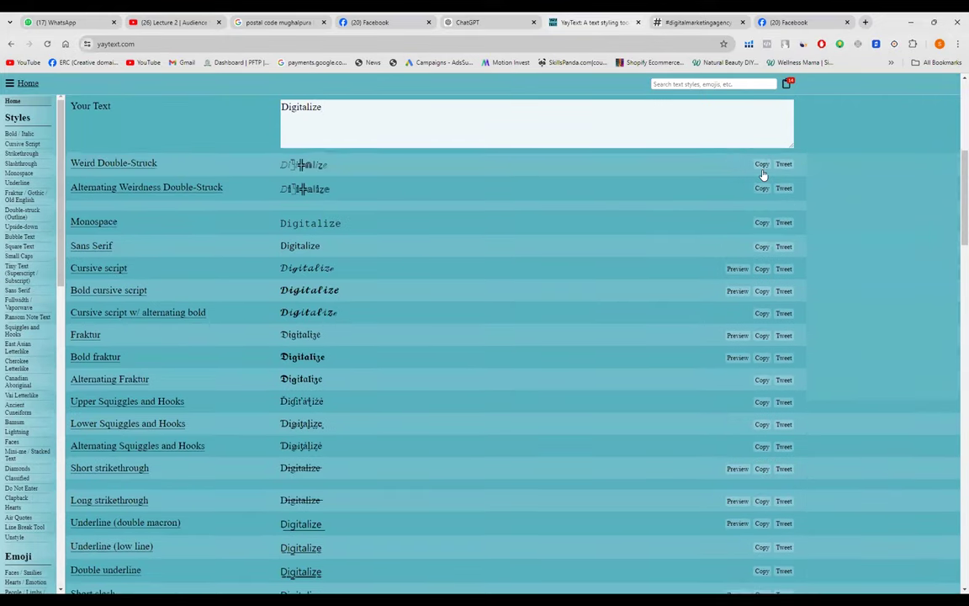
{"action": "scroll", "coordinate": [763, 174], "scroll_direction": "up", "scroll_amount": 5}
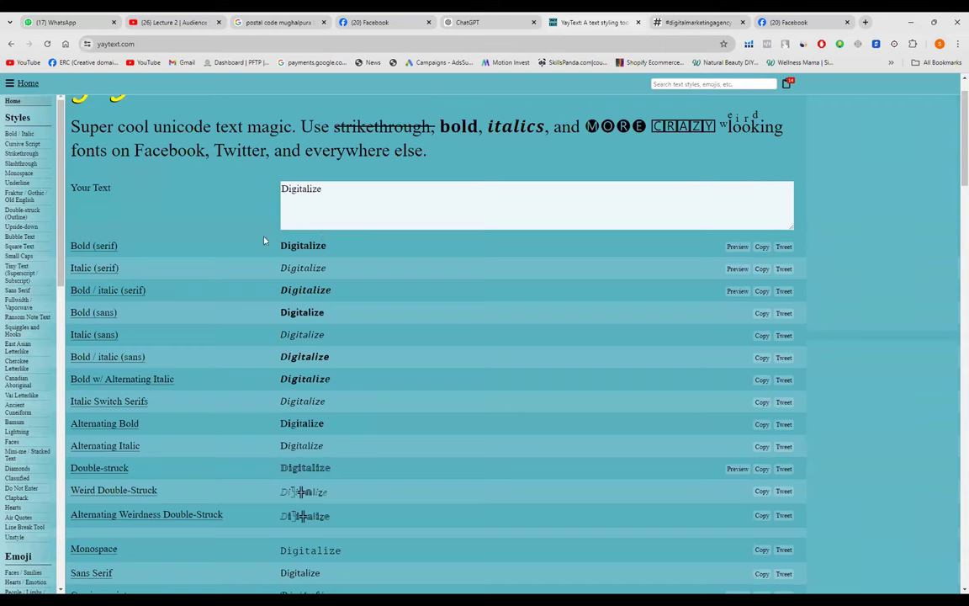
{"action": "left_click", "coordinate": [762, 247]}
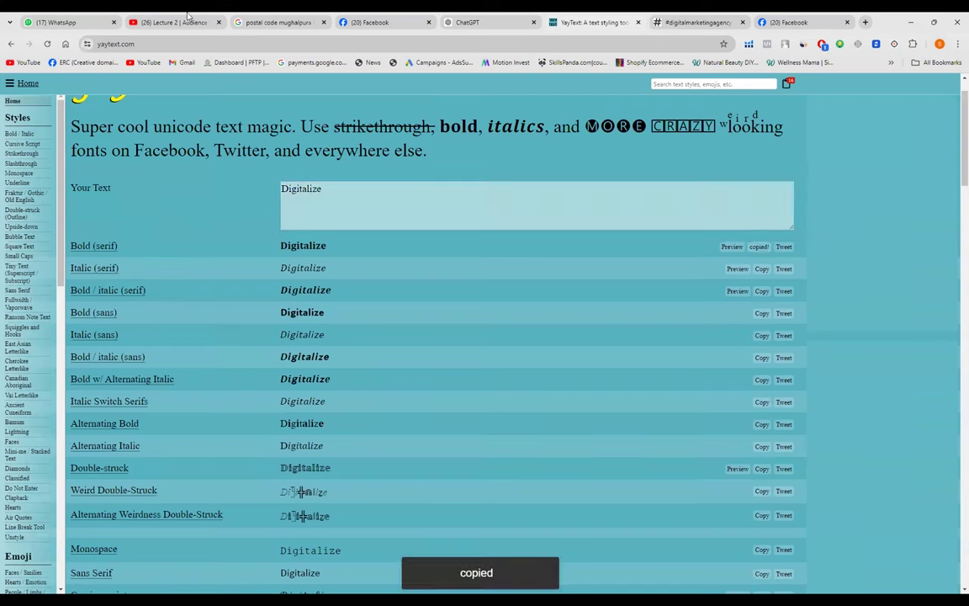
{"action": "left_click", "coordinate": [350, 23]}
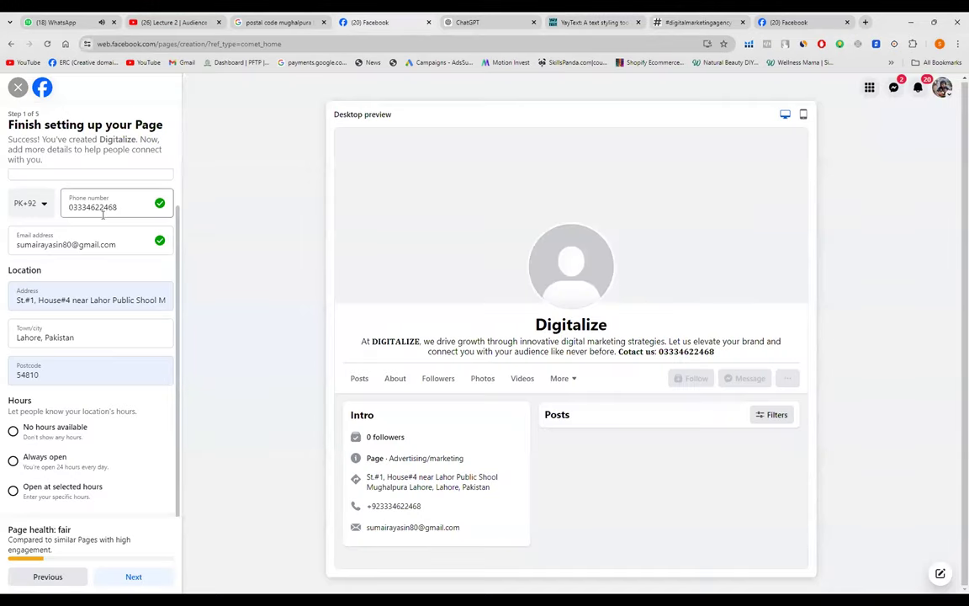
- Replace Digitalize in the Bio with the bold serif version and check the preview
{"action": "left_click", "coordinate": [690, 21]}
{"action": "left_click", "coordinate": [64, 347]}
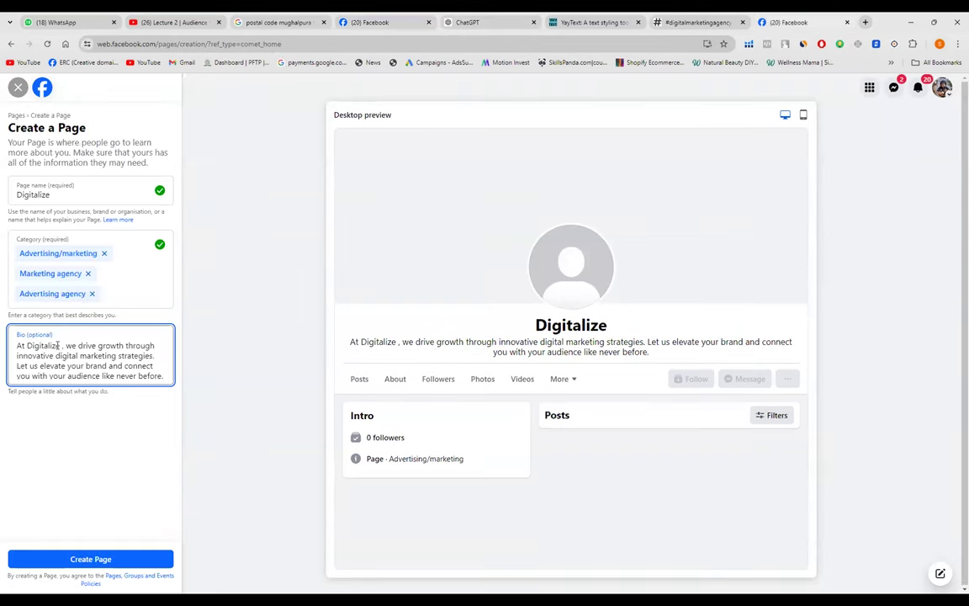
{"action": "left_click_drag", "start_coordinate": [57, 345], "coordinate": [23, 355]}
{"action": "left_click", "coordinate": [59, 345]}
{"action": "left_click_drag", "start_coordinate": [62, 344], "coordinate": [28, 347]}
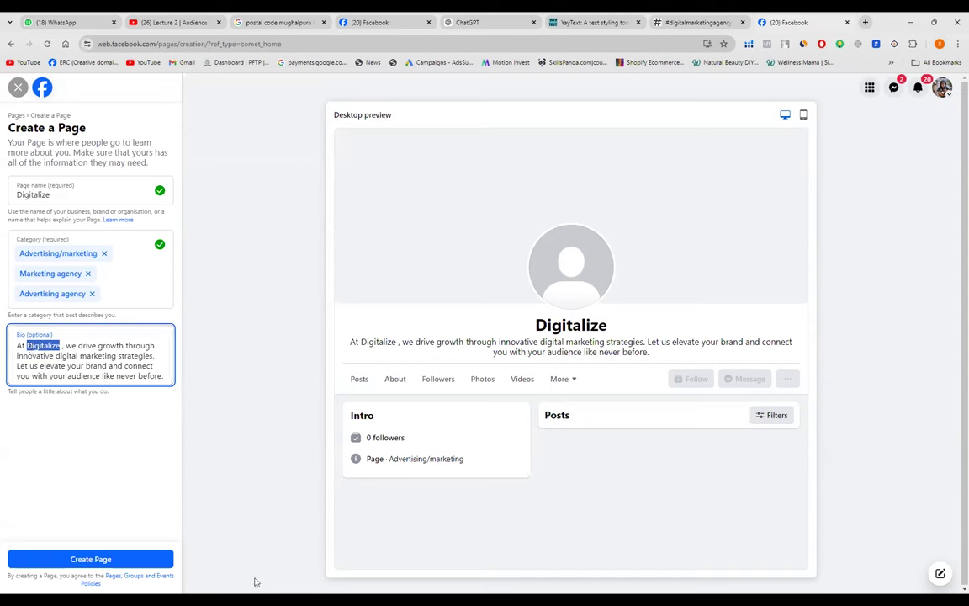
{"action": "key", "text": "ctrl+v"}
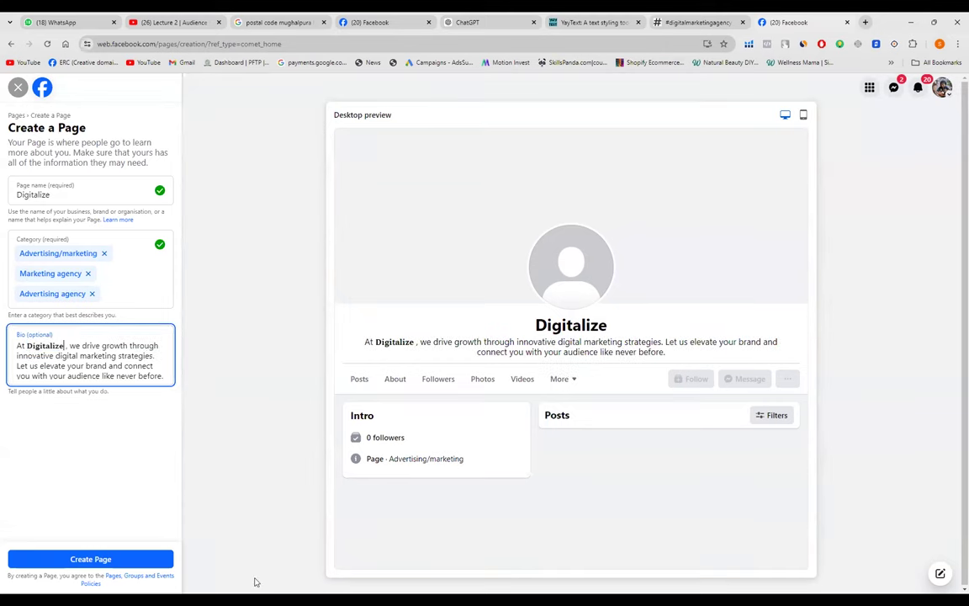
{"action": "key", "text": "Delete"}
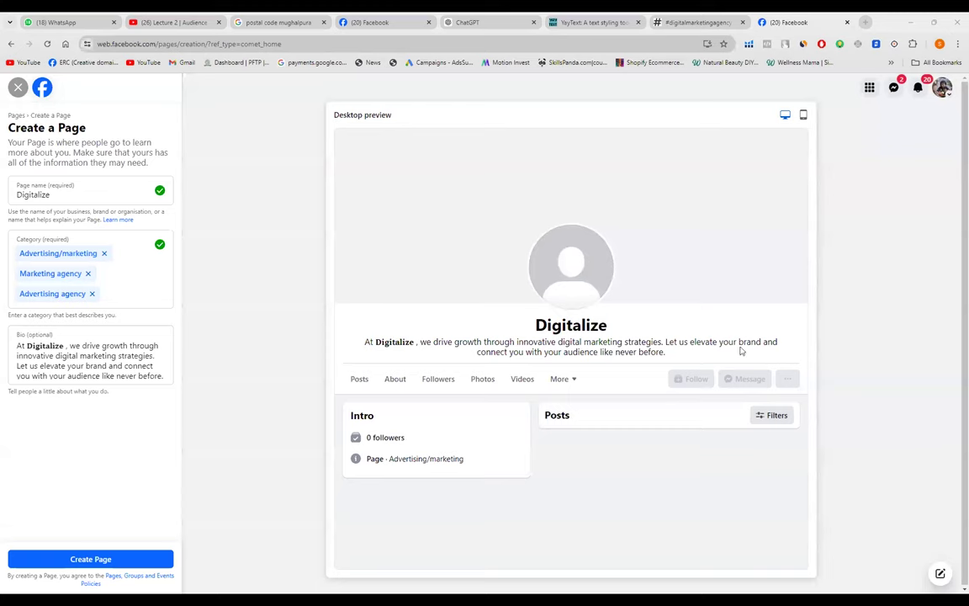
{"action": "left_click", "coordinate": [64, 351]}
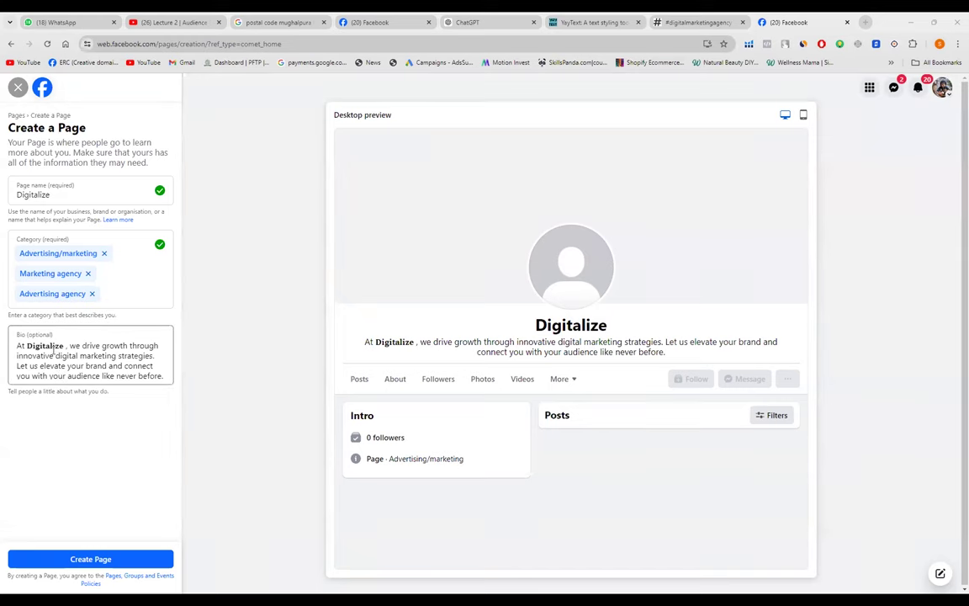
{"action": "left_click", "coordinate": [389, 343]}
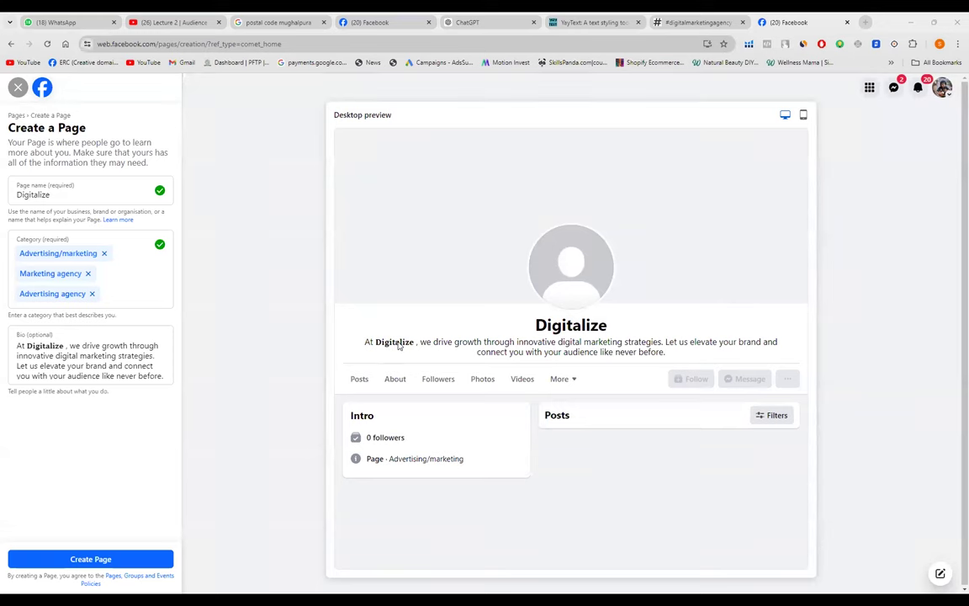
- Cut the bold Digitalize back to a bold D, so the bio reads 'At D, we drive growth…'
{"action": "left_click", "coordinate": [66, 347]}
{"action": "left_click", "coordinate": [65, 346]}
{"action": "key", "text": "BackSpace"}
{"action": "key", "text": "BackSpace"}
{"action": "key", "text": "BackSpace"}
{"action": "key", "text": "BackSpace"}
{"action": "key", "text": "BackSpace"}
{"action": "key", "text": "BackSpace"}
{"action": "key", "text": "BackSpace"}
{"action": "key", "text": "BackSpace"}
{"action": "key", "text": "BackSpace"}
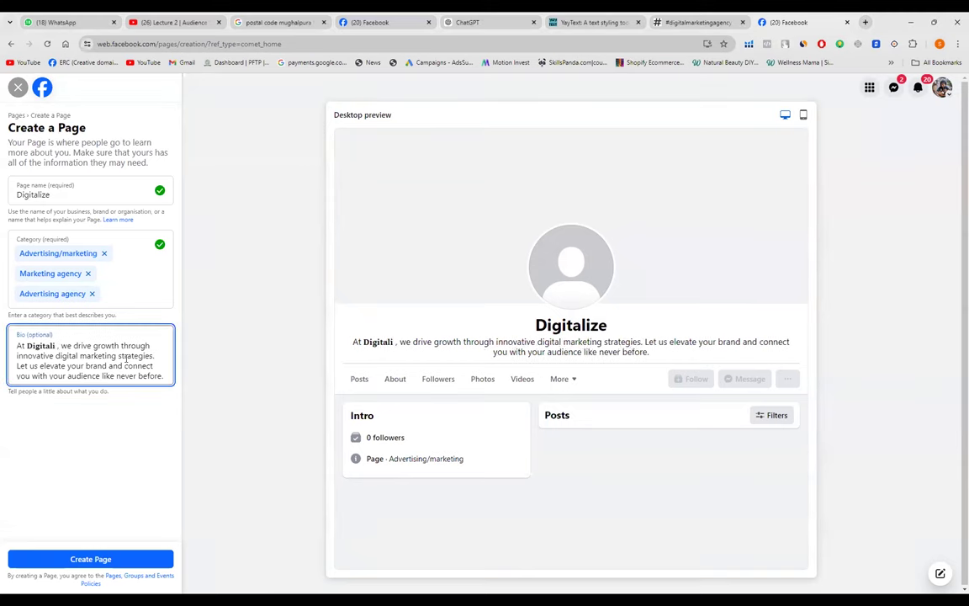
{"action": "type", "text": "I"}
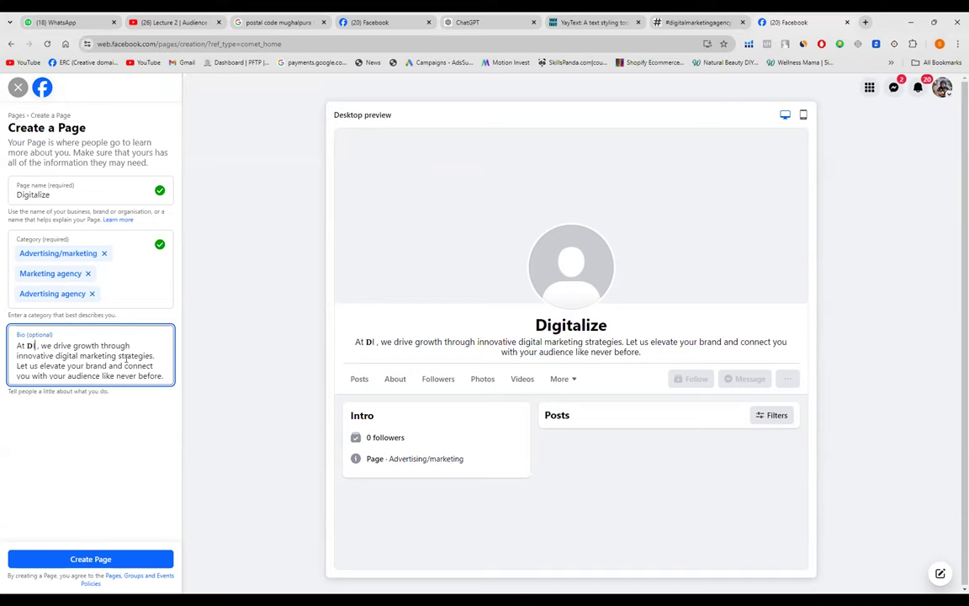
{"action": "key", "text": "BackSpace"}
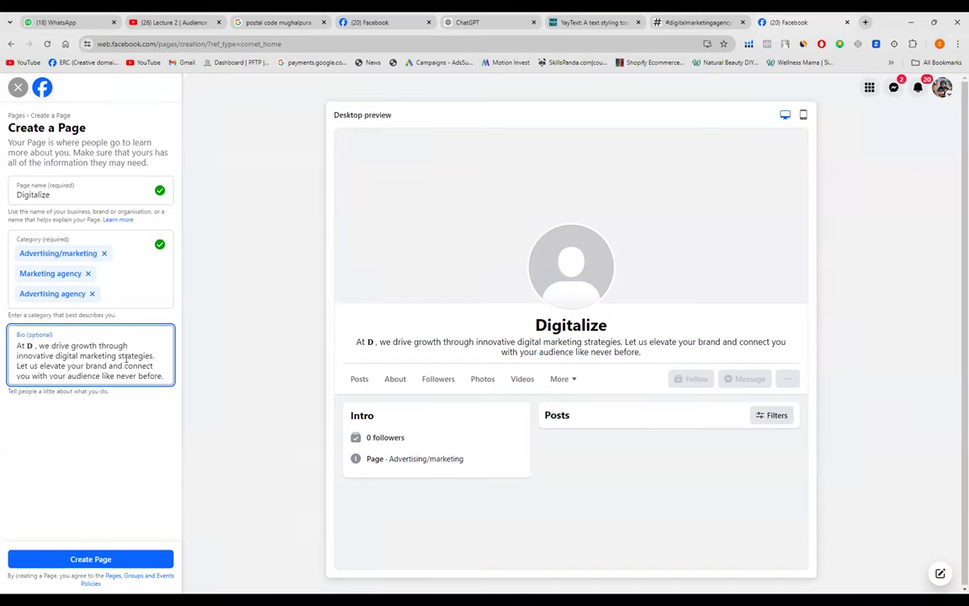
- Retype YayText's sample text as uppercase DIGITALIZE and copy its Bold (serif) version
{"action": "left_click", "coordinate": [592, 22]}
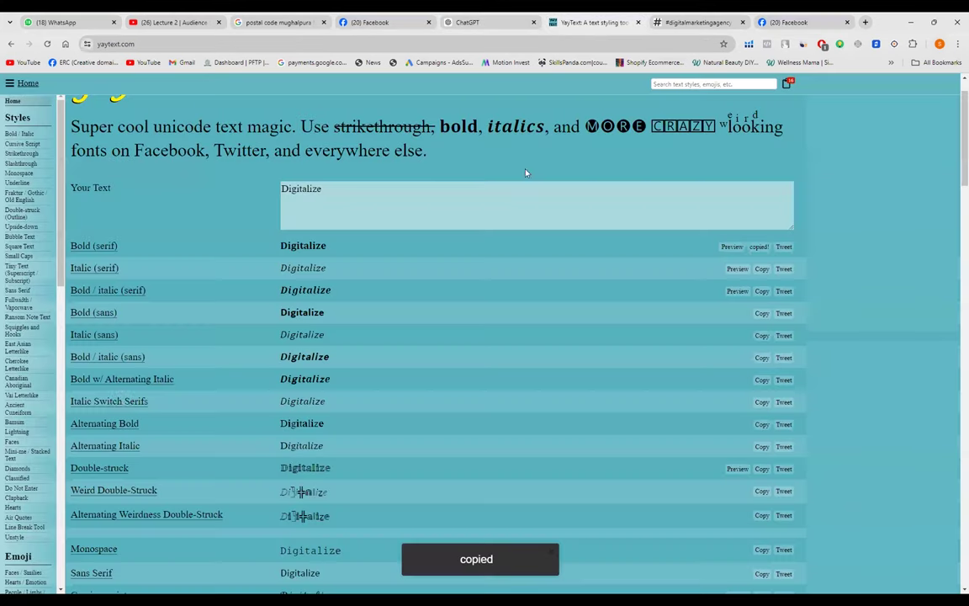
{"action": "left_click", "coordinate": [343, 194]}
{"action": "left_click_drag", "start_coordinate": [343, 193], "coordinate": [291, 201]}
{"action": "key", "text": "BackSpace"}
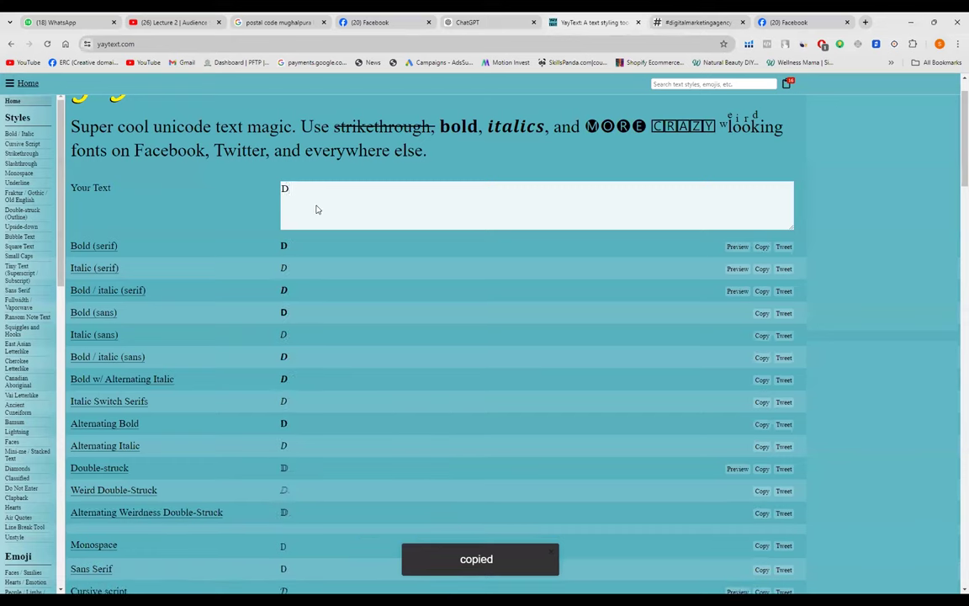
{"action": "type", "text": "IGITA"}
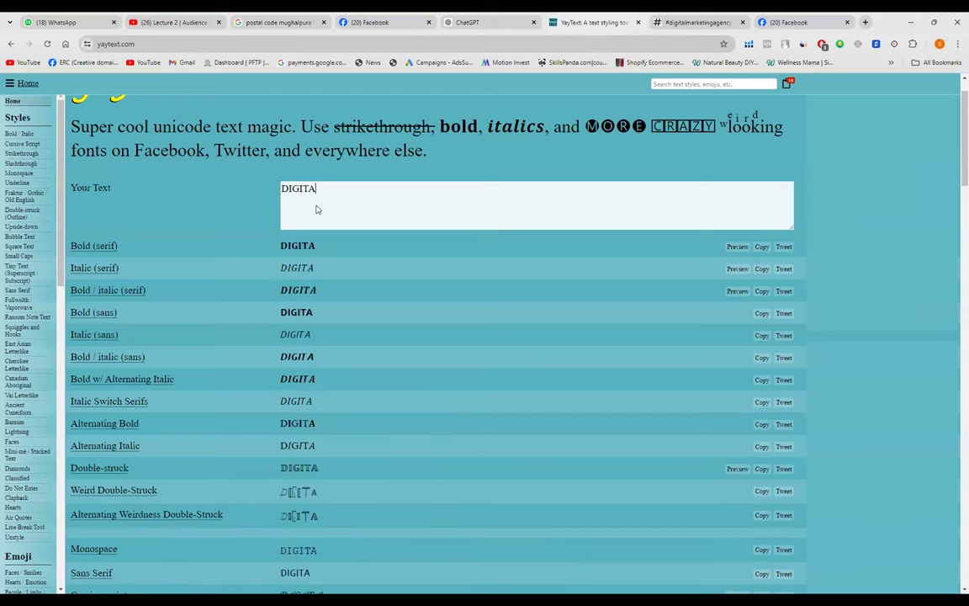
{"action": "type", "text": "LIZE"}
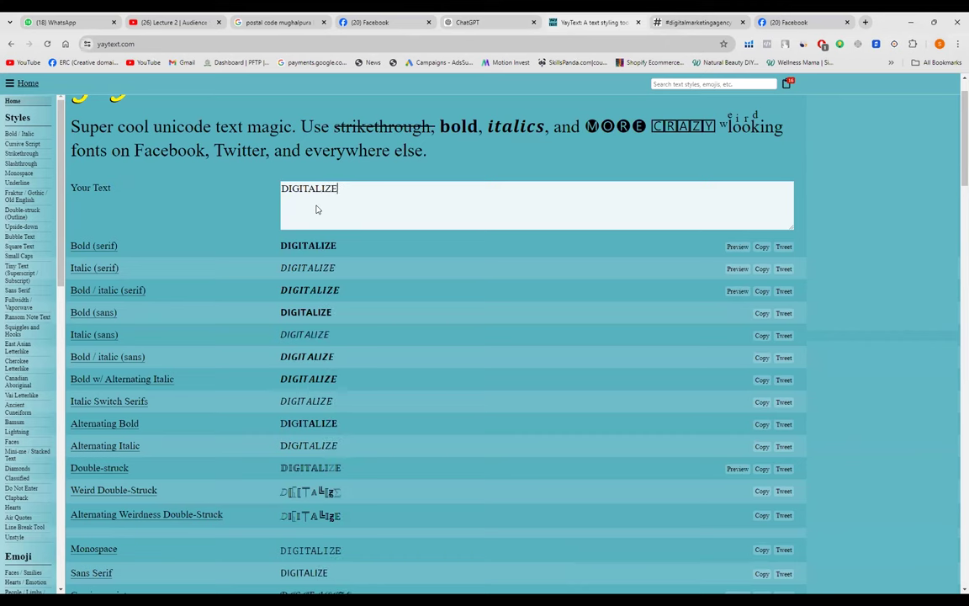
{"action": "left_click", "coordinate": [759, 246]}
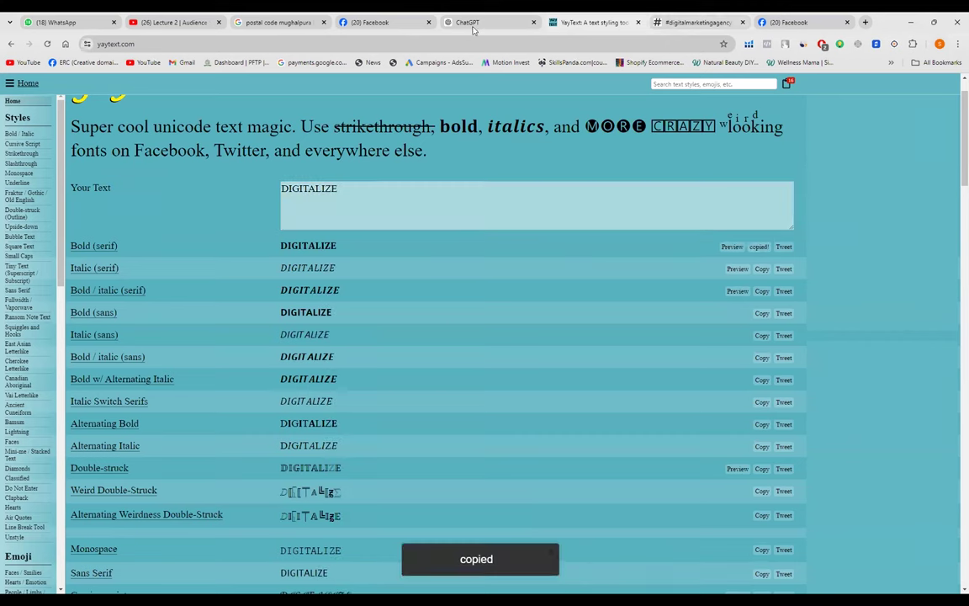
- Replace the bio's lone bold D with the pasted bold DIGITALIZE, and end the bio with a 'Contact us:' line and the phone number
{"action": "left_click", "coordinate": [349, 23]}
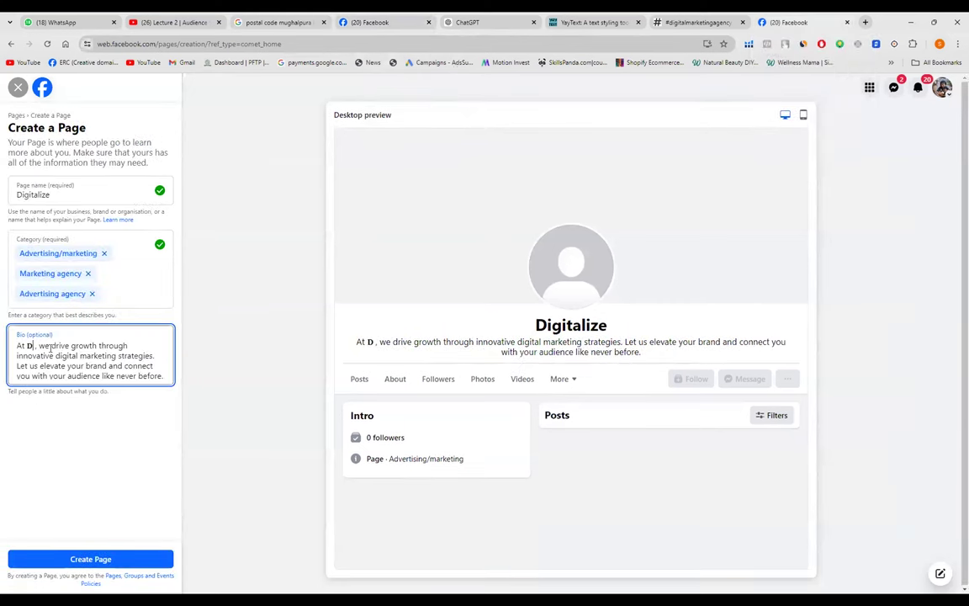
{"action": "key", "text": "BackSpace"}
{"action": "key", "text": "ctrl+v"}
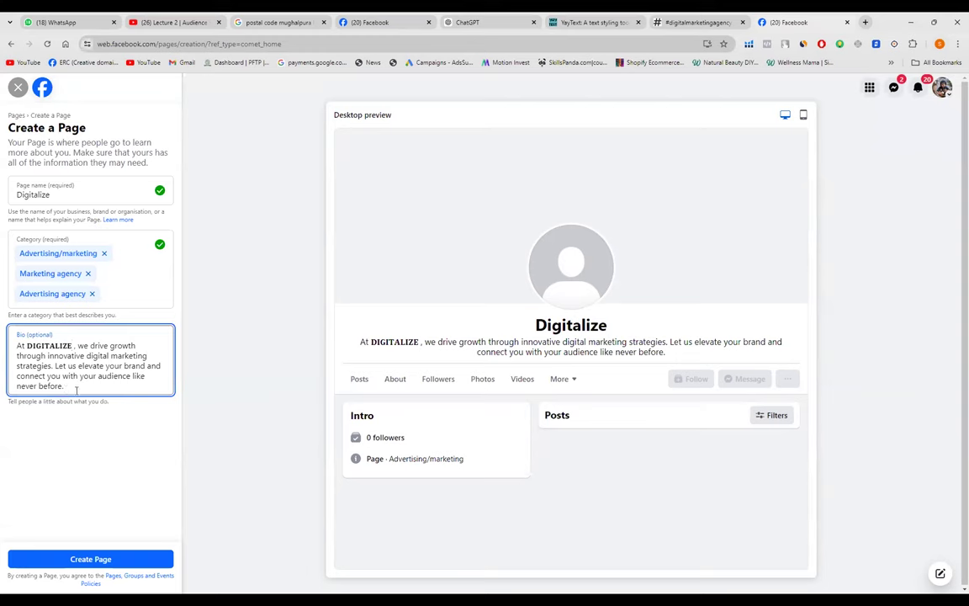
{"action": "left_click", "coordinate": [77, 391]}
{"action": "type", "text": "C"}
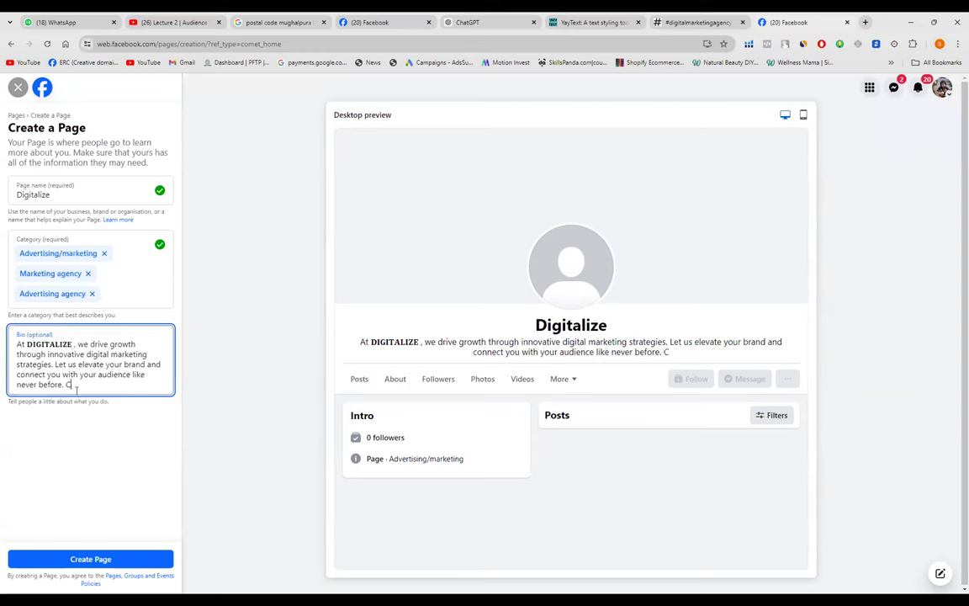
{"action": "type", "text": "onta"}
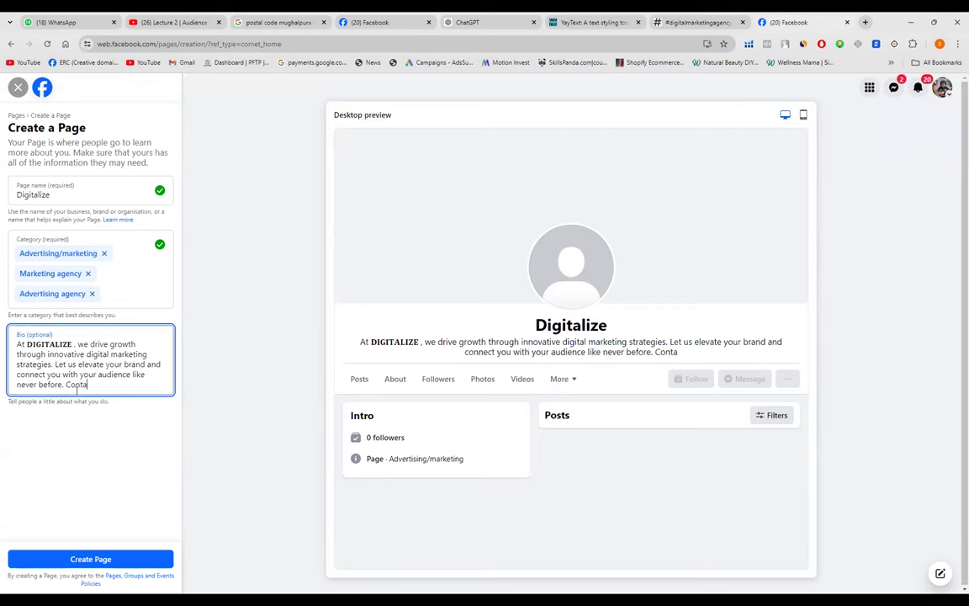
{"action": "type", "text": "ct us"}
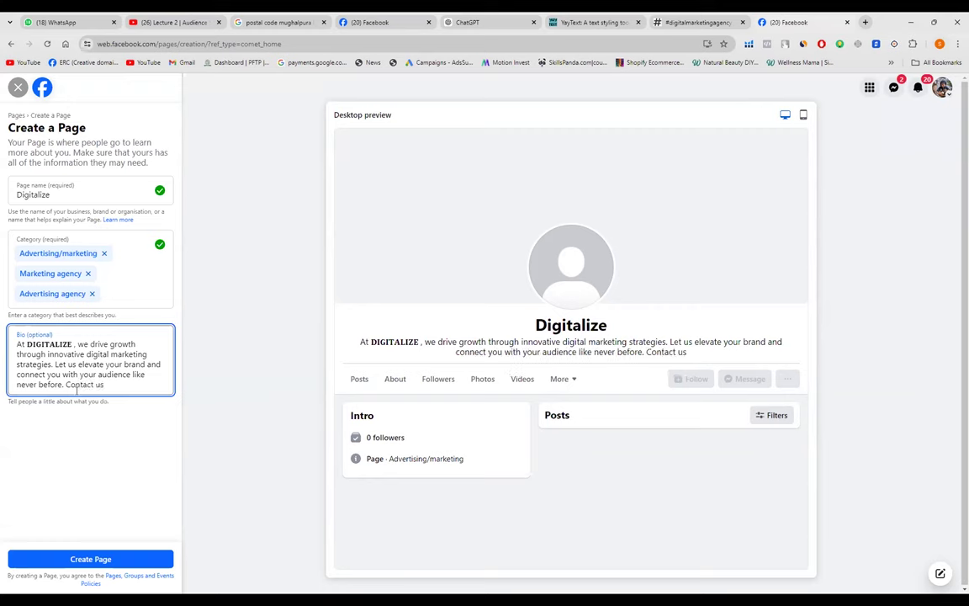
{"action": "type", "text": ": "}
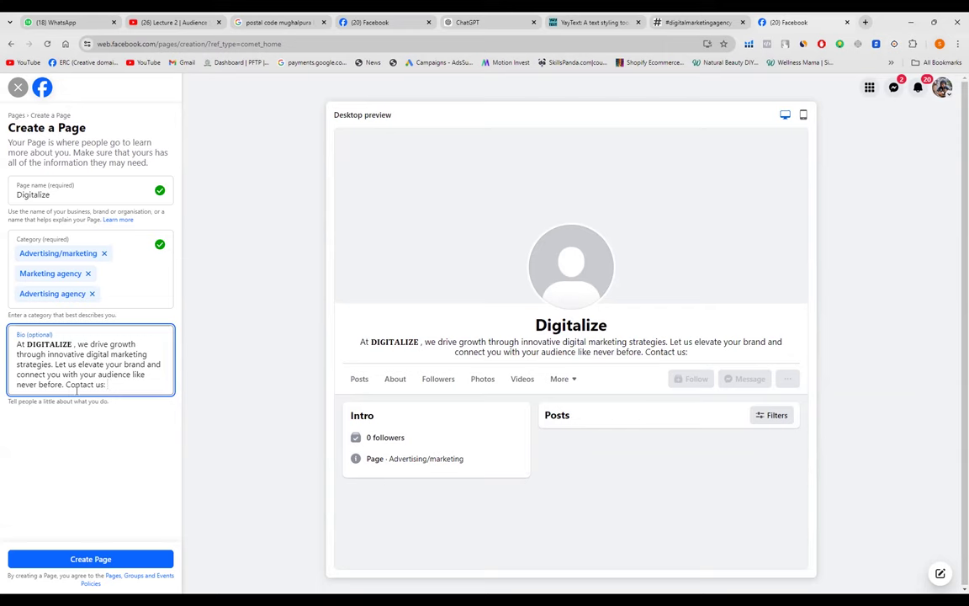
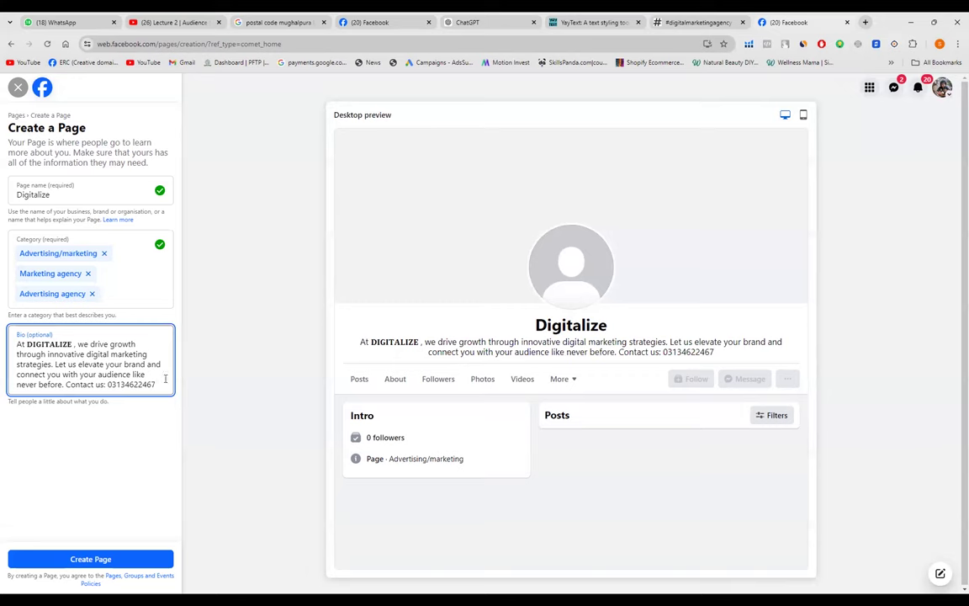
- Select the bio's Contact us line, then clear YayText's sample box and paste into it
{"action": "left_click_drag", "start_coordinate": [158, 384], "coordinate": [65, 411]}
{"action": "key", "text": "ctrl+c"}
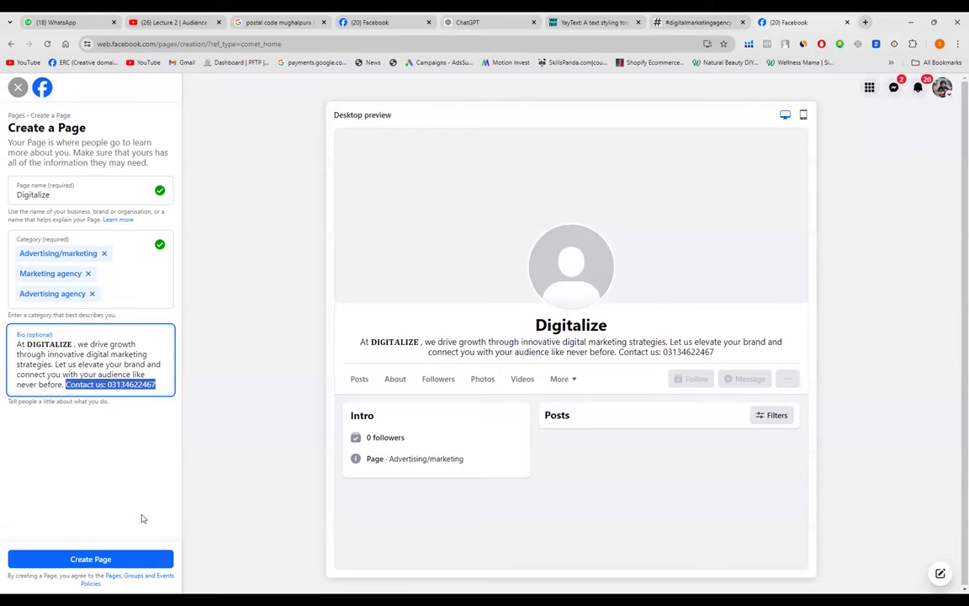
{"action": "key", "text": "ctrl+shift+Tab"}
{"action": "key", "text": "ctrl+shift+Tab"}
{"action": "left_click_drag", "start_coordinate": [390, 198], "coordinate": [272, 186]}
{"action": "key", "text": "BackSpace"}
{"action": "key", "text": "ctrl+v"}
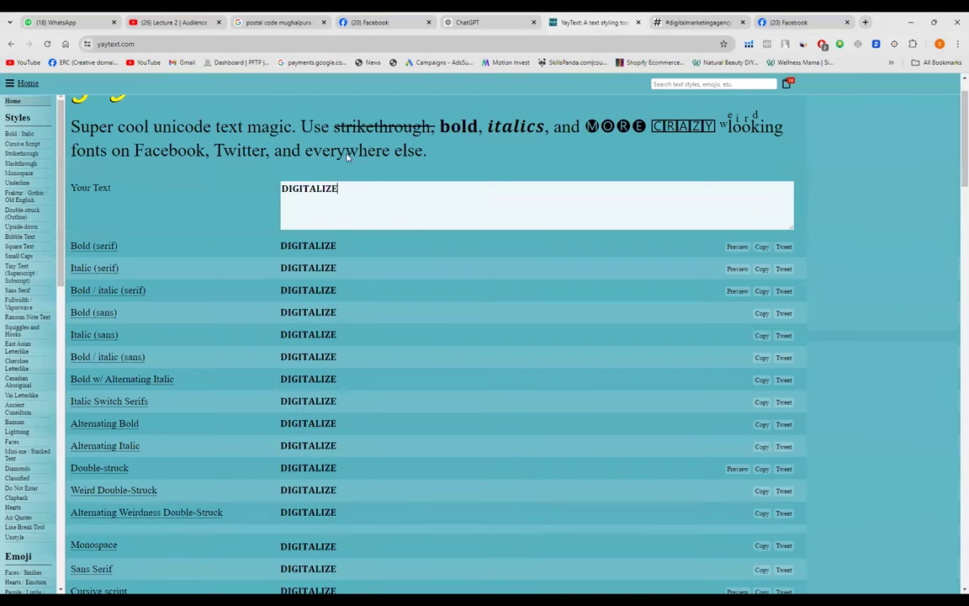
- Put the Contact us line into YayText's sample box in place of DIGITALIZE
{"action": "left_click", "coordinate": [383, 22]}
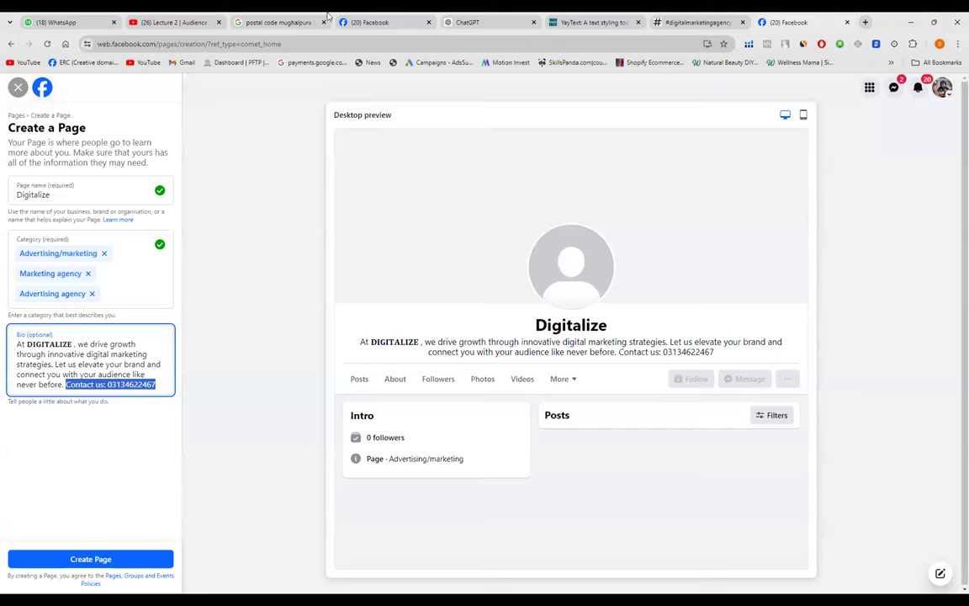
{"action": "left_click", "coordinate": [593, 21]}
{"action": "left_click_drag", "start_coordinate": [342, 188], "coordinate": [260, 209]}
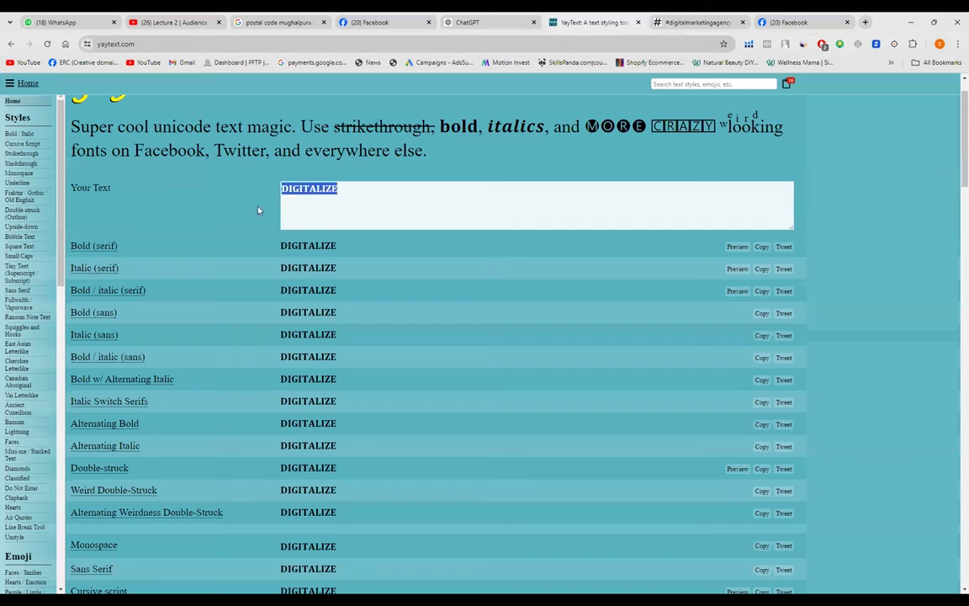
{"action": "key", "text": "BackSpace"}
{"action": "key", "text": "ctrl+v"}
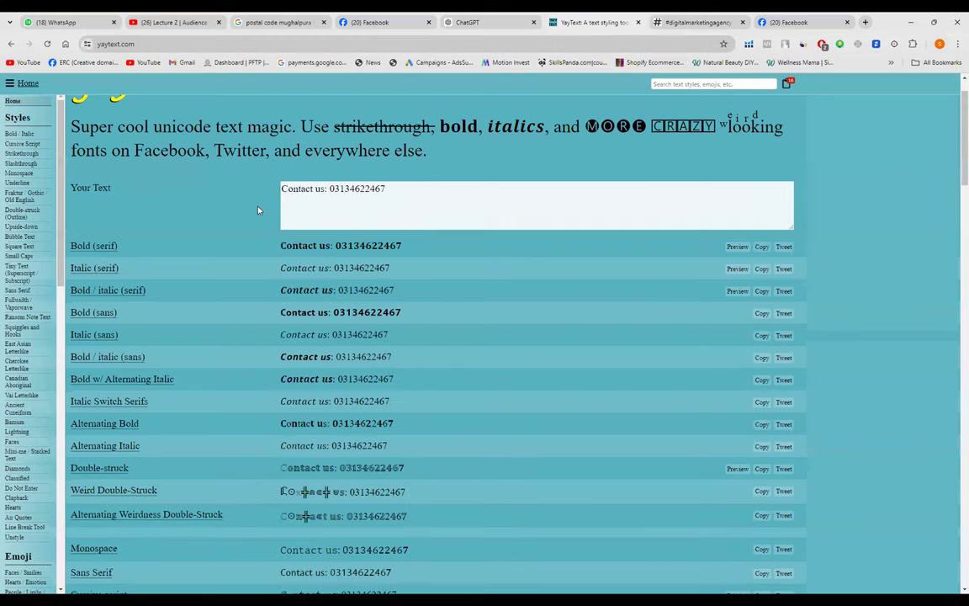
- Copy the Bold (serif) Contact us line and paste it over the plain line in the Facebook bio
{"action": "left_click", "coordinate": [762, 247]}
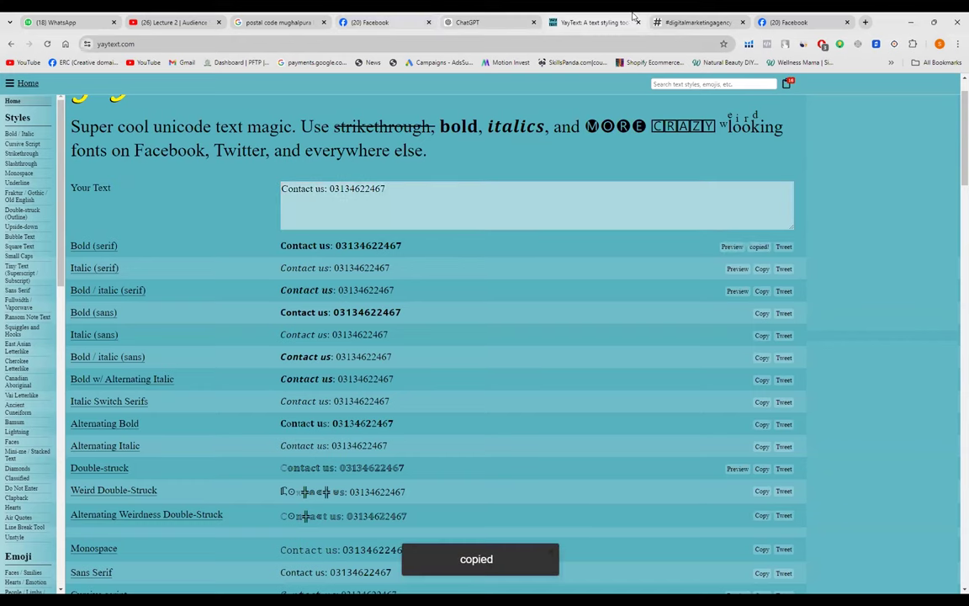
{"action": "left_click", "coordinate": [786, 22]}
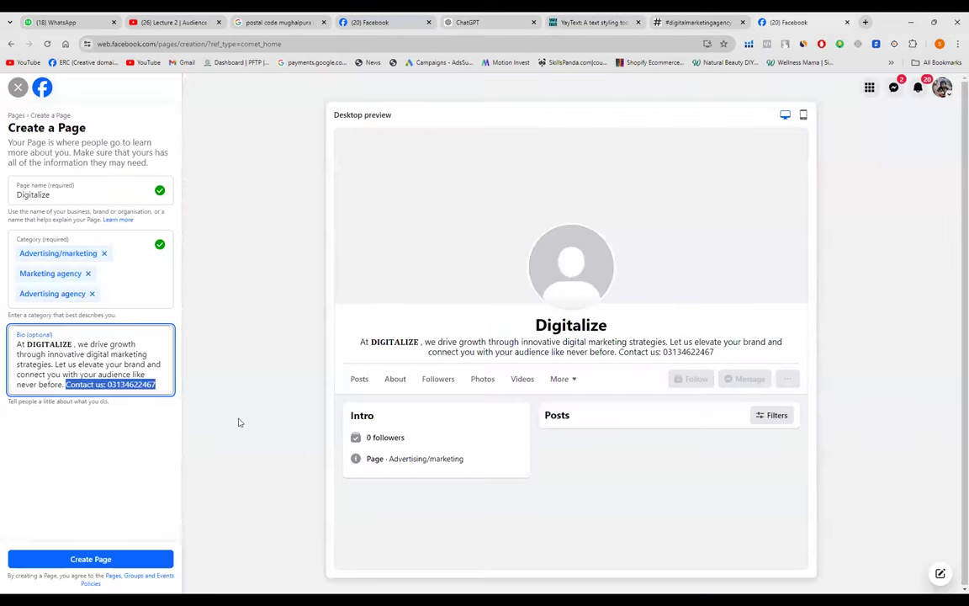
{"action": "key", "text": "ctrl+v"}
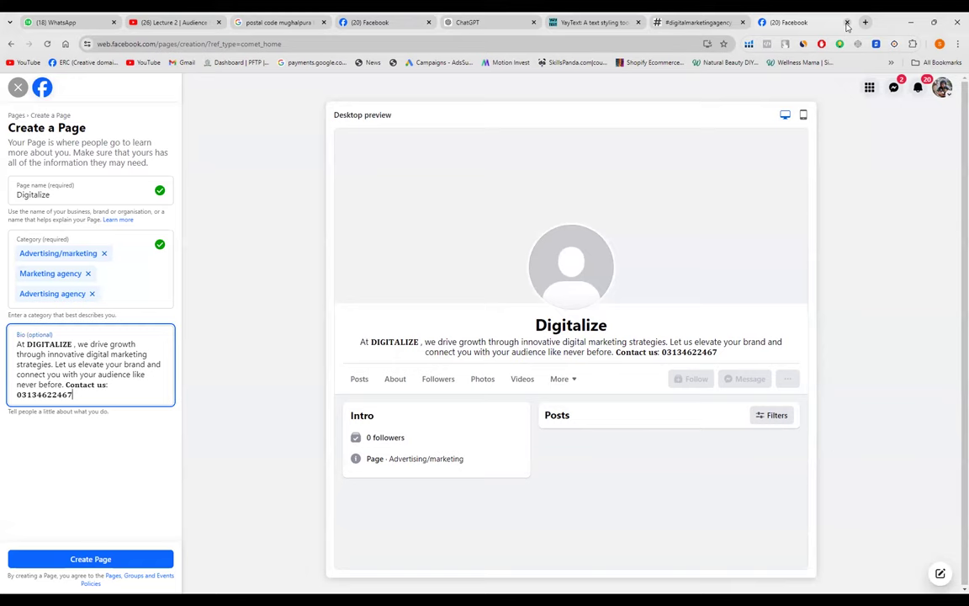
- Close the extra Create a Page tab, leaving without saving, and go back to the Digitalize setup tab
{"action": "left_click", "coordinate": [848, 23]}
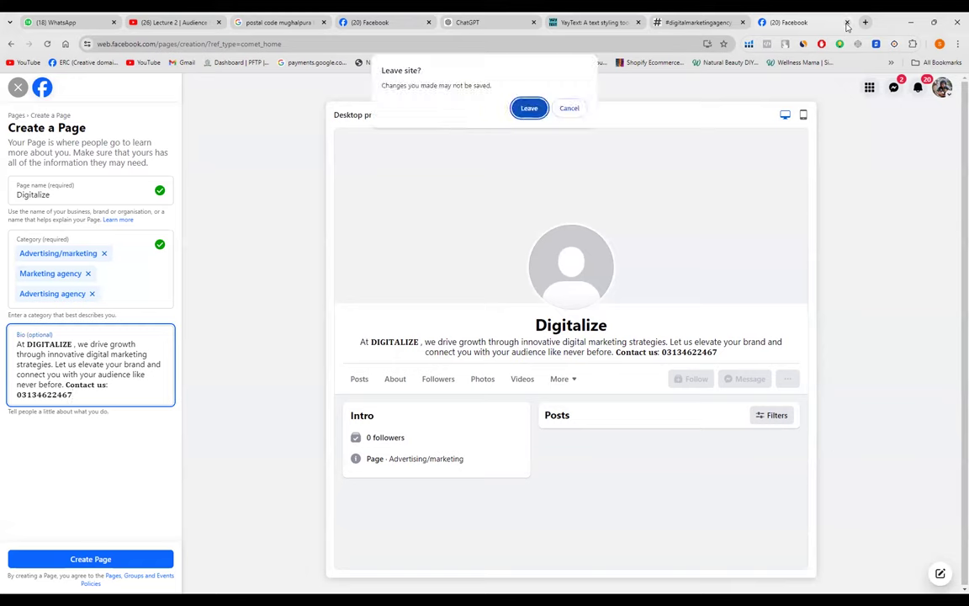
{"action": "left_click", "coordinate": [521, 111]}
{"action": "left_click", "coordinate": [418, 23]}
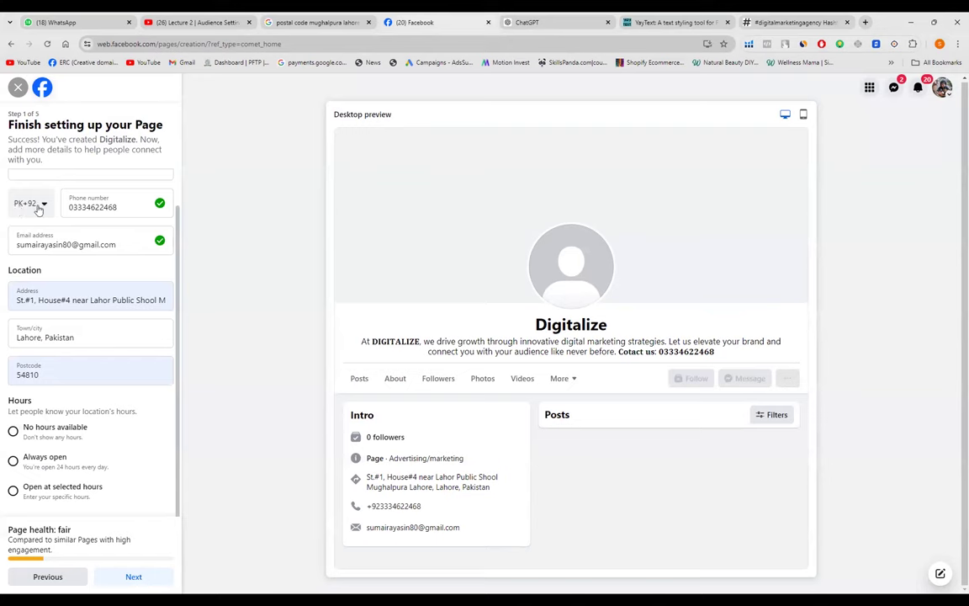
- Set the Page's Hours option to 'Open at selected hours'
{"action": "scroll", "coordinate": [40, 201], "scroll_direction": "up", "scroll_amount": 1}
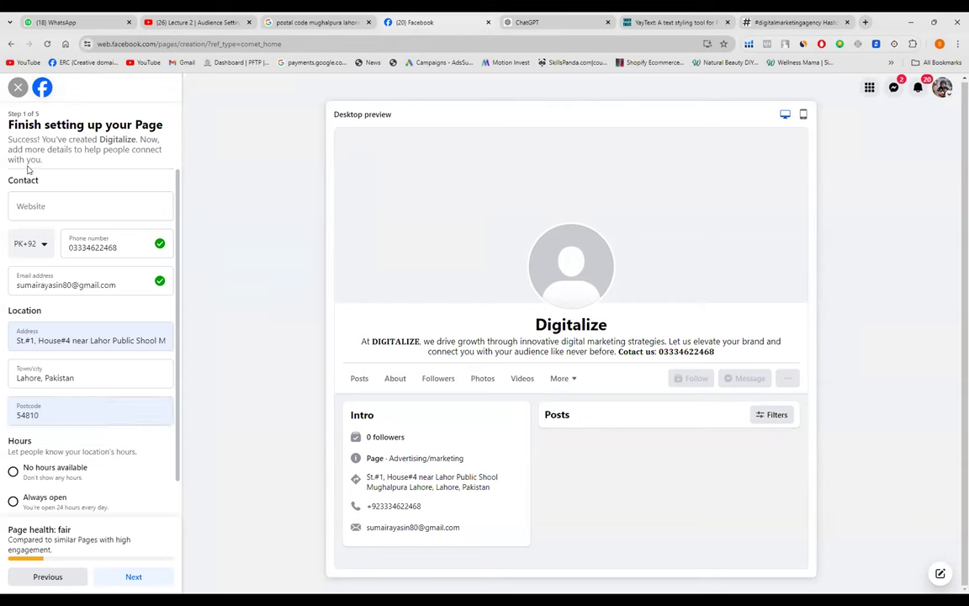
{"action": "left_click", "coordinate": [42, 212]}
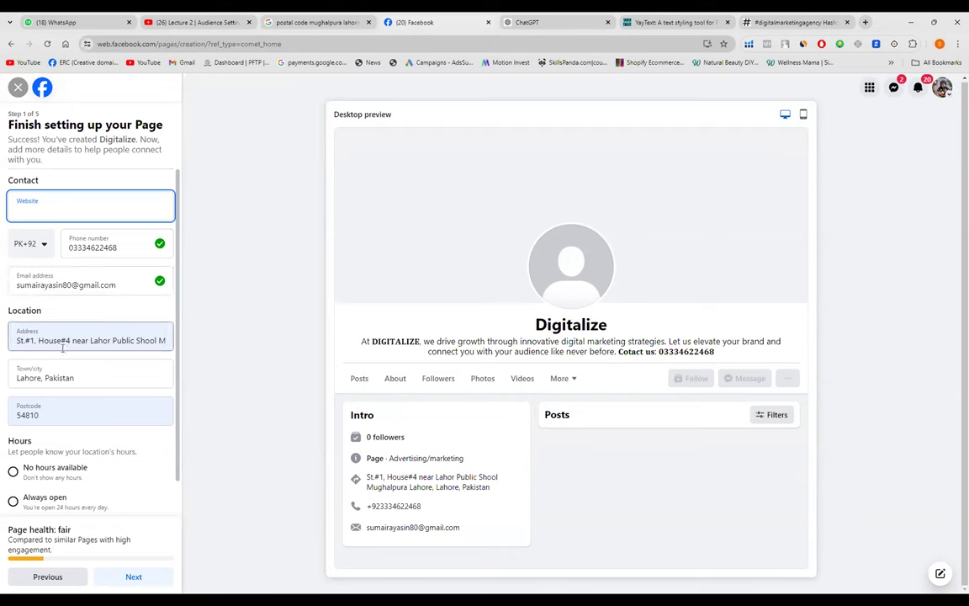
{"action": "scroll", "coordinate": [62, 348], "scroll_direction": "down", "scroll_amount": 1}
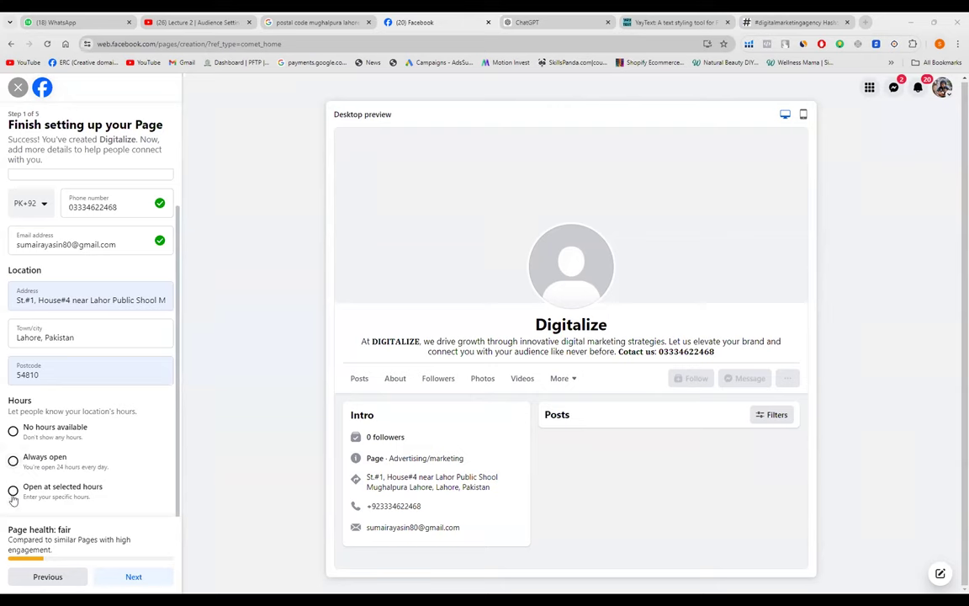
{"action": "left_click", "coordinate": [13, 492]}
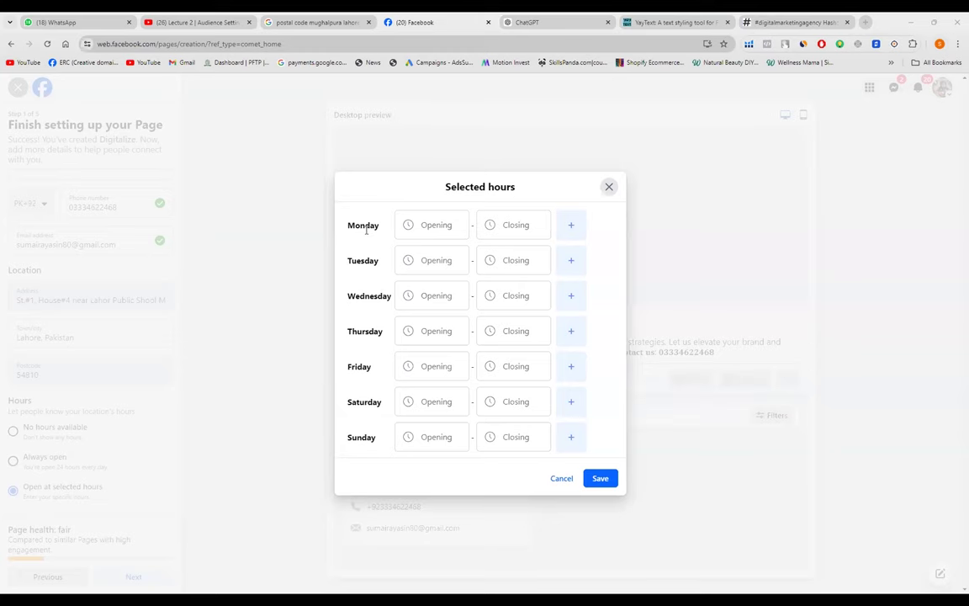
- Give Monday opening 09:00 and closing 10:00, then close the Selected hours dialog
{"action": "left_click", "coordinate": [444, 224]}
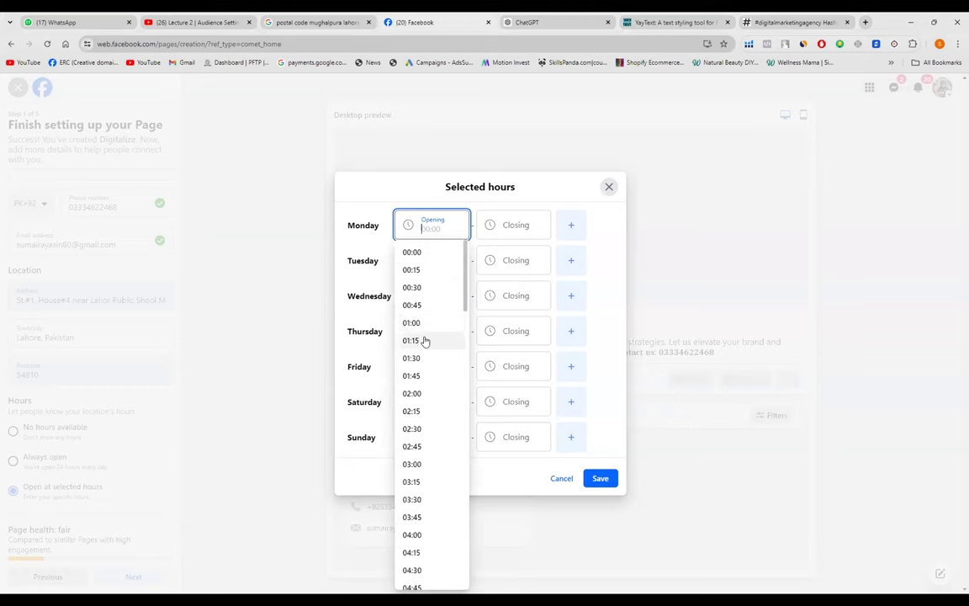
{"action": "scroll", "coordinate": [426, 341], "scroll_direction": "down", "scroll_amount": 2}
{"action": "scroll", "coordinate": [431, 357], "scroll_direction": "down", "scroll_amount": 5}
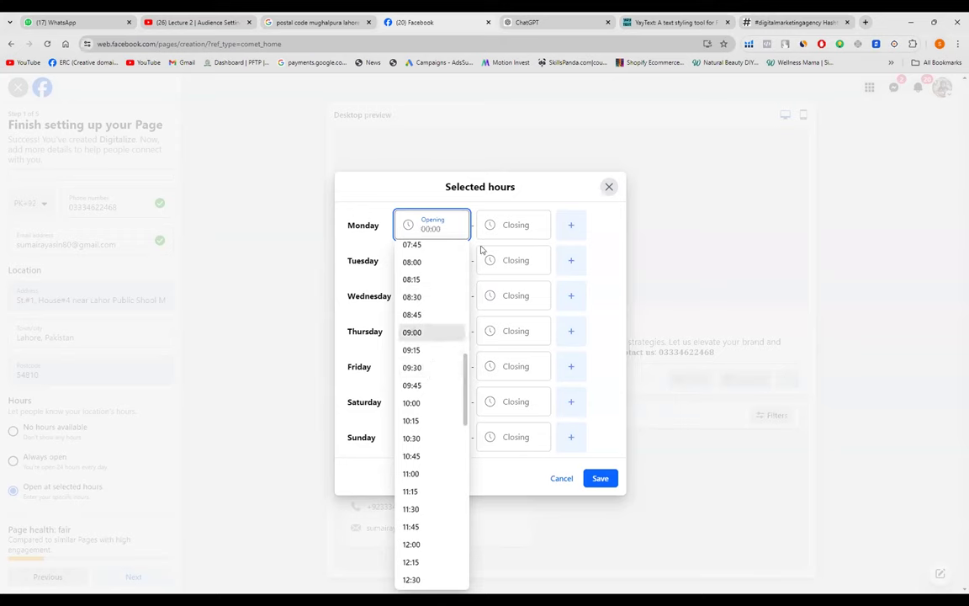
{"action": "key", "text": "Return"}
{"action": "left_click", "coordinate": [530, 224]}
{"action": "scroll", "coordinate": [495, 407], "scroll_direction": "down", "scroll_amount": 5}
{"action": "scroll", "coordinate": [494, 402], "scroll_direction": "down", "scroll_amount": 2}
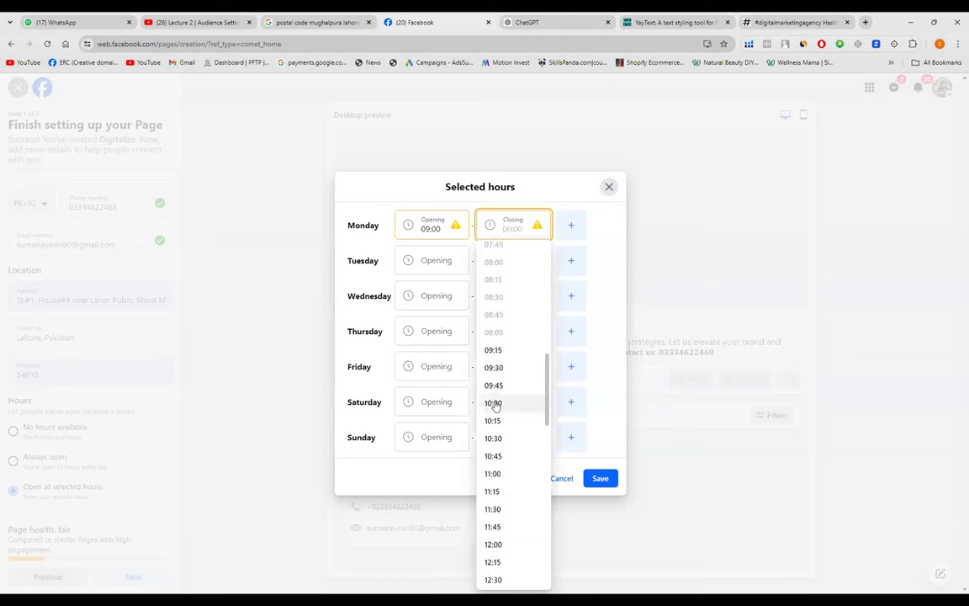
{"action": "left_click", "coordinate": [493, 403]}
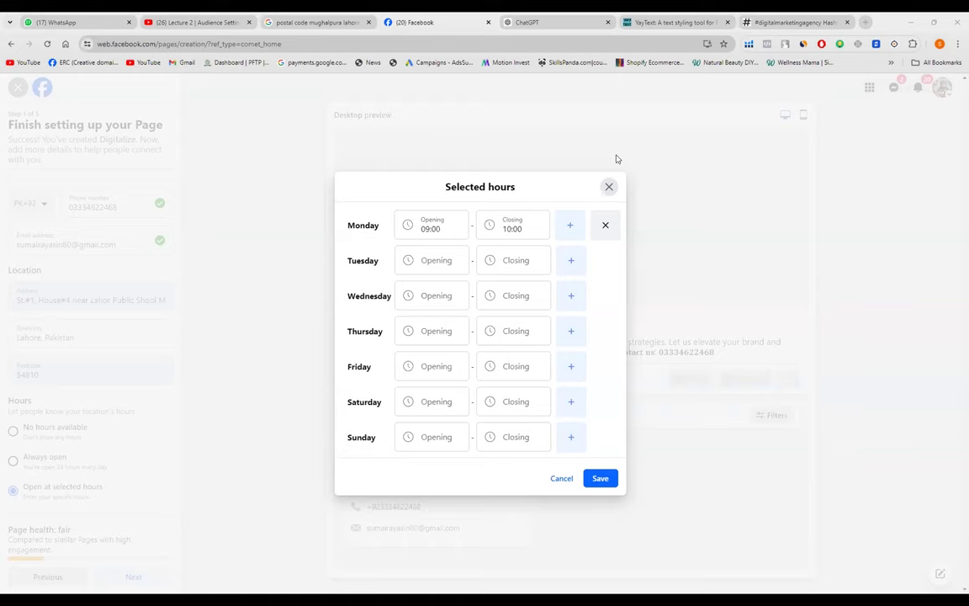
{"action": "left_click", "coordinate": [610, 186]}
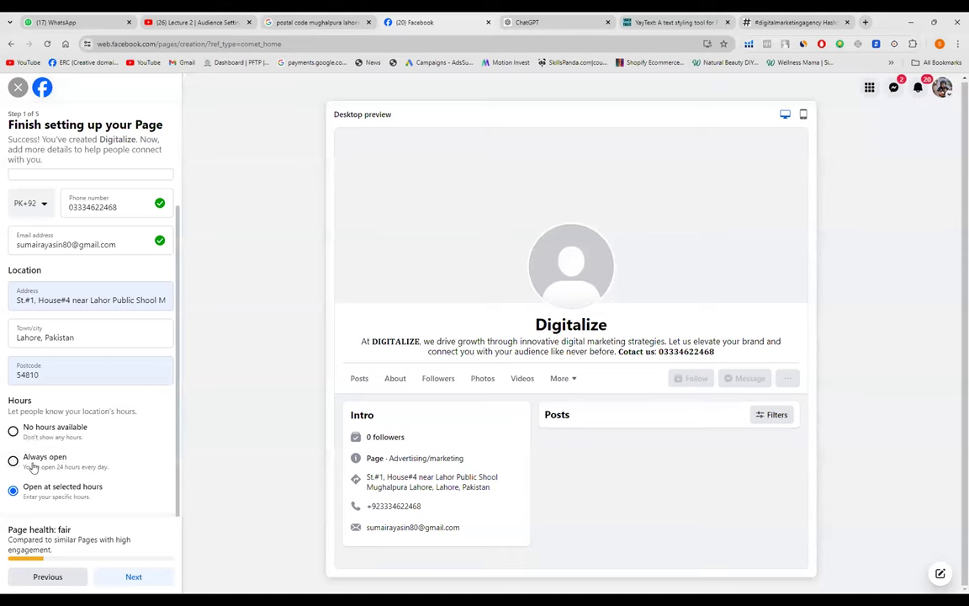
- Switch the Page's hours to 'Always open' and advance to the Customise your Page step
{"action": "left_click", "coordinate": [34, 467]}
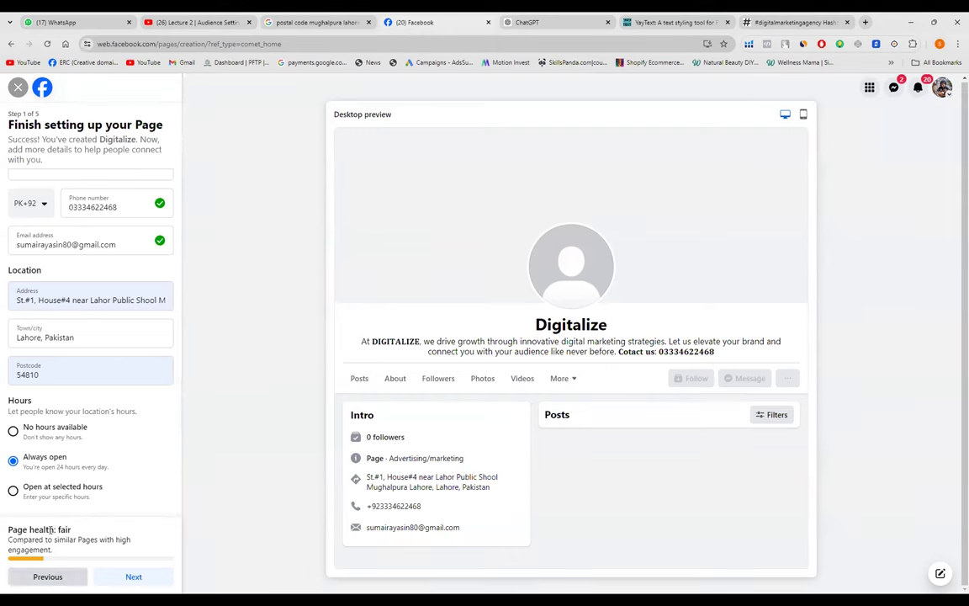
{"action": "left_click", "coordinate": [133, 577]}
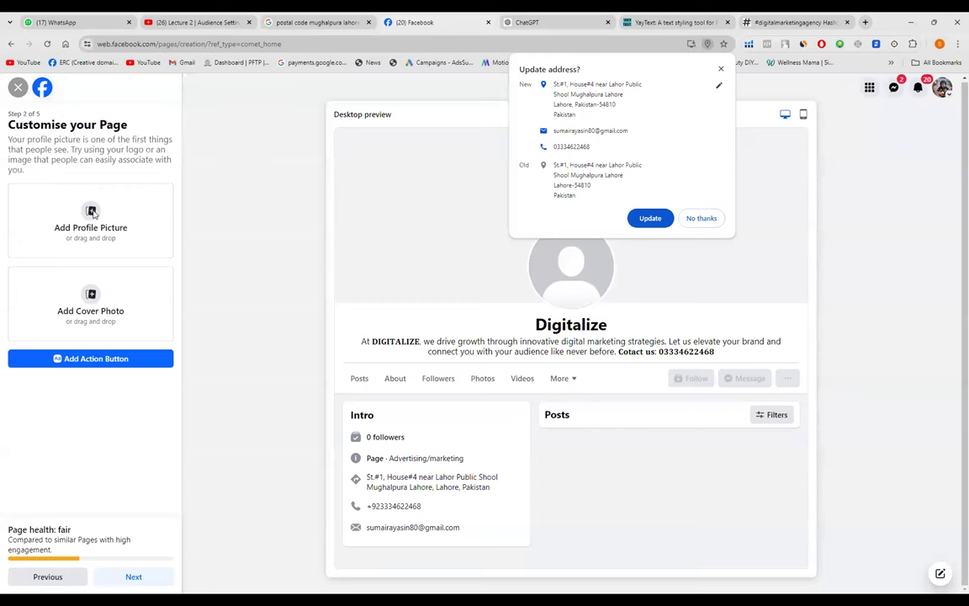
- Upload the 'Digitalize (2)' image as the profile picture and dismiss Chrome's Update address prompt
{"action": "left_click", "coordinate": [91, 212]}
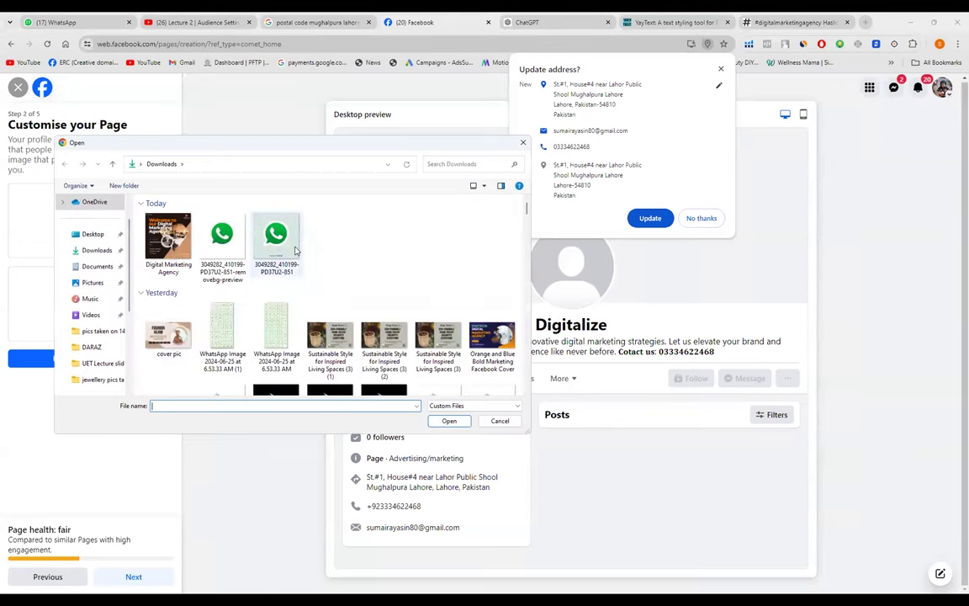
{"action": "scroll", "coordinate": [295, 250], "scroll_direction": "down", "scroll_amount": 1}
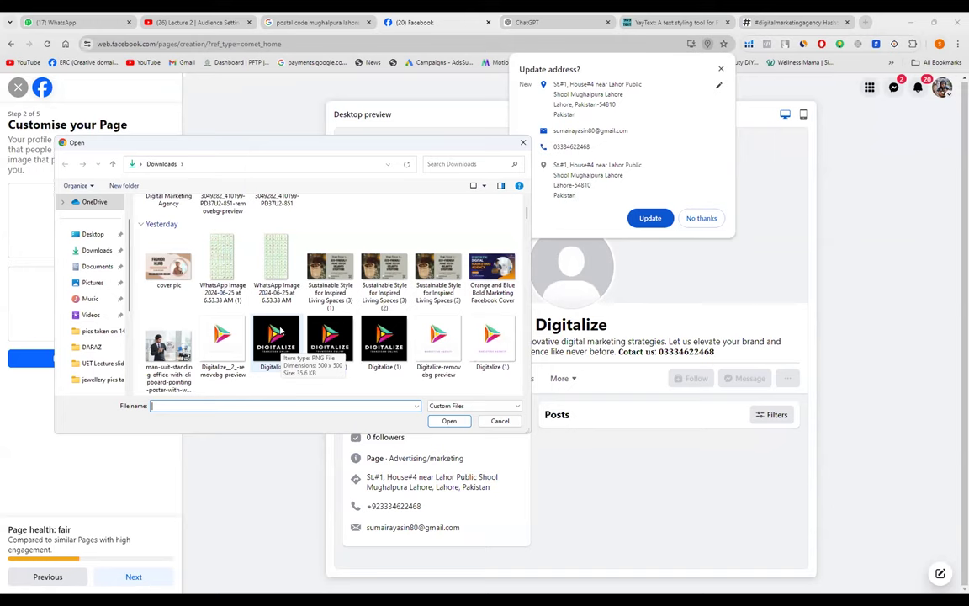
{"action": "left_click", "coordinate": [282, 333]}
{"action": "double_click", "coordinate": [281, 333]}
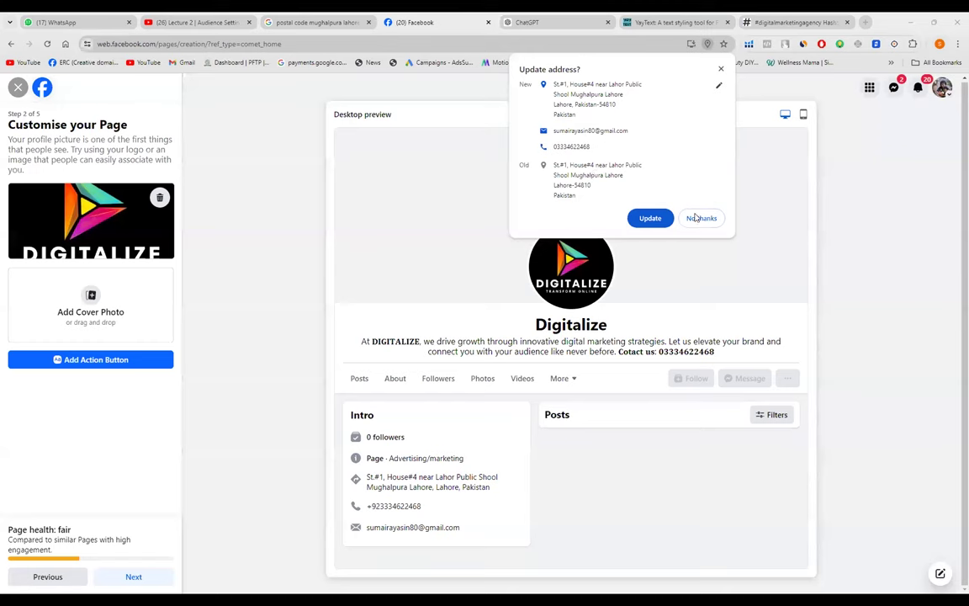
{"action": "key", "text": "Escape"}
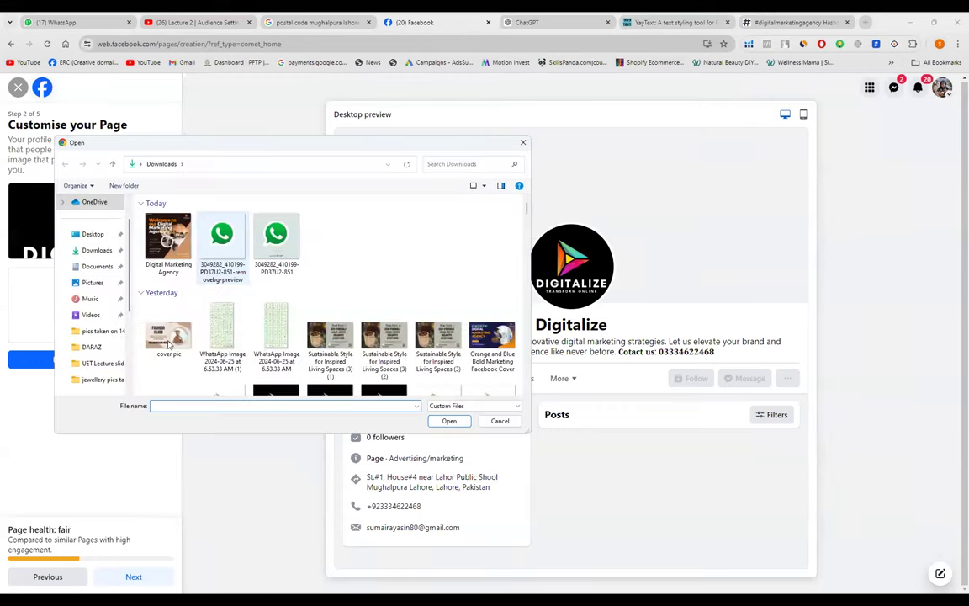
- Upload 'Orange and Blue Bold Marketing Facebook Cover' from Downloads as the cover photo
{"action": "scroll", "coordinate": [242, 334], "scroll_direction": "down", "scroll_amount": 1}
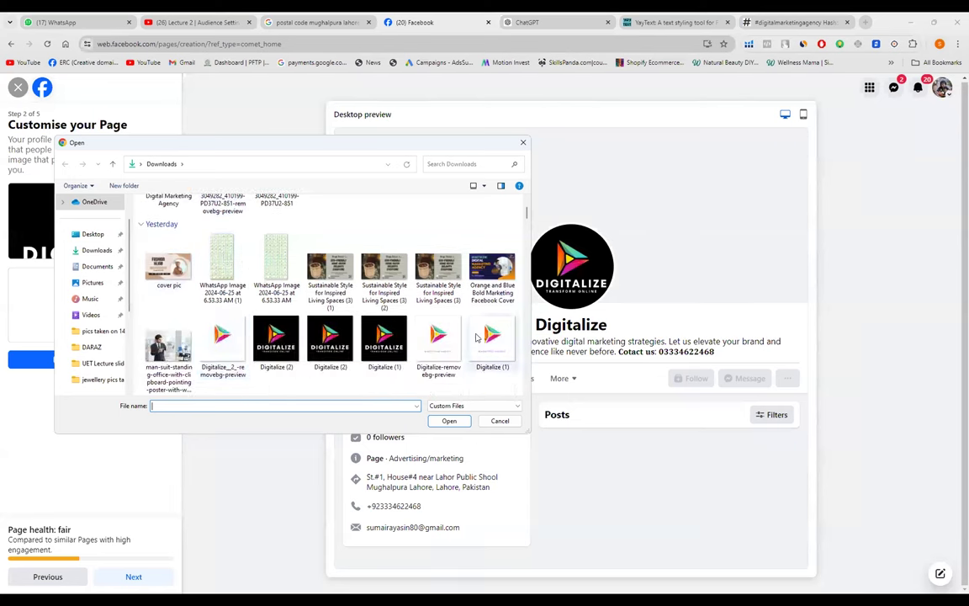
{"action": "double_click", "coordinate": [477, 268]}
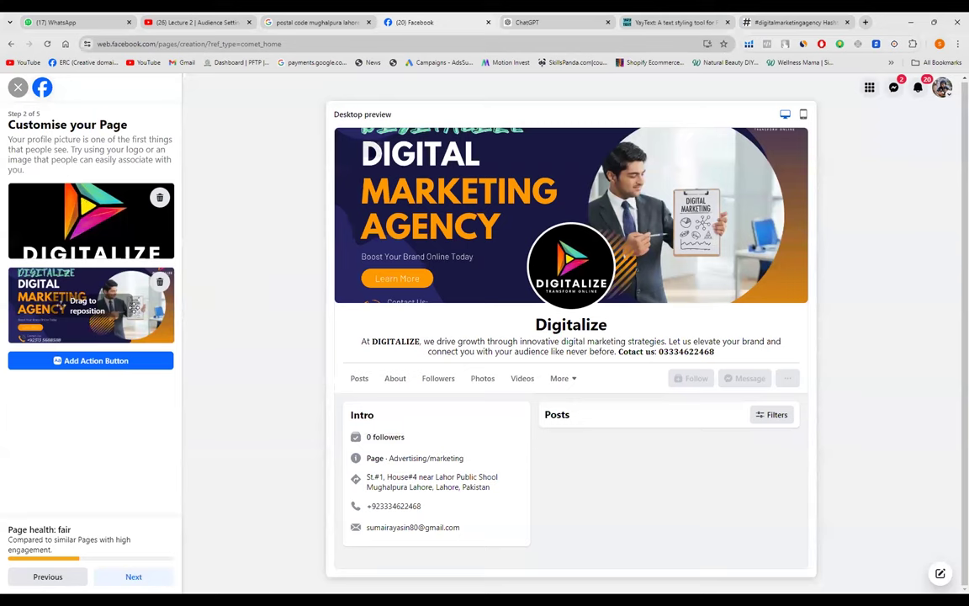
- Reposition the cover photo vertically so more of its contact line is visible
{"action": "left_click_drag", "start_coordinate": [73, 281], "coordinate": [73, 281]}
{"action": "left_click_drag", "start_coordinate": [117, 310], "coordinate": [117, 314]}
{"action": "left_click_drag", "start_coordinate": [164, 313], "coordinate": [456, 284]}
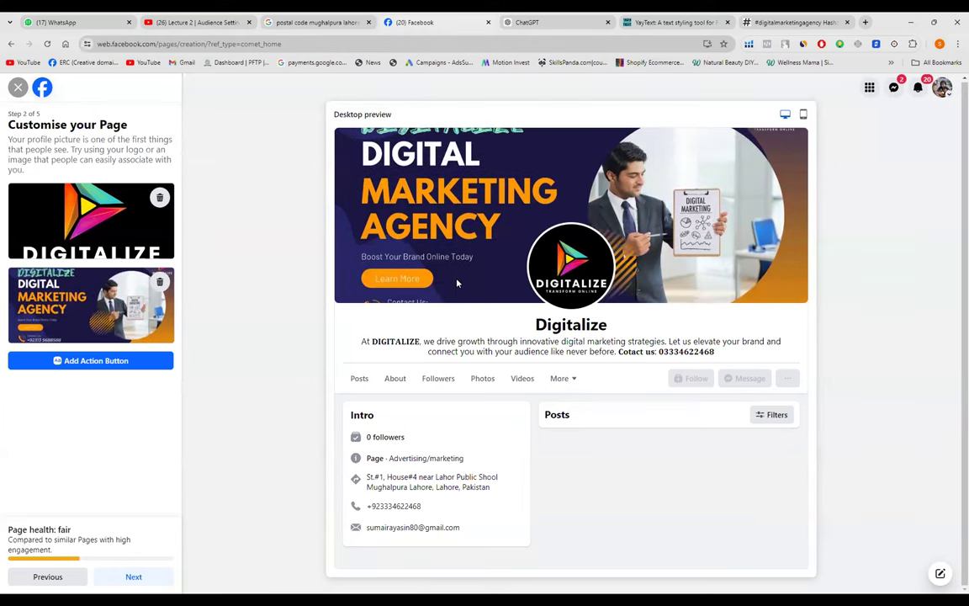
{"action": "left_click", "coordinate": [803, 115]}
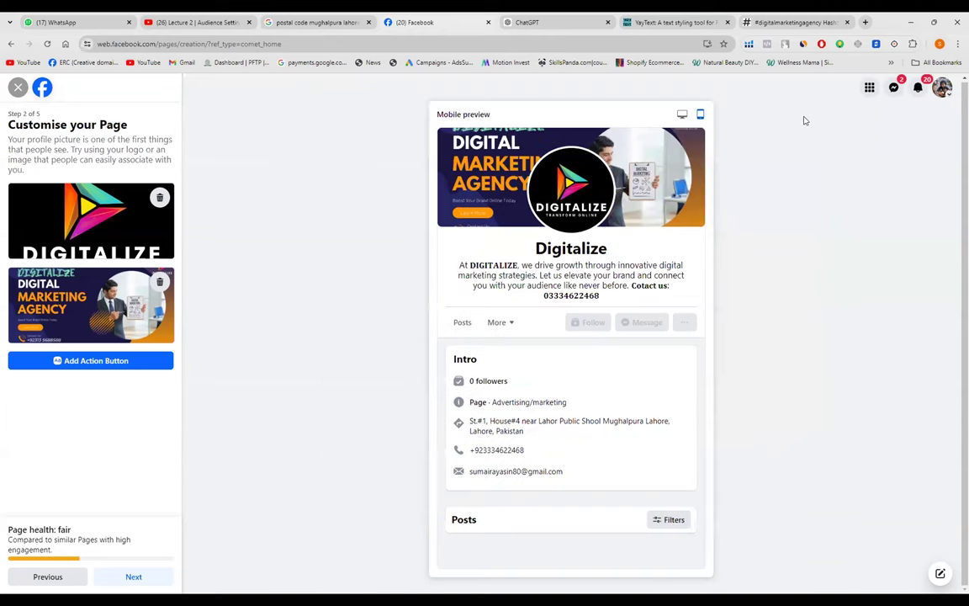
{"action": "left_click", "coordinate": [682, 115]}
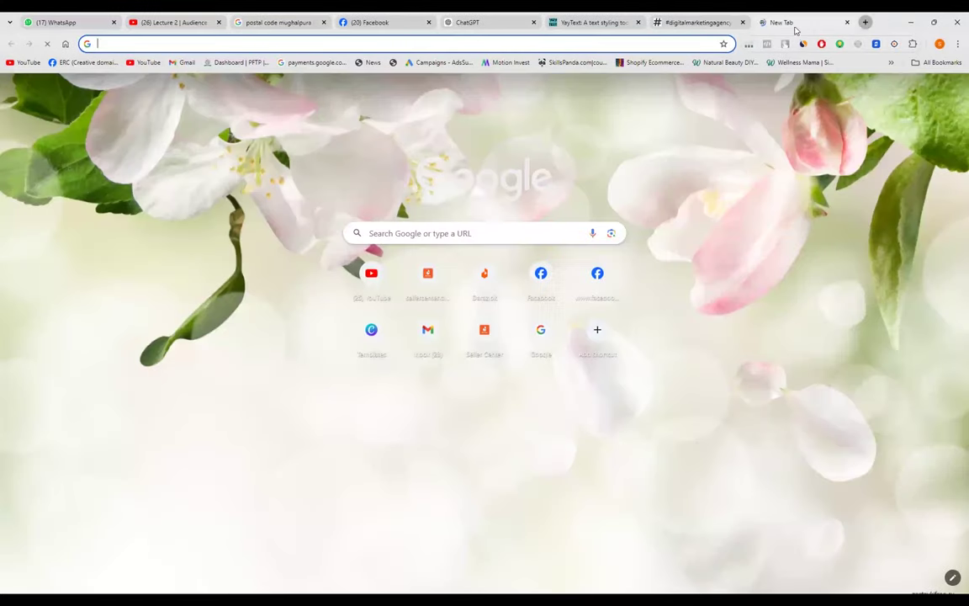
- Close the #digitalmarketingagency tab and open Canva via a Google search for 'canva.com'
{"action": "key", "text": "ctrl+t"}
{"action": "left_click", "coordinate": [742, 22]}
{"action": "left_click", "coordinate": [477, 235]}
{"action": "type", "text": "c"}
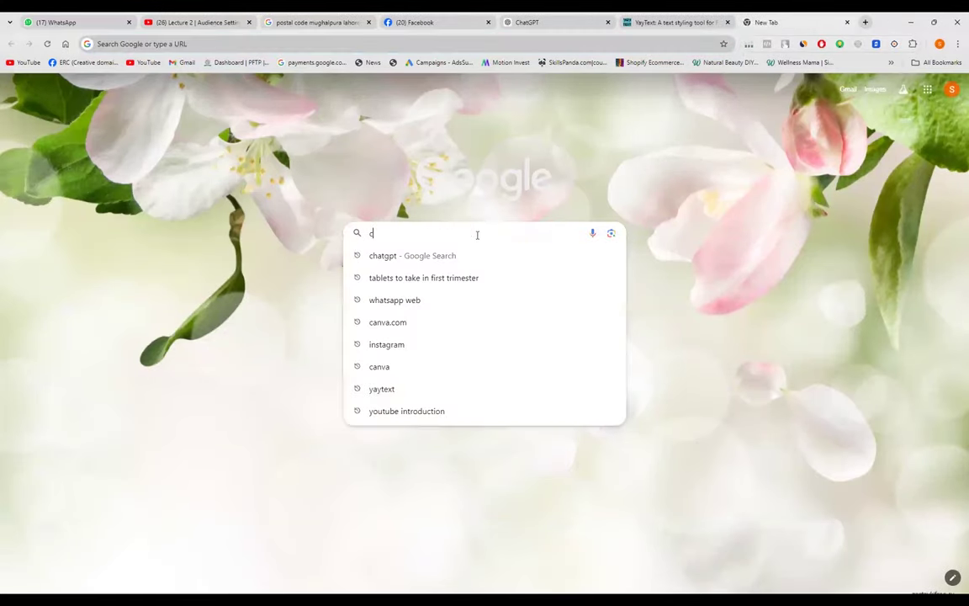
{"action": "type", "text": "anva.c"}
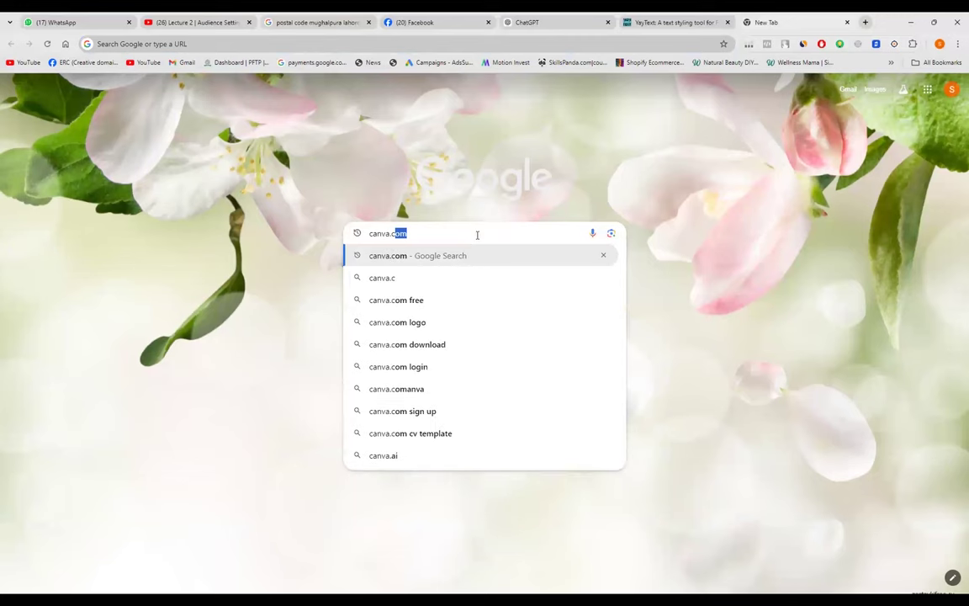
{"action": "type", "text": "om"}
{"action": "key", "text": "Return"}
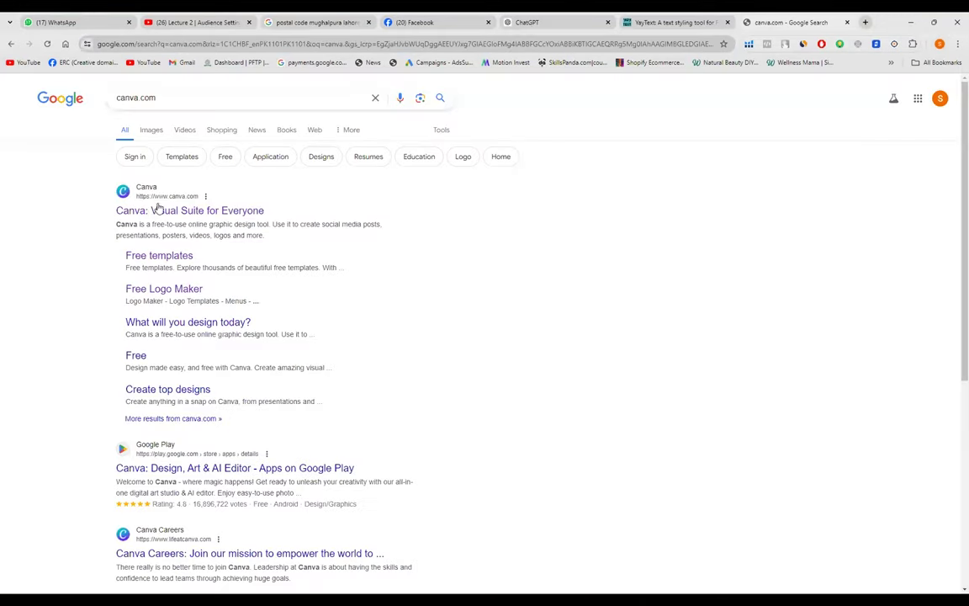
{"action": "left_click", "coordinate": [166, 212]}
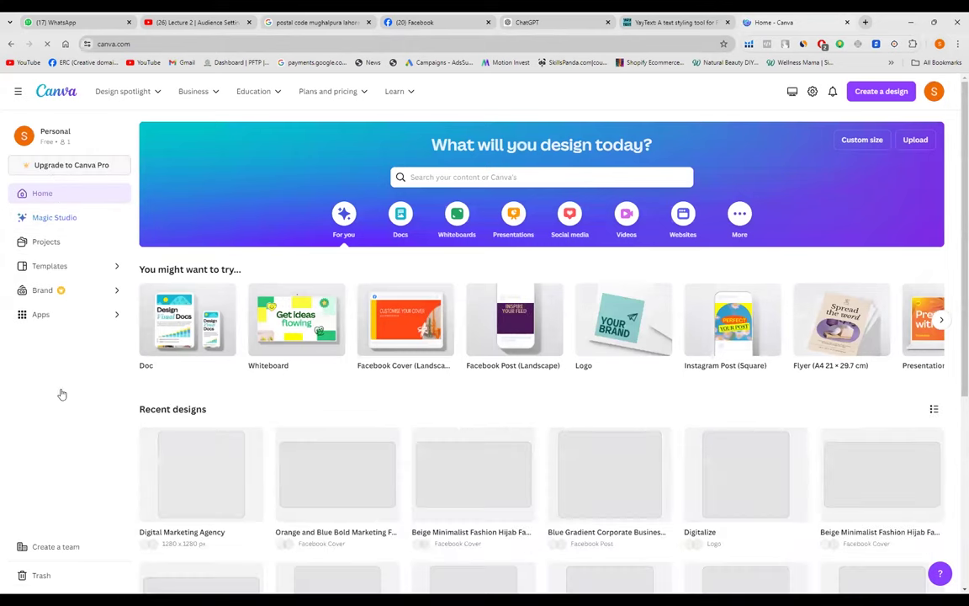
- Open the Orange and Blue Bold Marketing Facebook Cover design from Canva's Projects designs list
{"action": "left_click", "coordinate": [52, 242]}
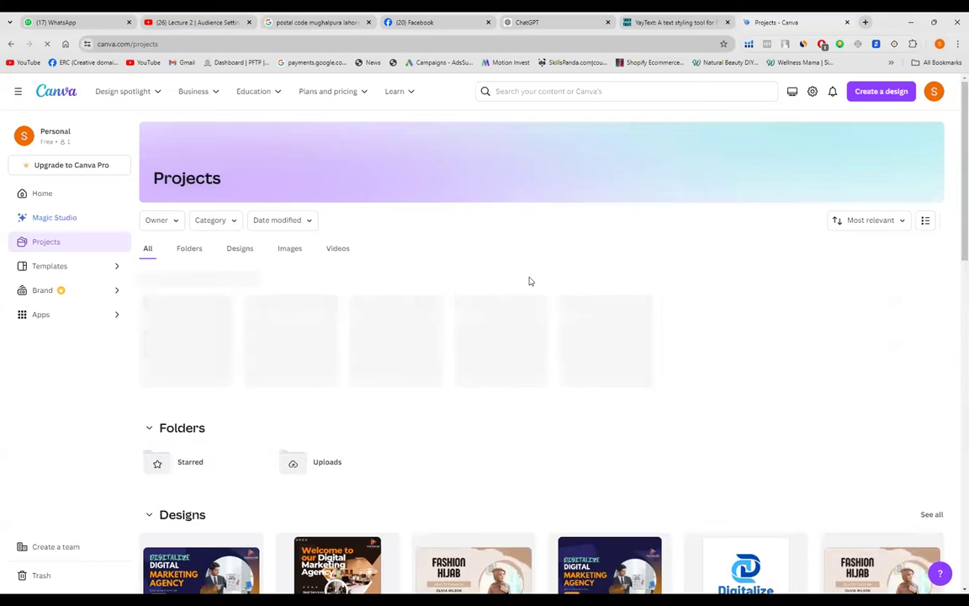
{"action": "scroll", "coordinate": [529, 281], "scroll_direction": "down", "scroll_amount": 3}
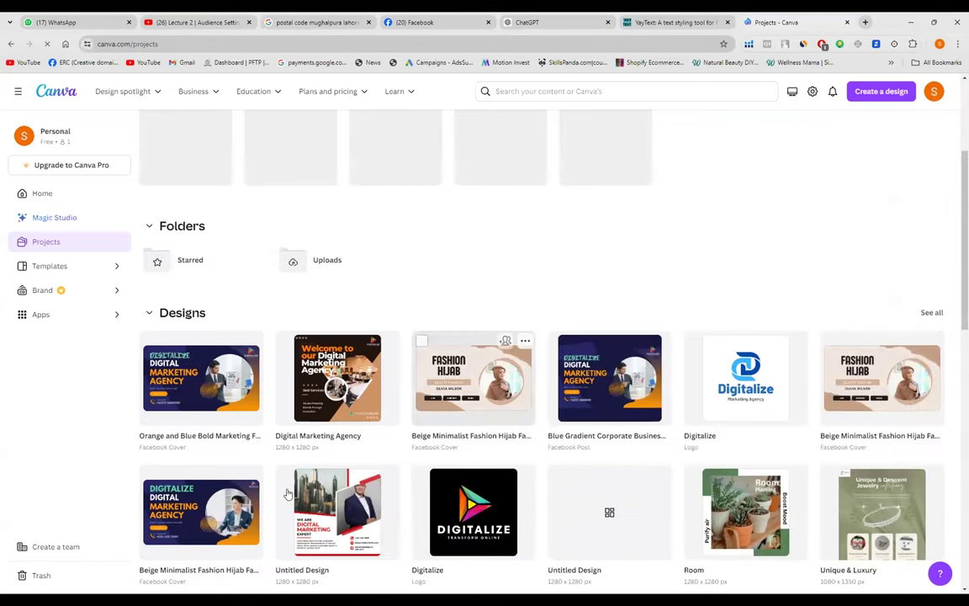
{"action": "left_click", "coordinate": [174, 337]}
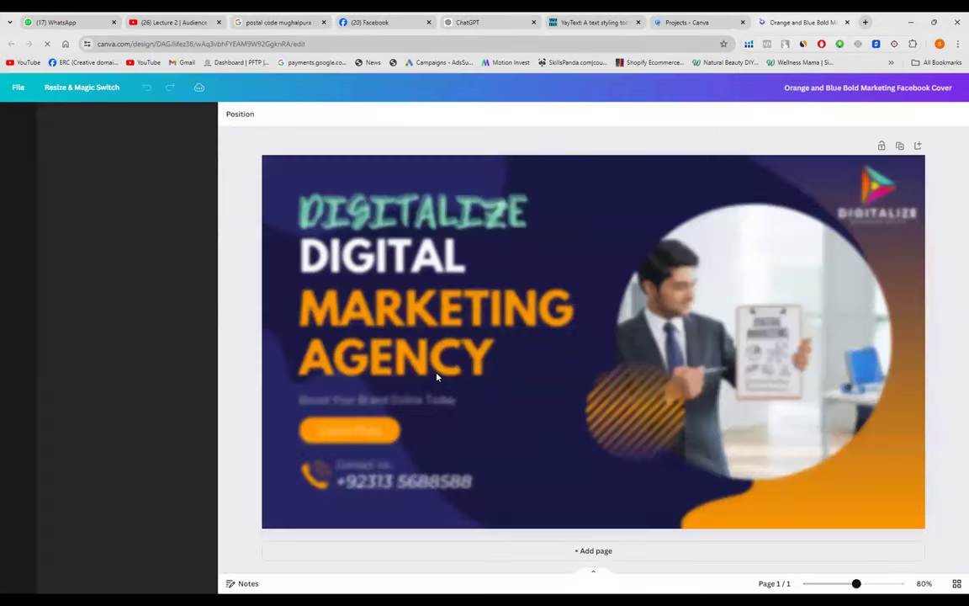
- Group the DIGITAL, MARKETING AGENCY and tagline text boxes and shrink the grouped block
{"action": "left_click", "coordinate": [357, 248]}
{"action": "left_click", "coordinate": [409, 327], "text": "shift"}
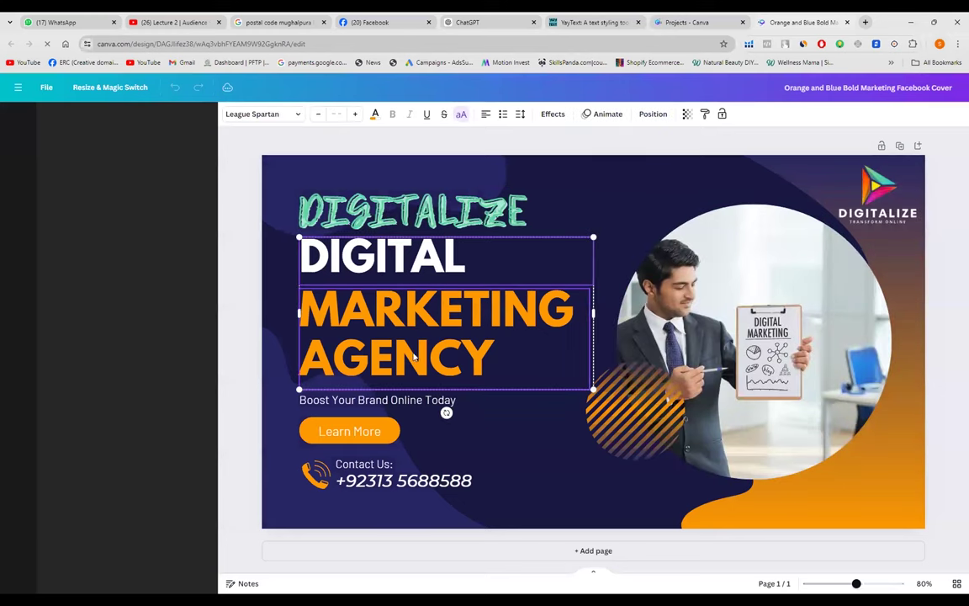
{"action": "left_click", "coordinate": [395, 400], "text": "shift"}
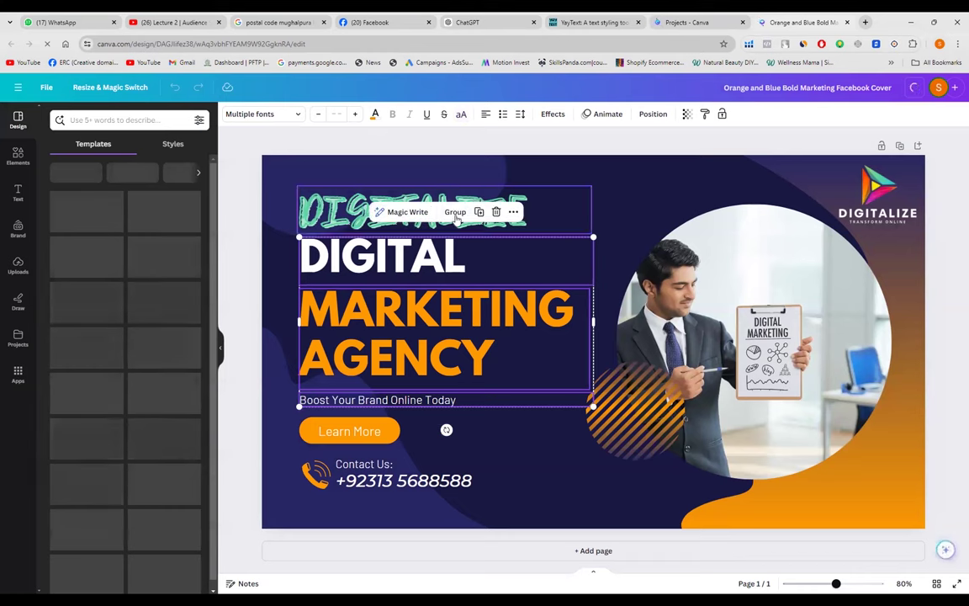
{"action": "left_click", "coordinate": [455, 211]}
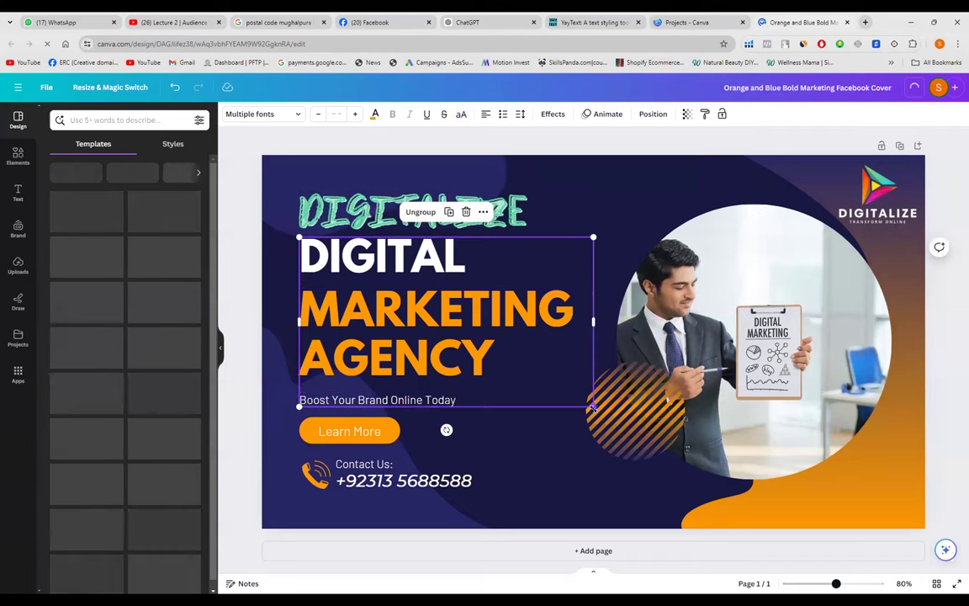
{"action": "left_click_drag", "start_coordinate": [593, 406], "coordinate": [564, 392]}
- Scale down the DIGITALIZE title and align it left above the DIGITAL MARKETING AGENCY heading
{"action": "left_click_drag", "start_coordinate": [441, 206], "coordinate": [469, 222]}
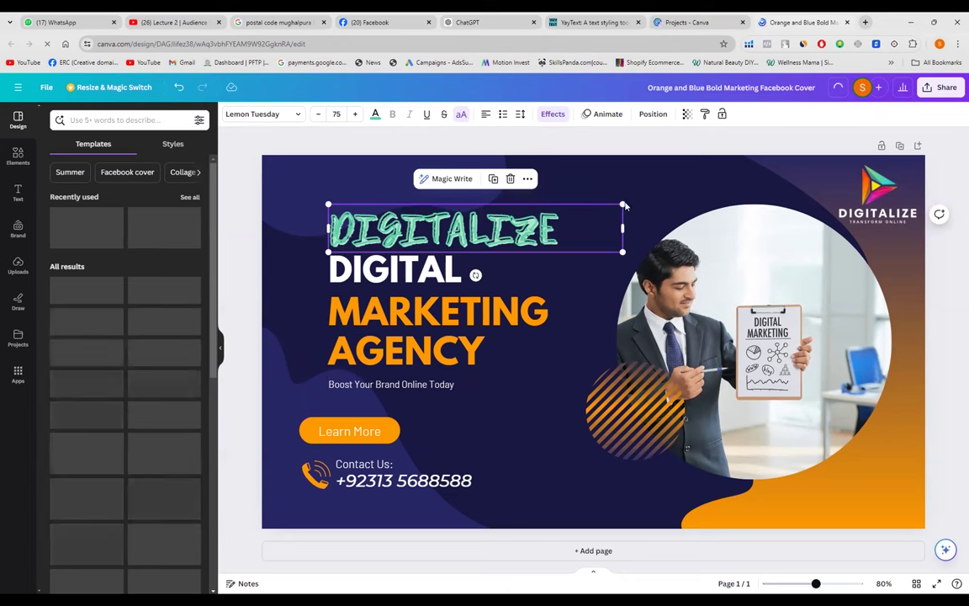
{"action": "left_click_drag", "start_coordinate": [620, 249], "coordinate": [566, 240]}
{"action": "left_click_drag", "start_coordinate": [467, 229], "coordinate": [423, 233]}
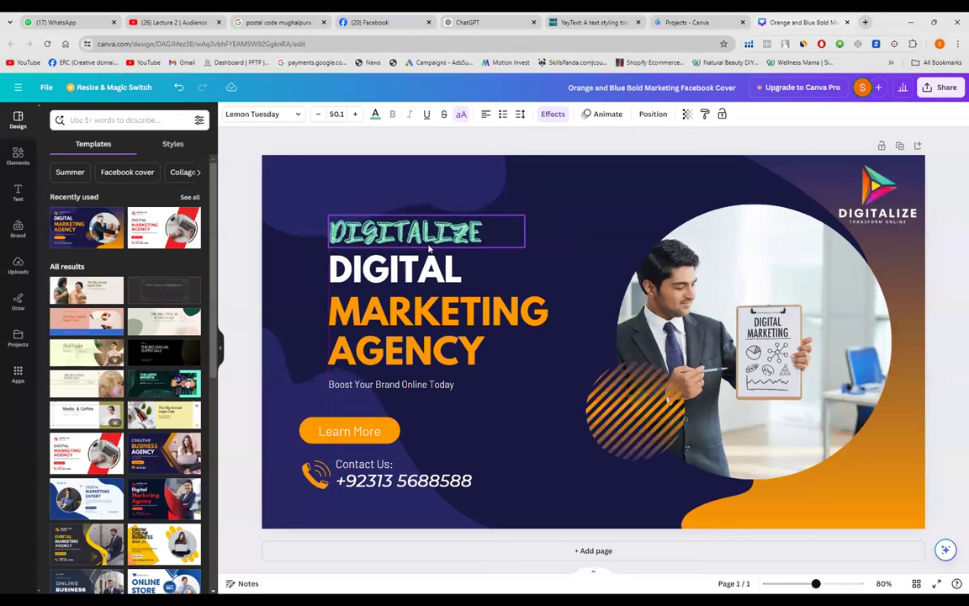
{"action": "left_click", "coordinate": [367, 255]}
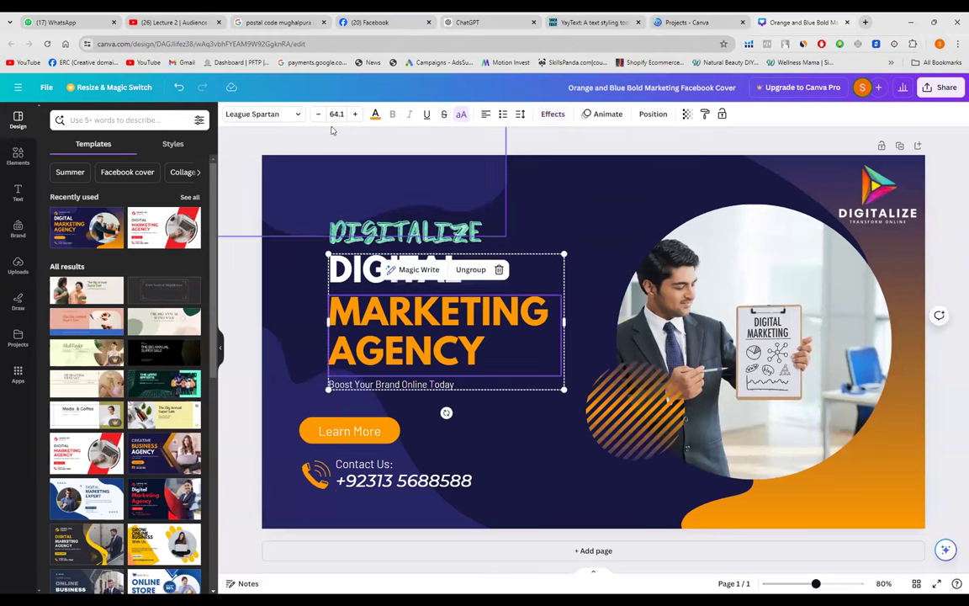
{"action": "left_click", "coordinate": [387, 237]}
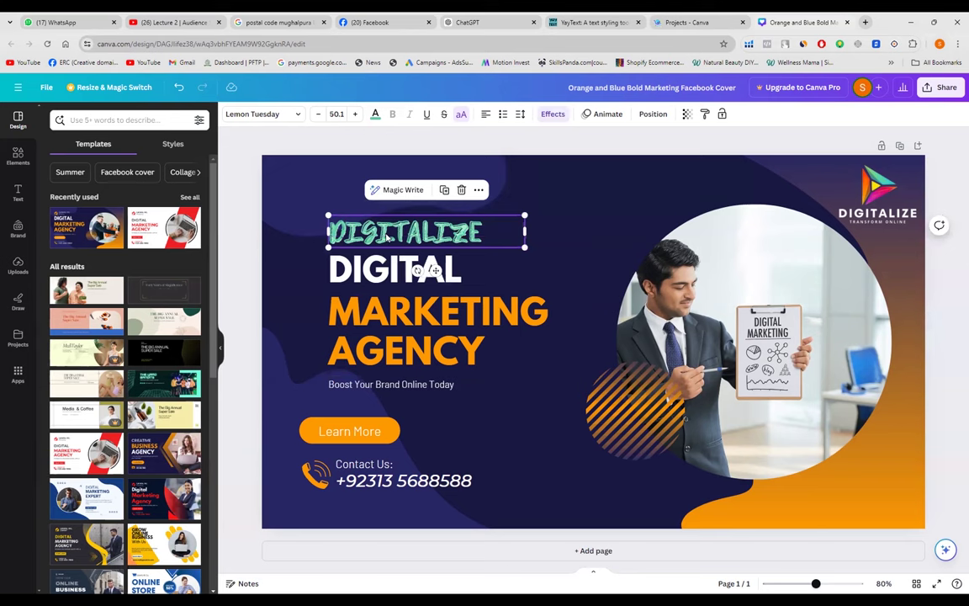
{"action": "left_click", "coordinate": [399, 325]}
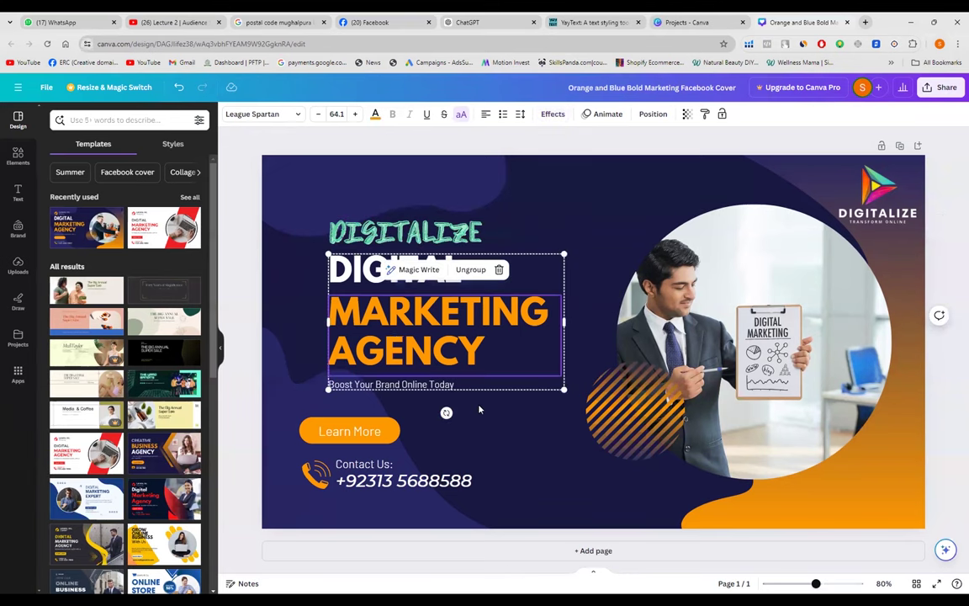